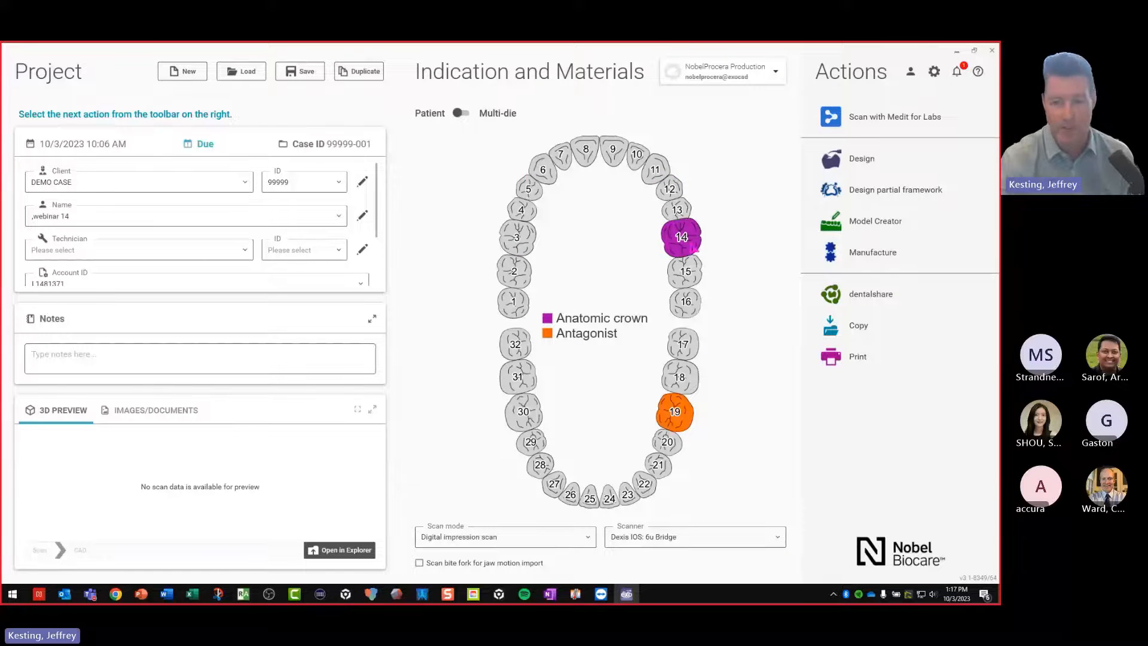
Review tooth 14's crown type, material, implant options and shade, then confirm the existing configuration
left_click(693, 248)
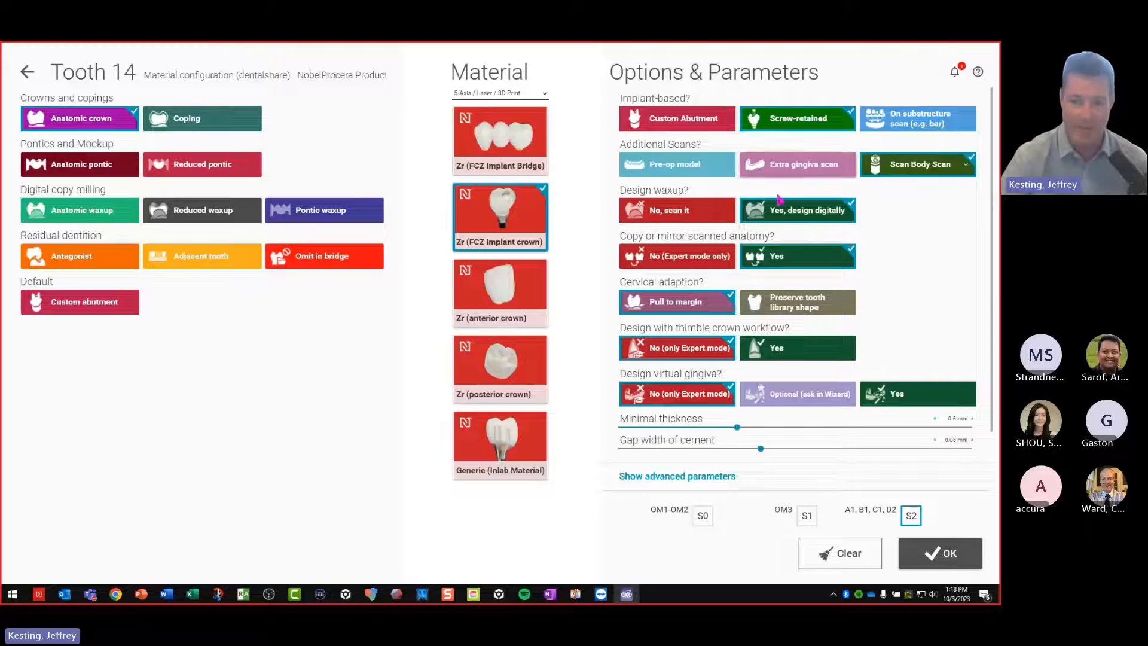
left_click(939, 553)
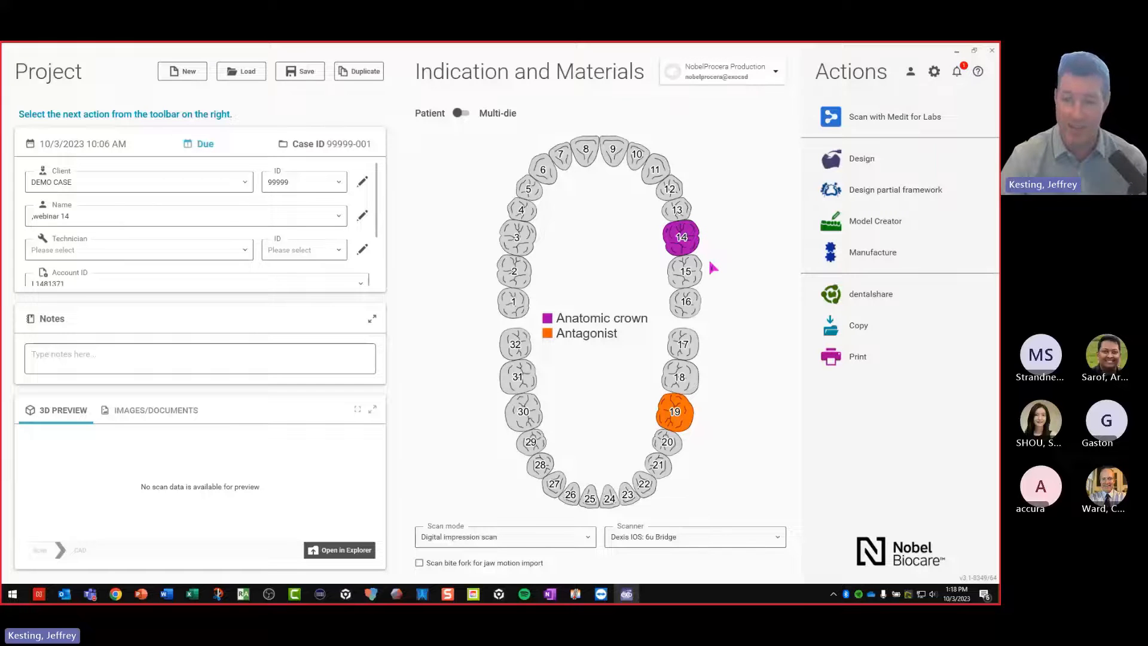
mouse_move(682, 237)
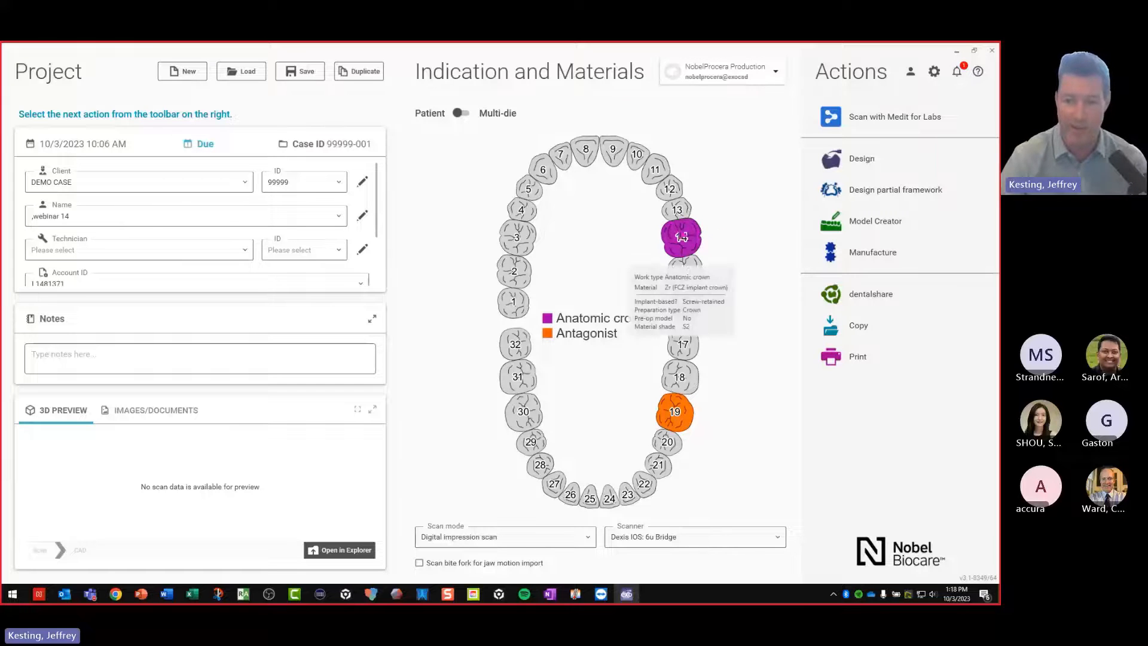
Start the design for the case and load the saved scene file
left_click(840, 164)
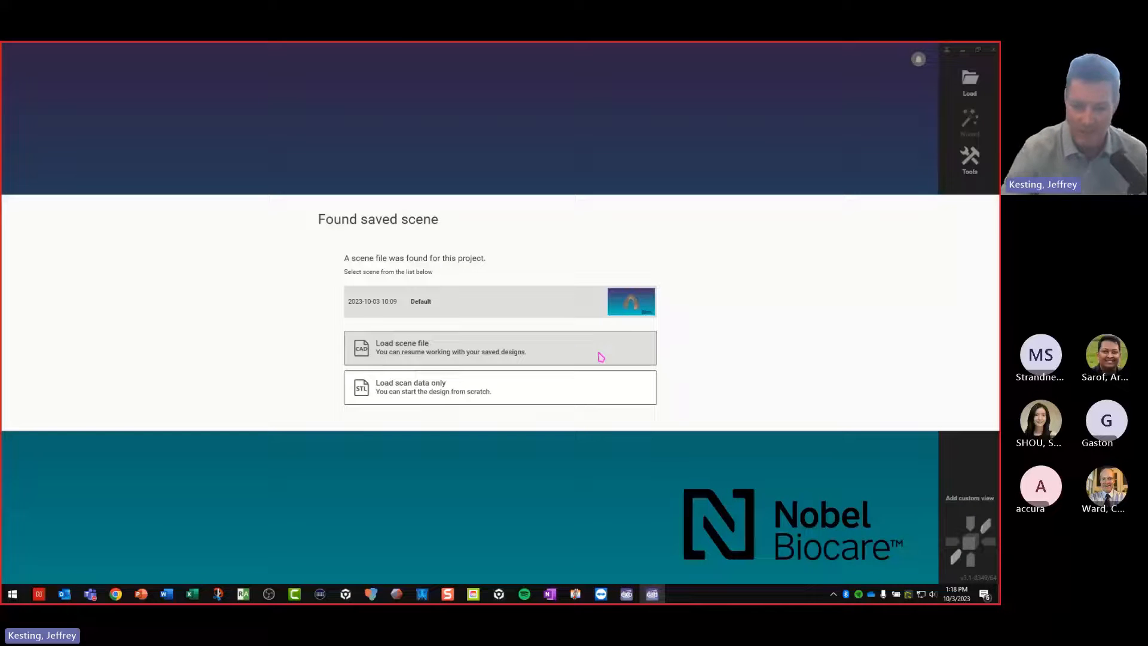
left_click(505, 349)
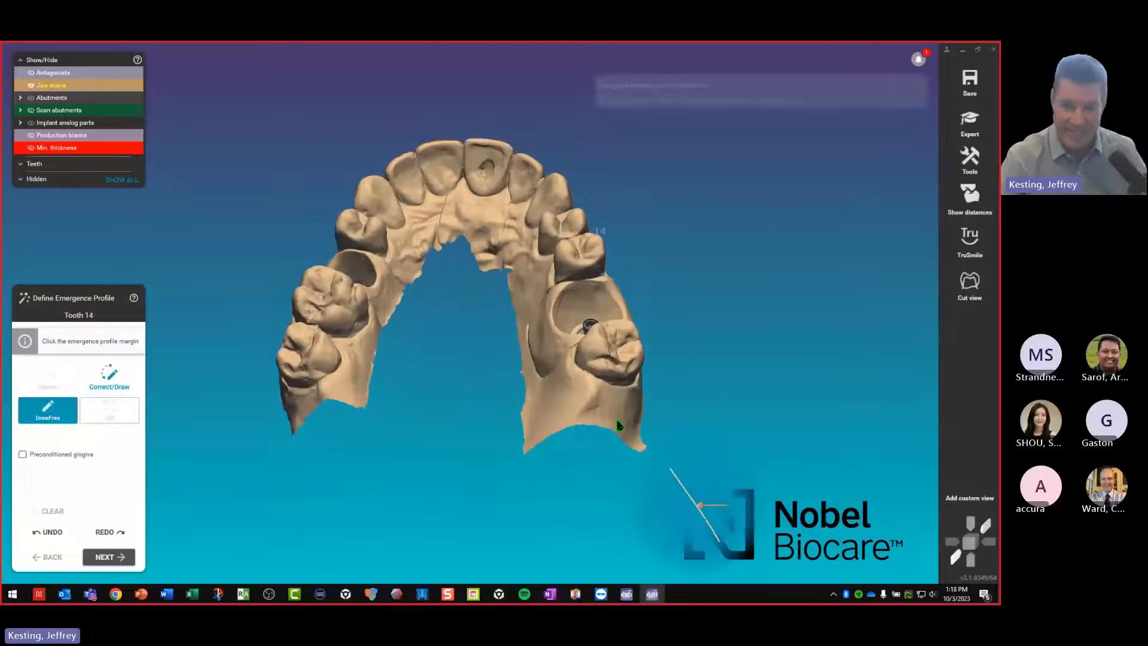
Draw a freehand emergence profile margin around the implant in the tooth 14 socket
right_click_drag(523, 349, 549, 341)
scroll(396, 397, "up", 3)
scroll(432, 352, "down", 4)
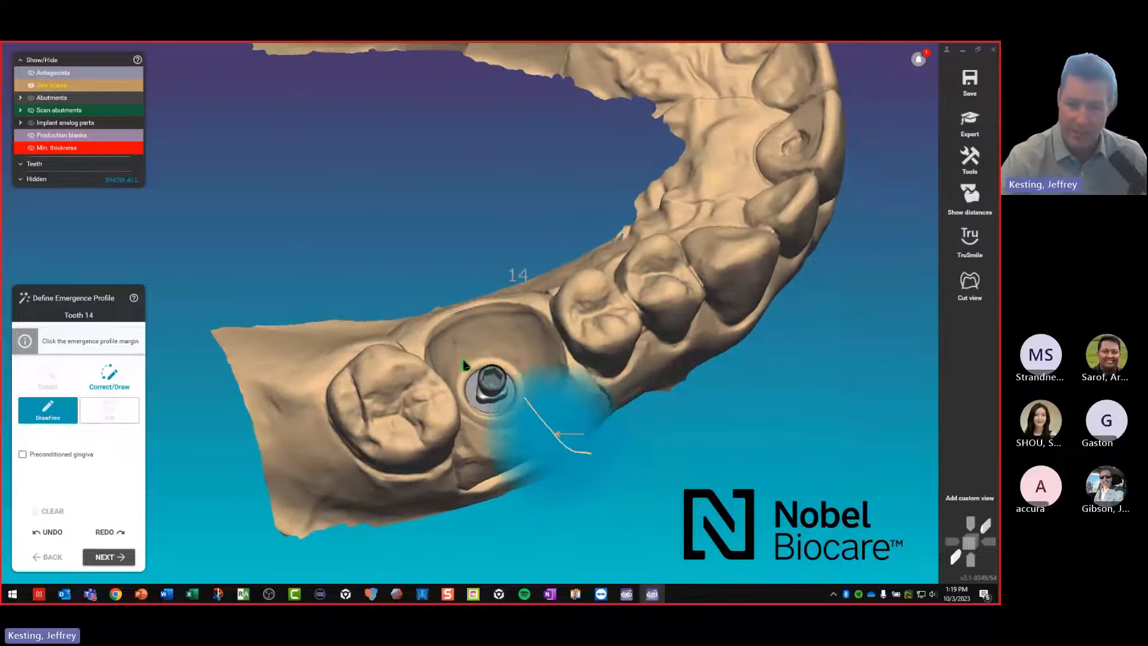
right_click_drag(476, 355, 484, 349)
mouse_move(484, 343)
left_mouse_down()
mouse_move(526, 348)
mouse_move(544, 377)
mouse_move(536, 418)
left_mouse_up()
right_click_drag(536, 419, 468, 430)
mouse_move(468, 429)
left_mouse_down()
mouse_move(430, 423)
mouse_move(410, 397)
mouse_move(424, 354)
mouse_move(466, 341)
left_mouse_up()
right_click_drag(458, 350, 467, 394)
scroll(468, 396, "up", 5)
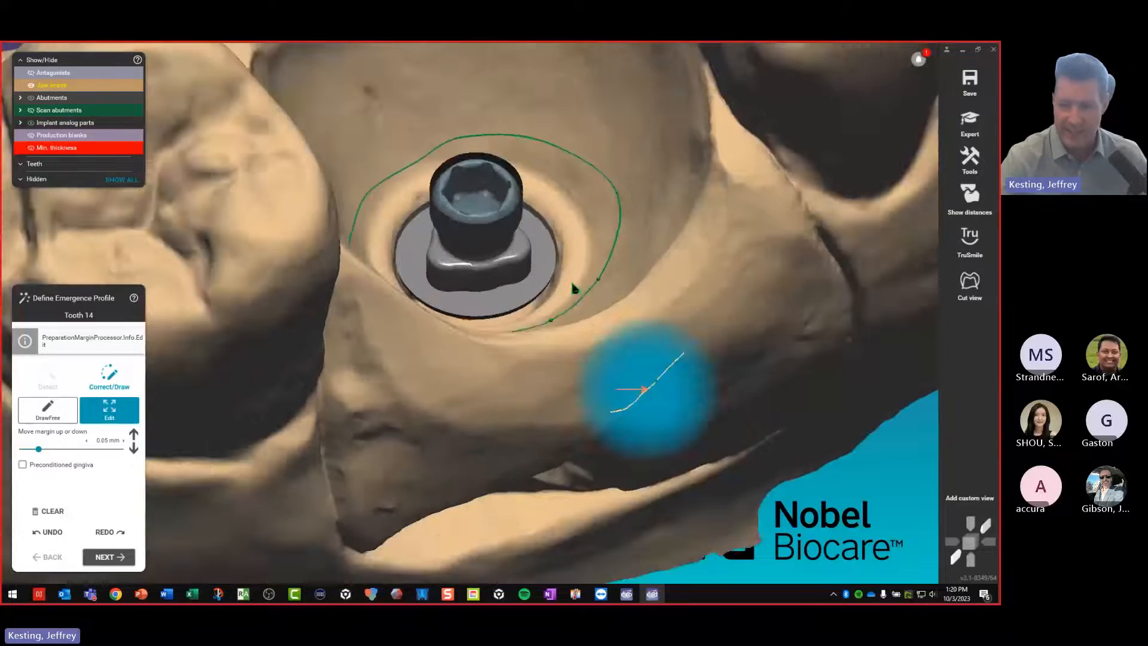
Adjust the distal part of the emergence profile margin slightly and accept the margin
scroll(653, 180, "down", 6)
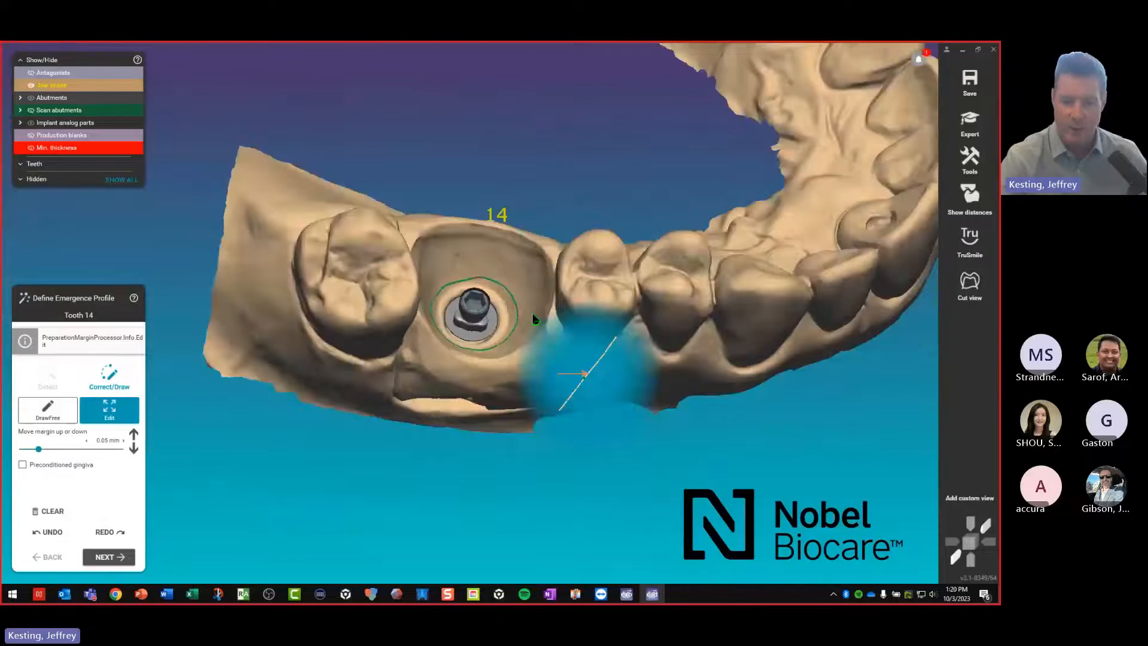
right_click_drag(534, 318, 449, 333)
scroll(447, 328, "up", 2)
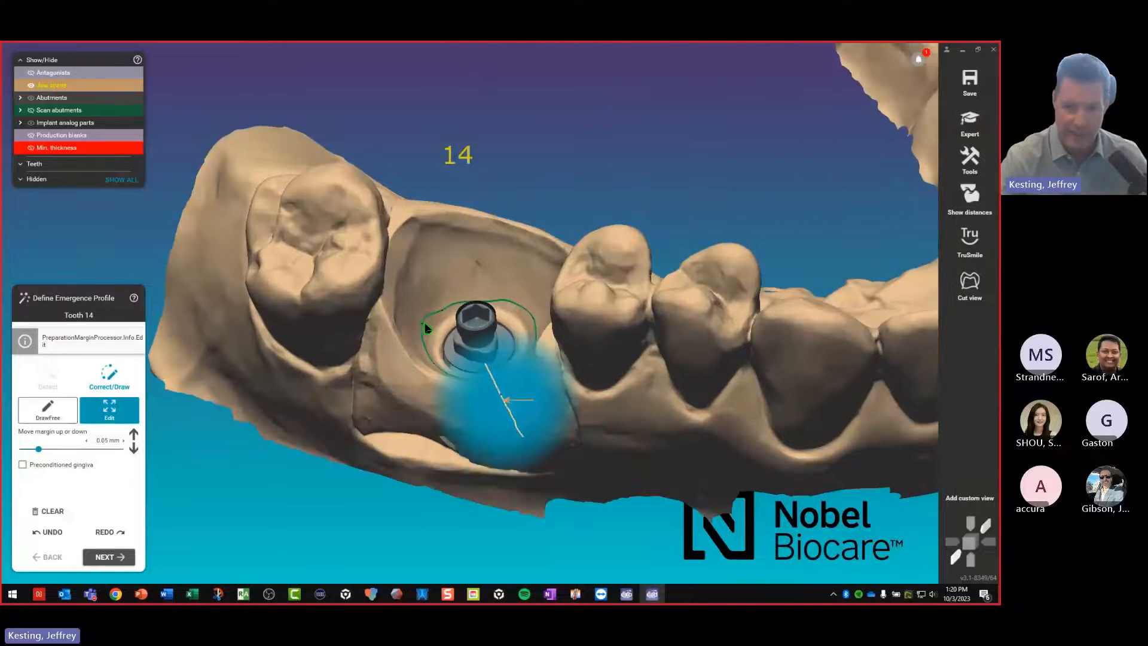
left_click_drag(423, 328, 428, 328)
right_click_drag(492, 392, 492, 305)
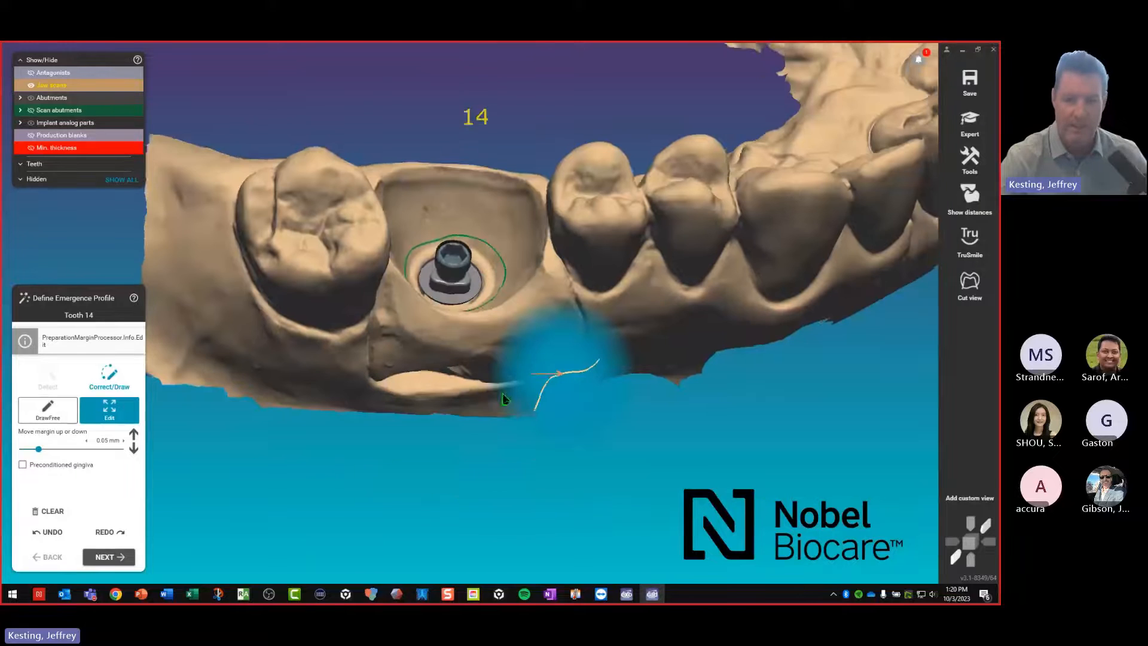
right_click_drag(500, 393, 442, 353)
right_click_drag(260, 435, 241, 428)
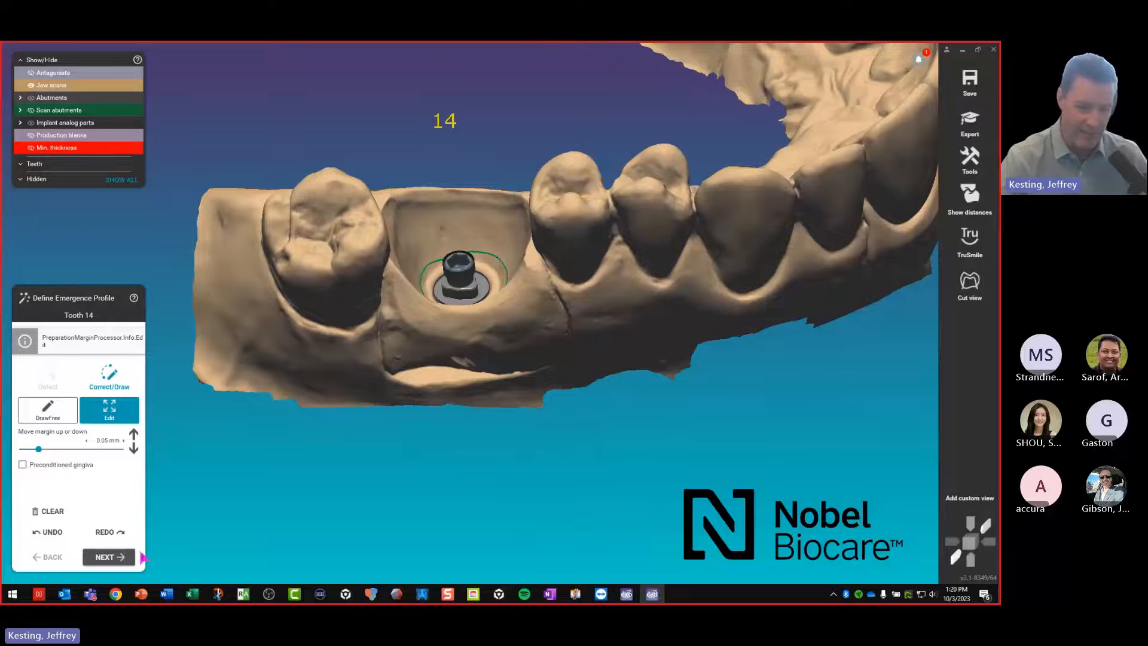
left_click(114, 558)
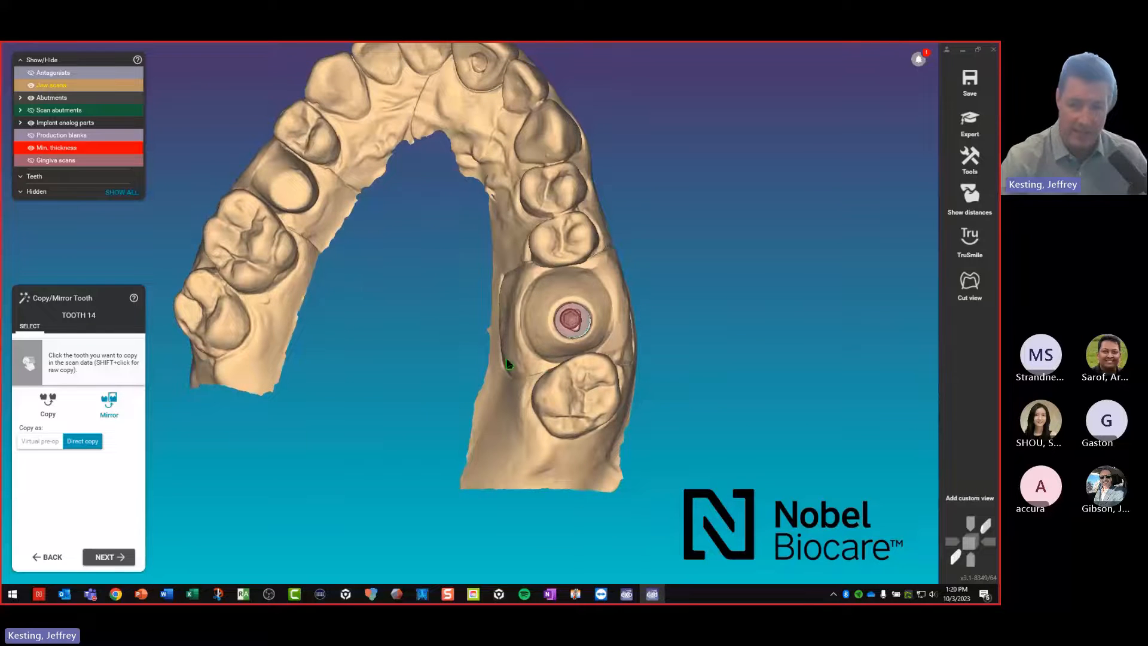
Mirror the contralateral first molar as a direct copy and place it at the tooth 14 implant site
middle_click_drag(543, 365, 531, 375)
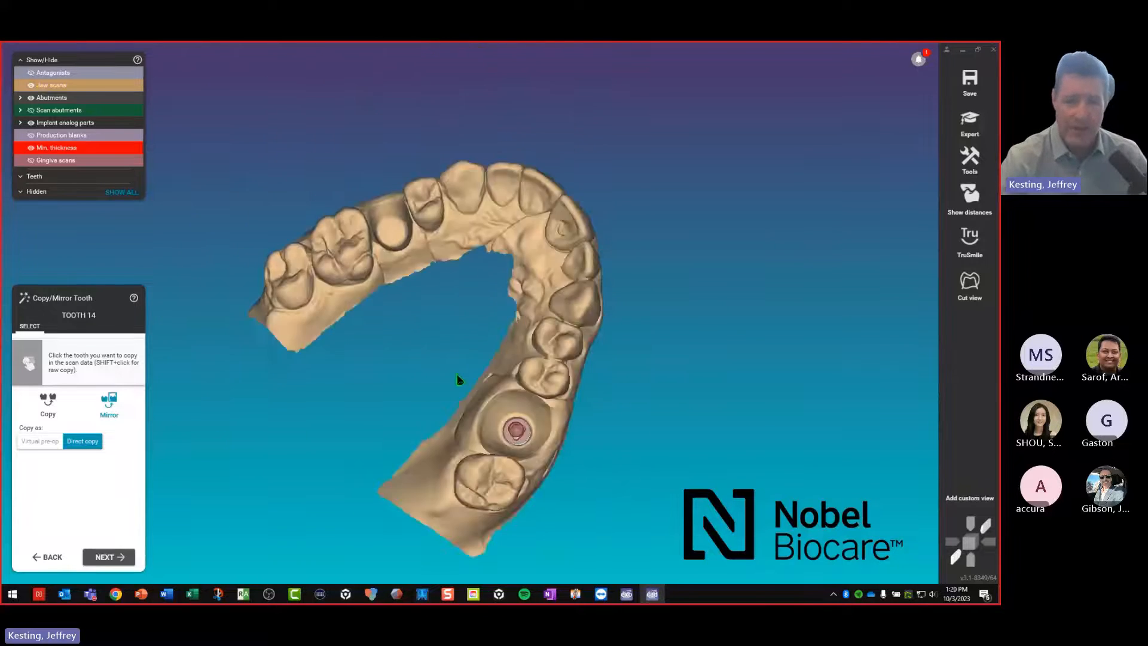
right_click_drag(447, 371, 426, 379)
middle_click_drag(426, 381, 411, 431)
right_click_drag(427, 383, 421, 387)
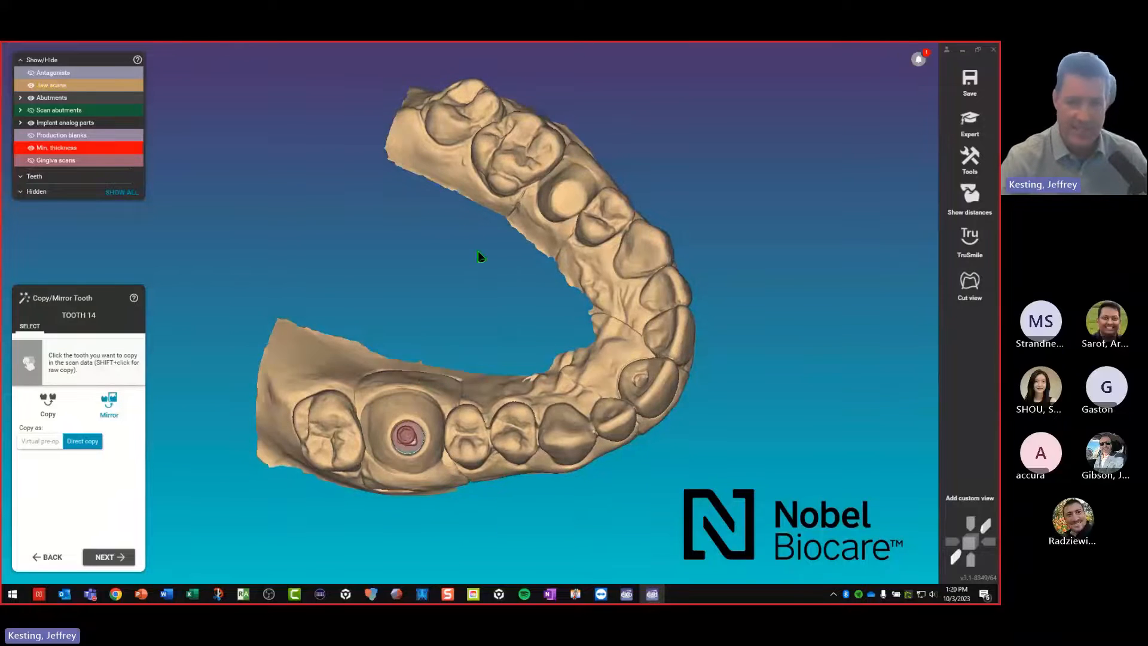
scroll(581, 203, "up", 1)
right_click_drag(476, 338, 578, 197)
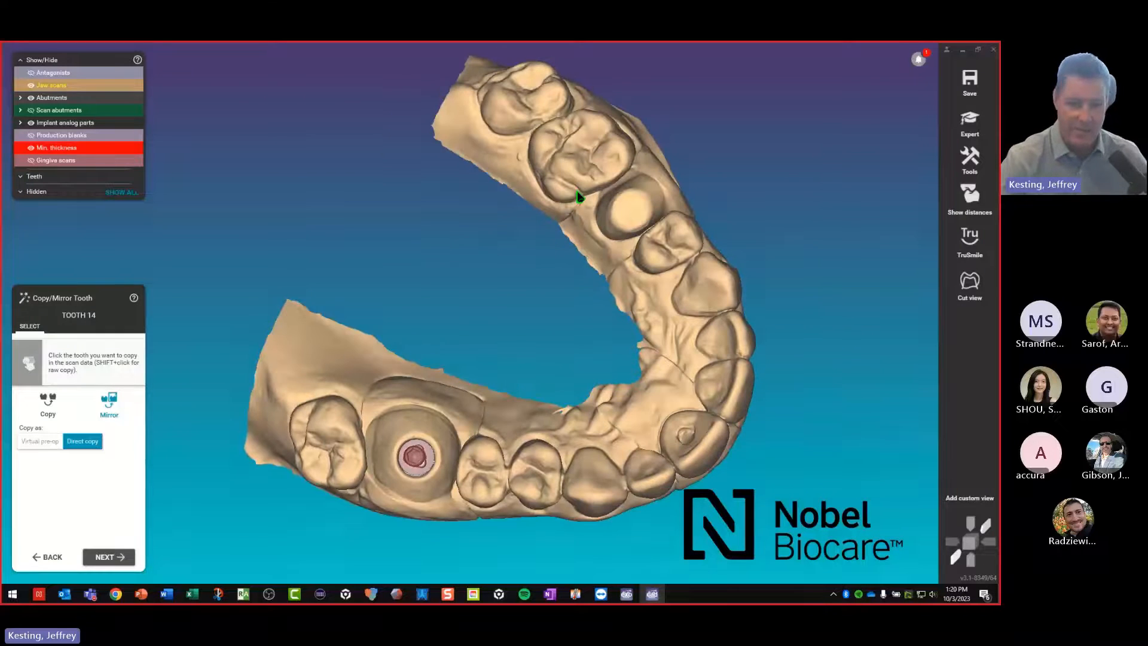
left_click(590, 150)
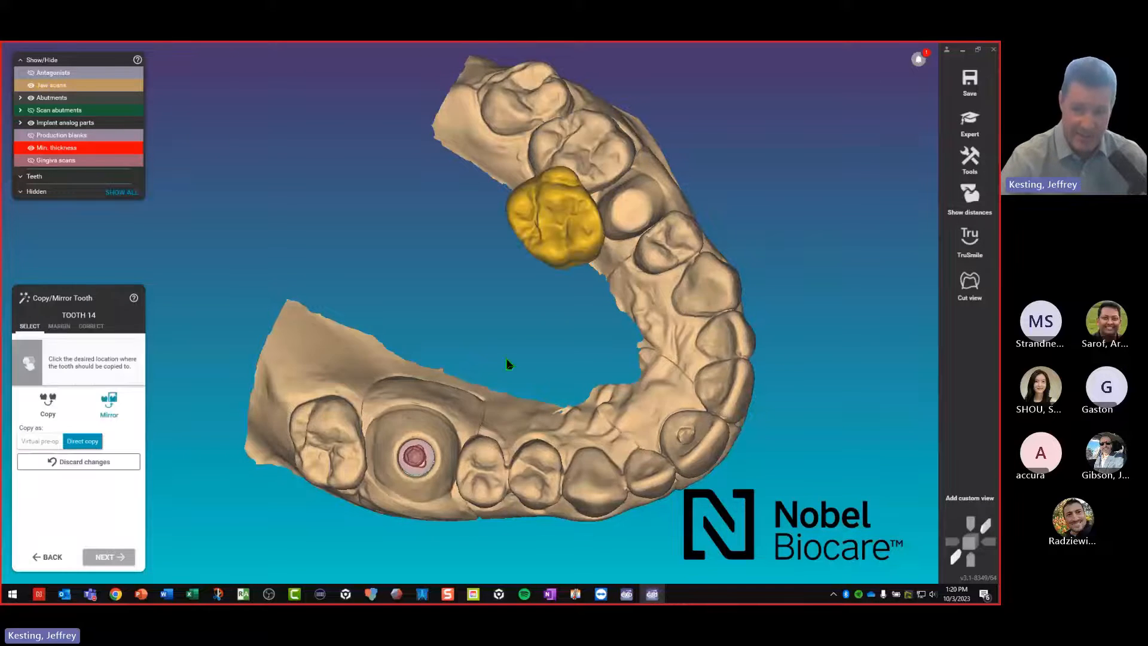
right_click_drag(420, 436, 446, 373)
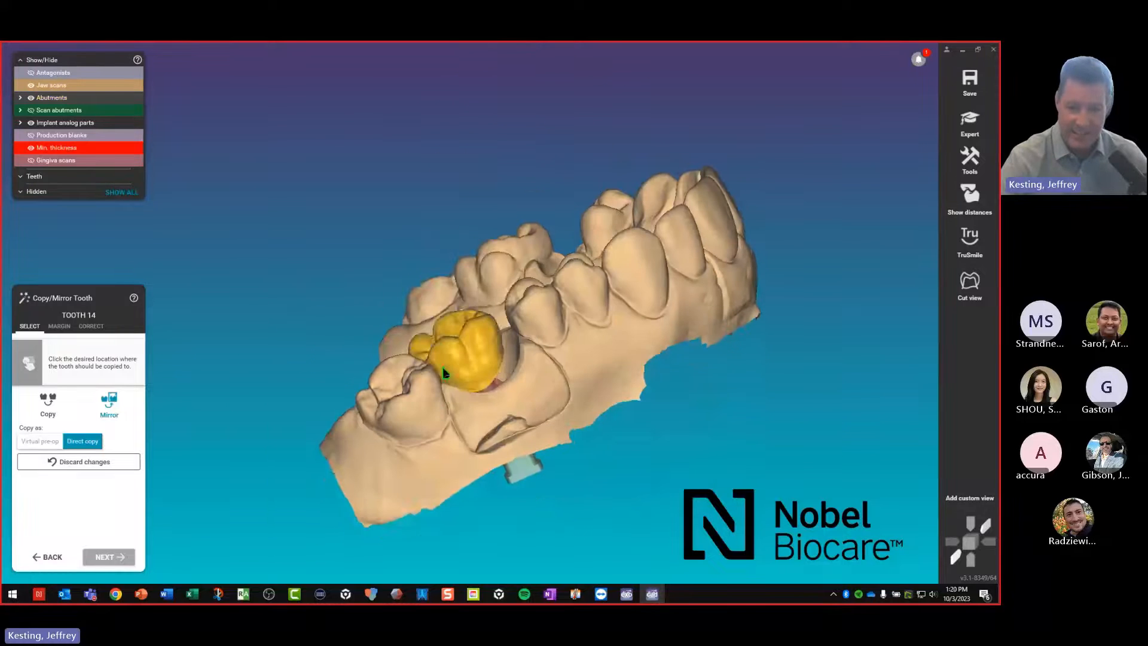
left_click(489, 395)
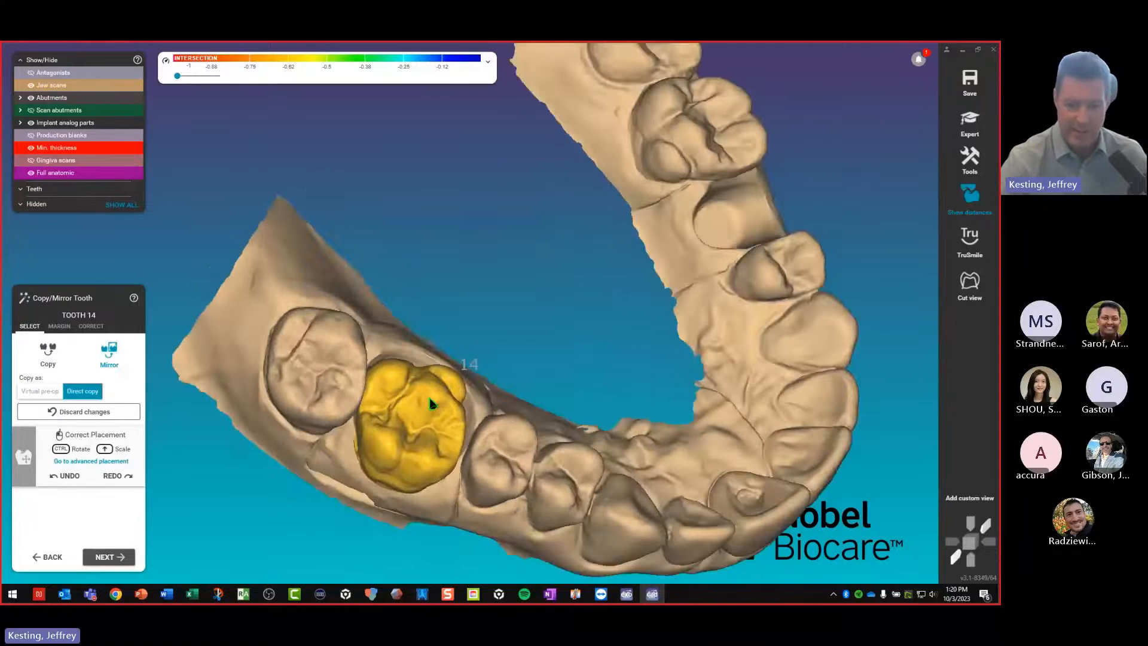
Examine the mirrored crown's position and shape relative to the neighbouring teeth and the opposite first molar
scroll(415, 378, "down", 2)
right_click_drag(414, 378, 526, 175)
scroll(526, 174, "down", 5)
right_click_drag(546, 372, 552, 427)
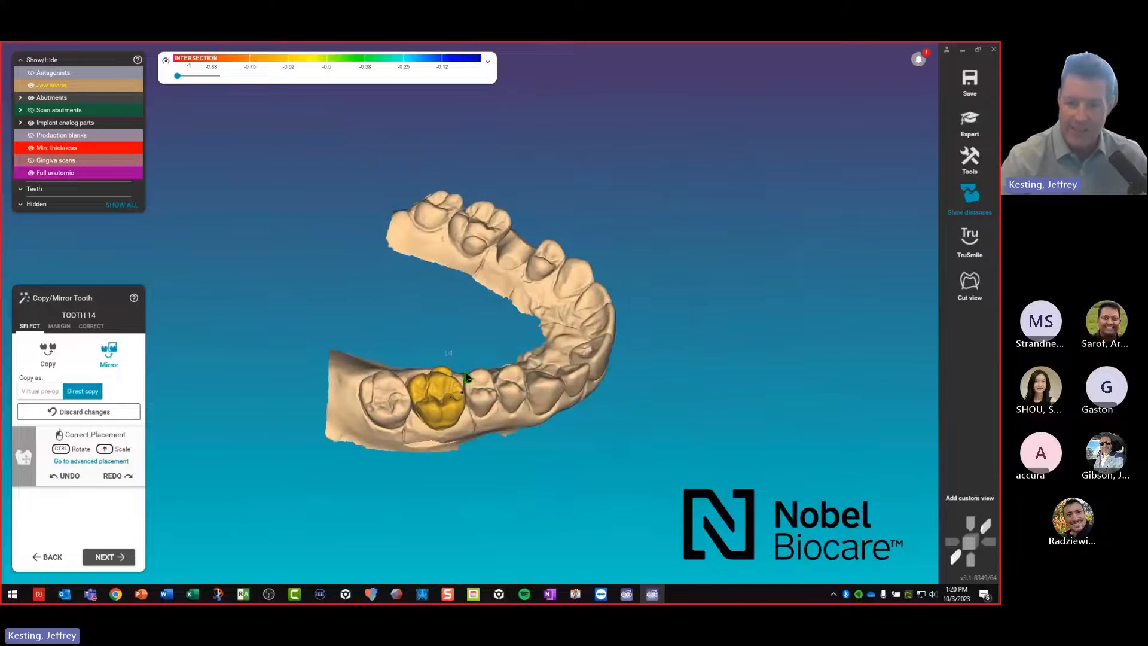
scroll(572, 267, "up", 1)
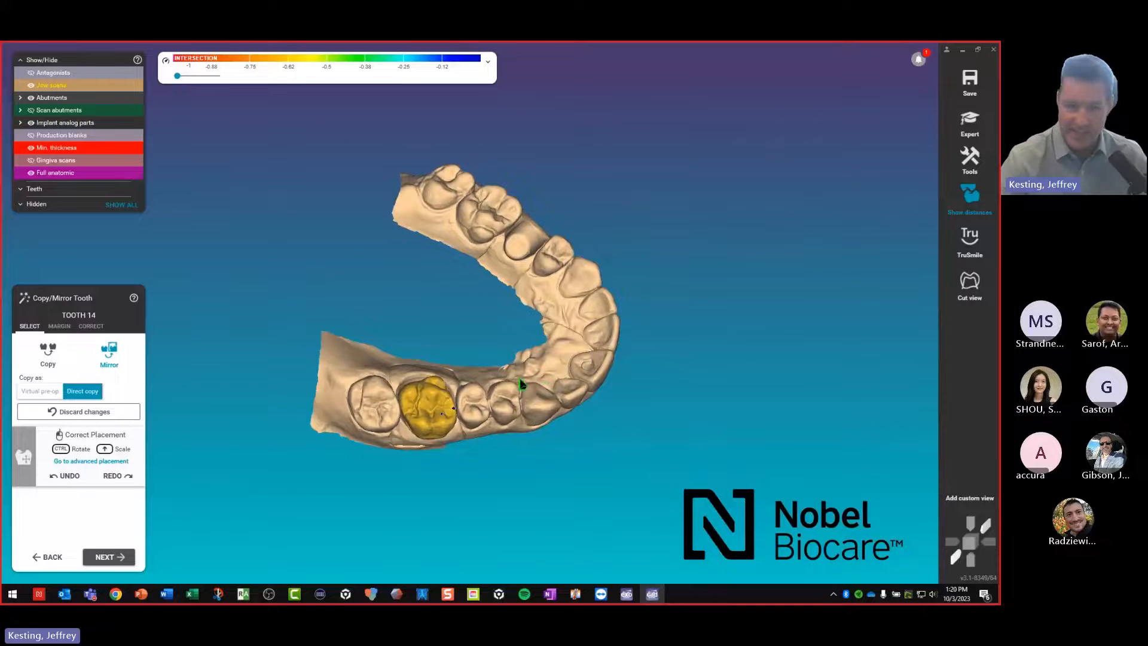
scroll(479, 394, "up", 5)
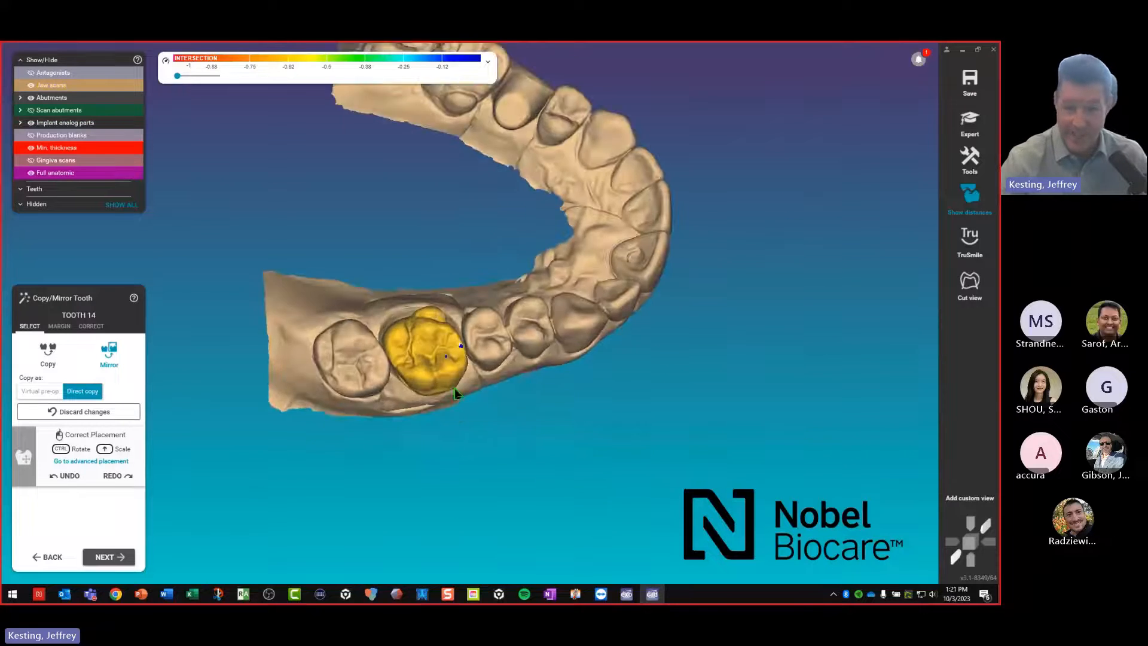
right_click_drag(377, 361, 576, 129)
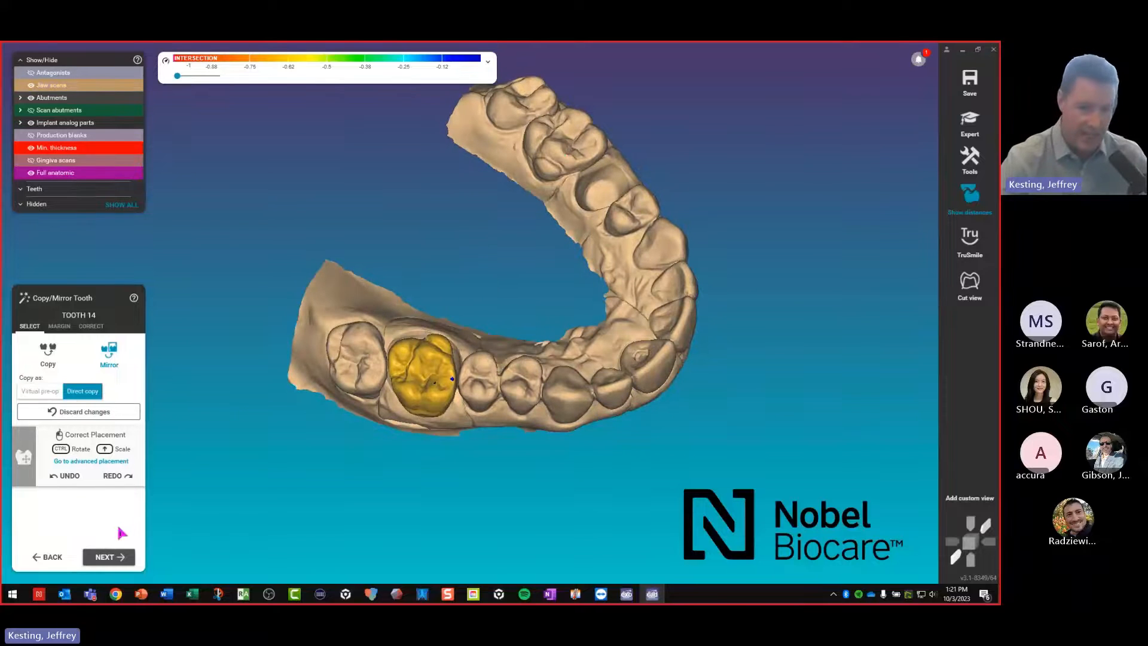
Discard the mirrored copy, skip the mirroring stage and place a library model tooth at the tooth 14 implant site
left_click(48, 557)
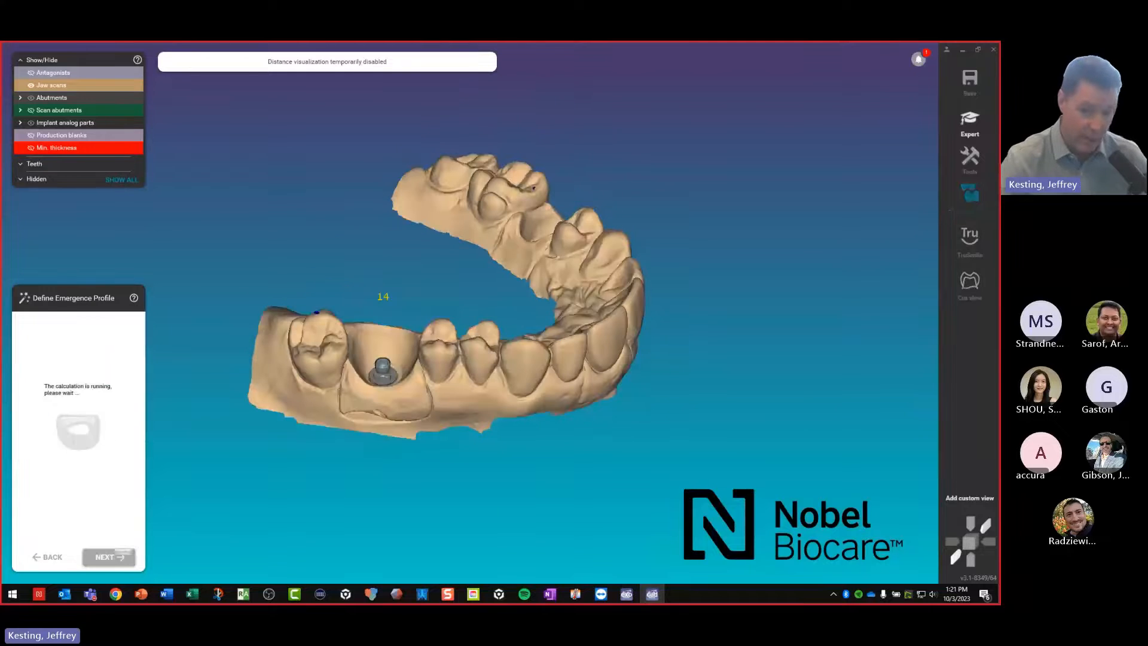
right_click_drag(230, 410, 352, 337)
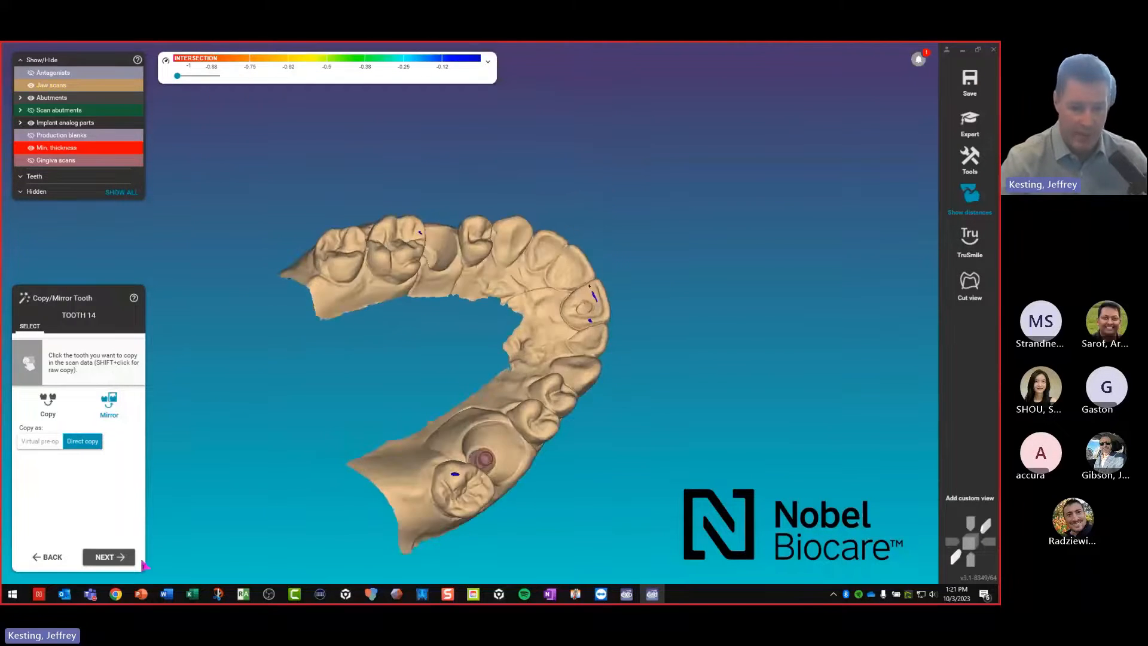
left_click(122, 557)
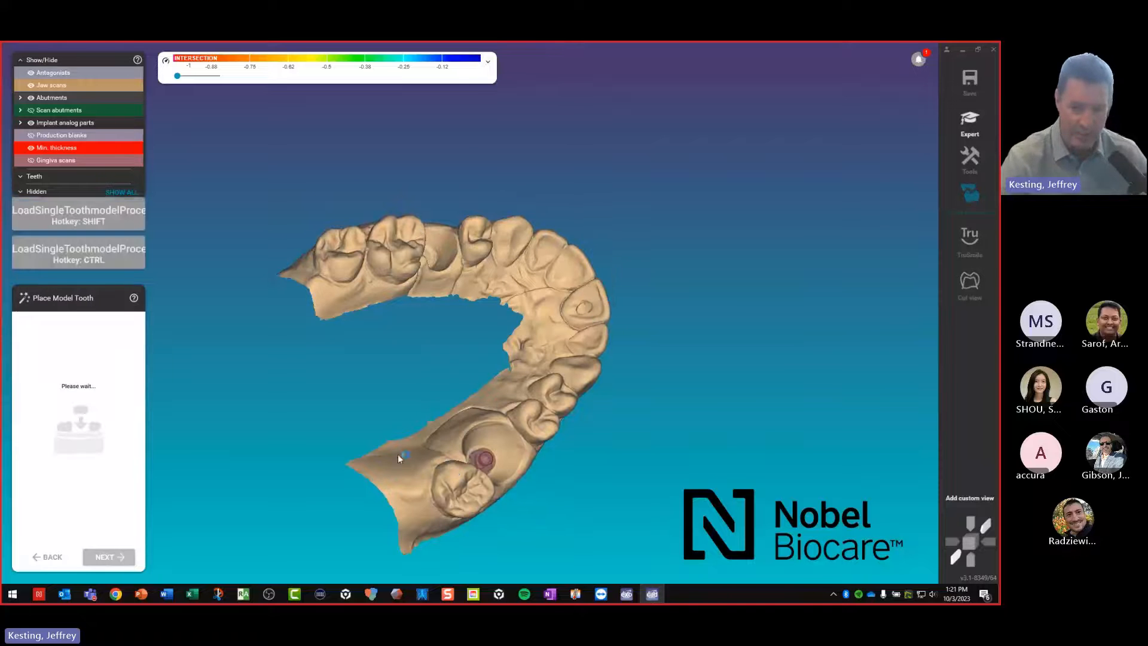
left_click(475, 463)
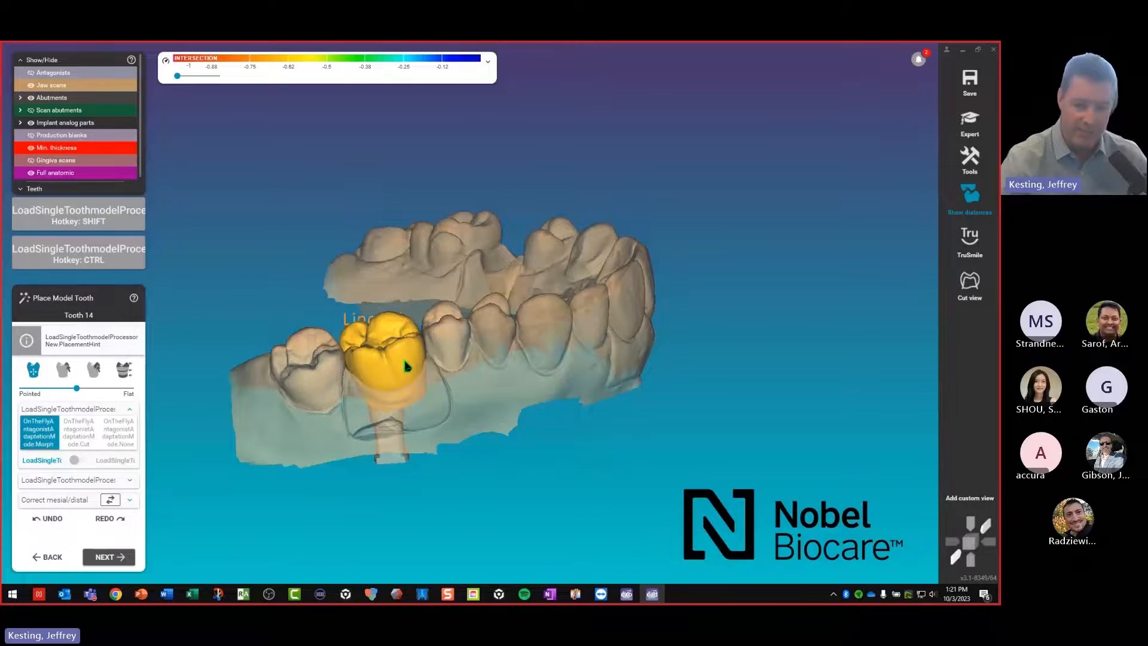
Try to load a custom model tooth for the tooth 14 crown
right_click(415, 395)
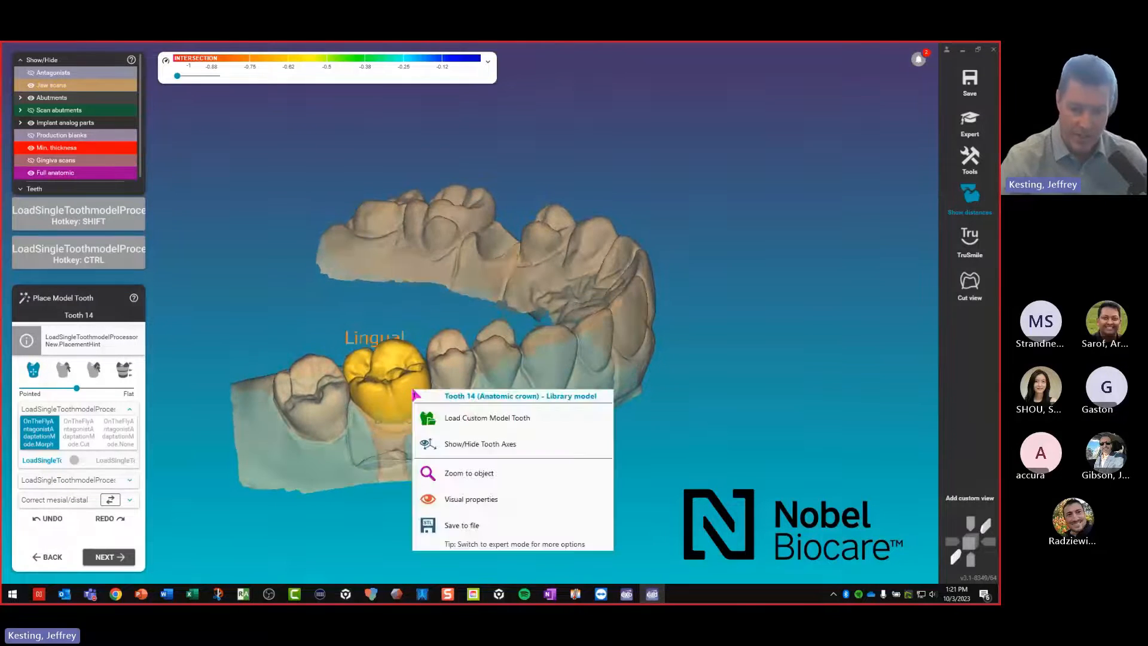
left_click(481, 418)
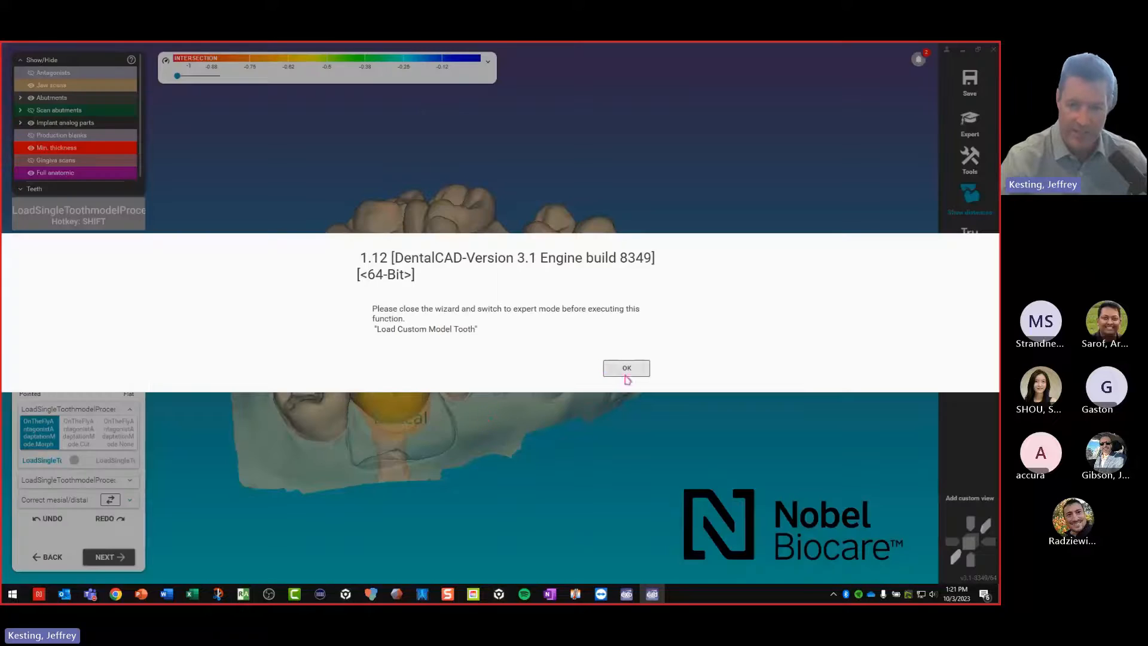
left_click(625, 373)
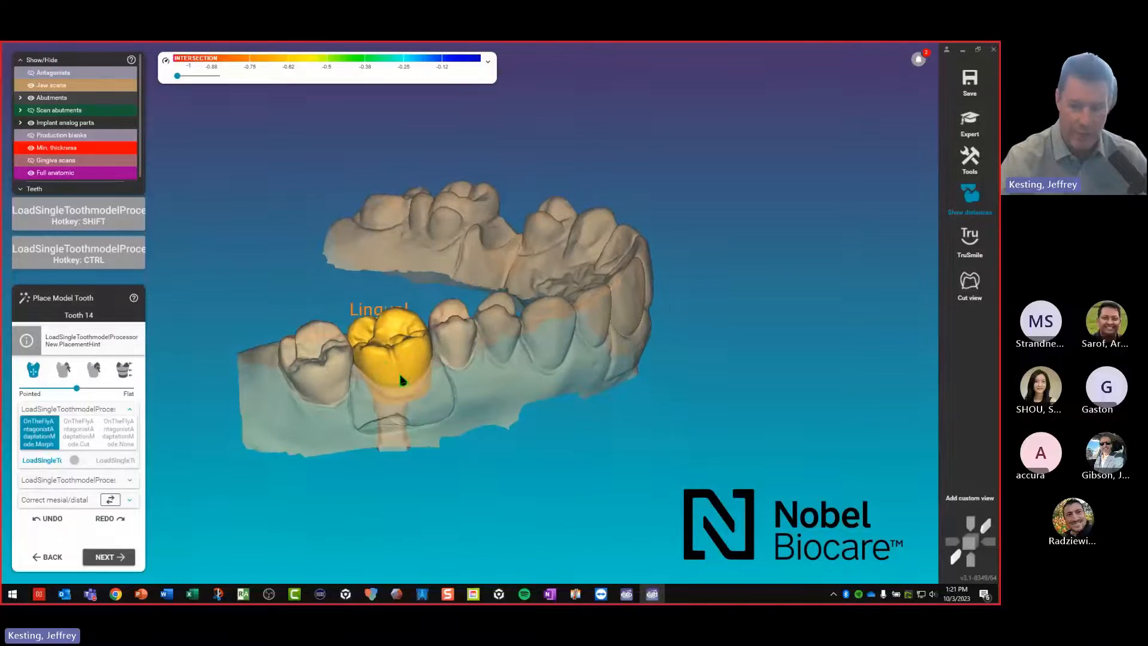
Show the antagonist scan, adjust its transparency and check the tooth 14 crown's bite against it from the buccal side
key("ctrl")
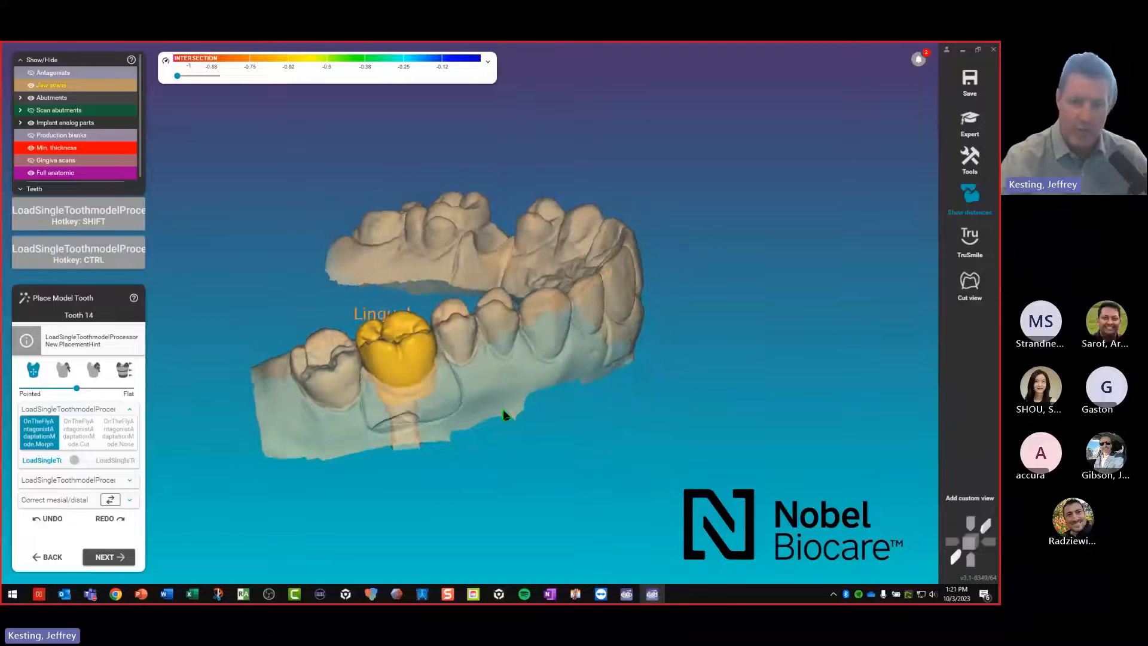
left_click(31, 73)
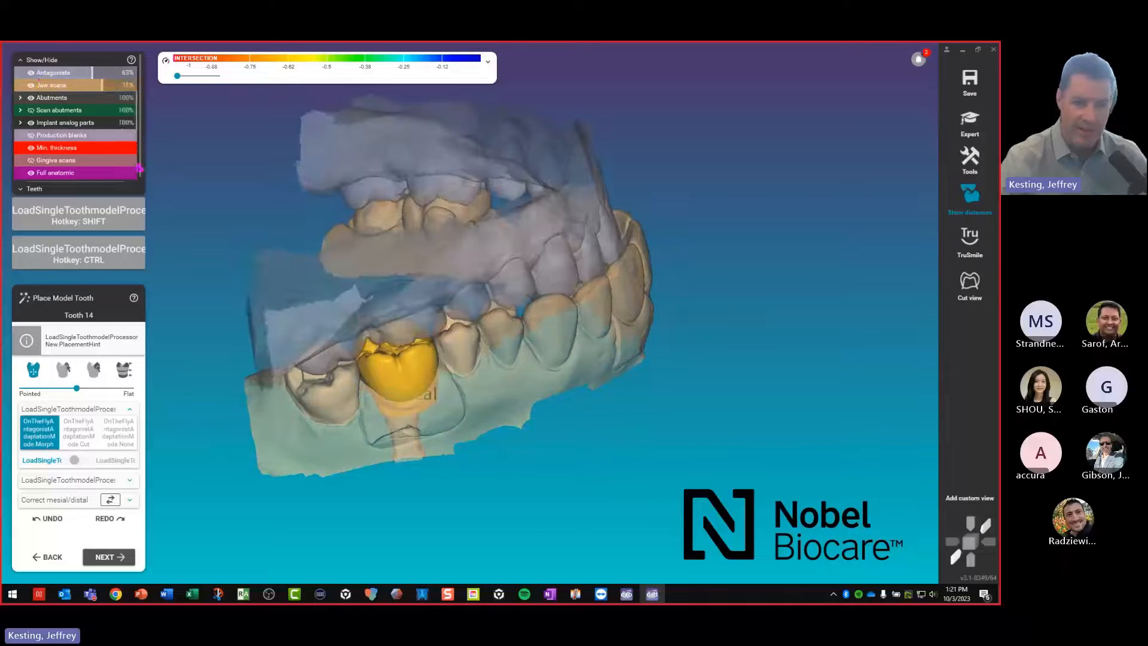
left_click_drag(78, 70, 109, 81)
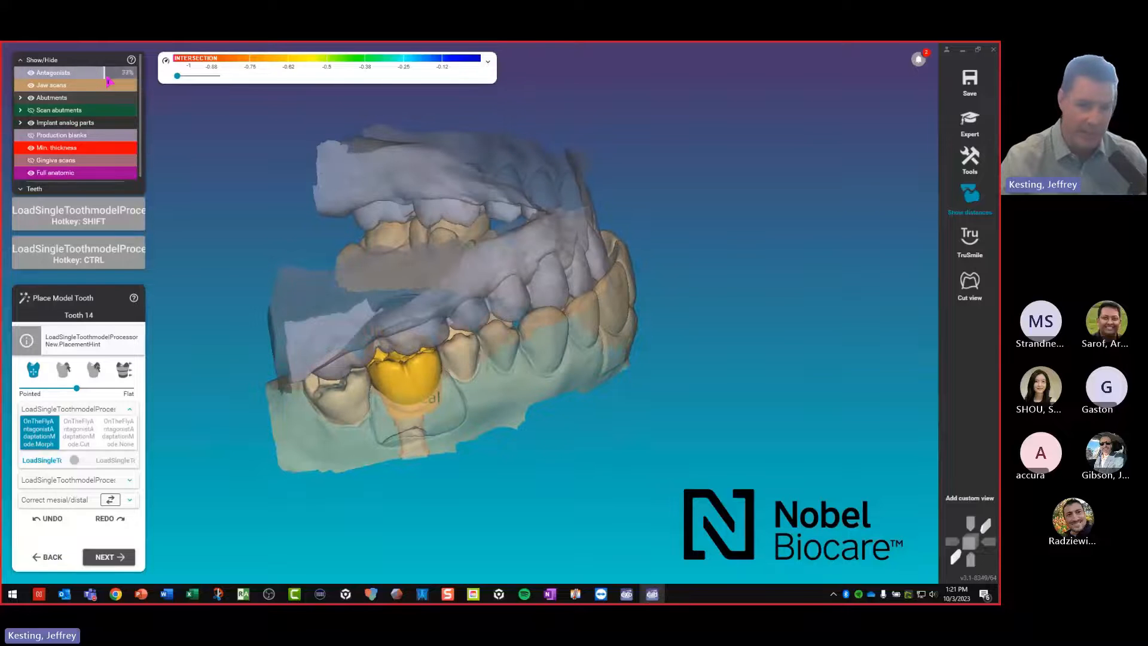
right_click_drag(165, 116, 493, 316)
scroll(319, 234, "up", 3)
scroll(491, 316, "down", 3)
scroll(484, 317, "up", 2)
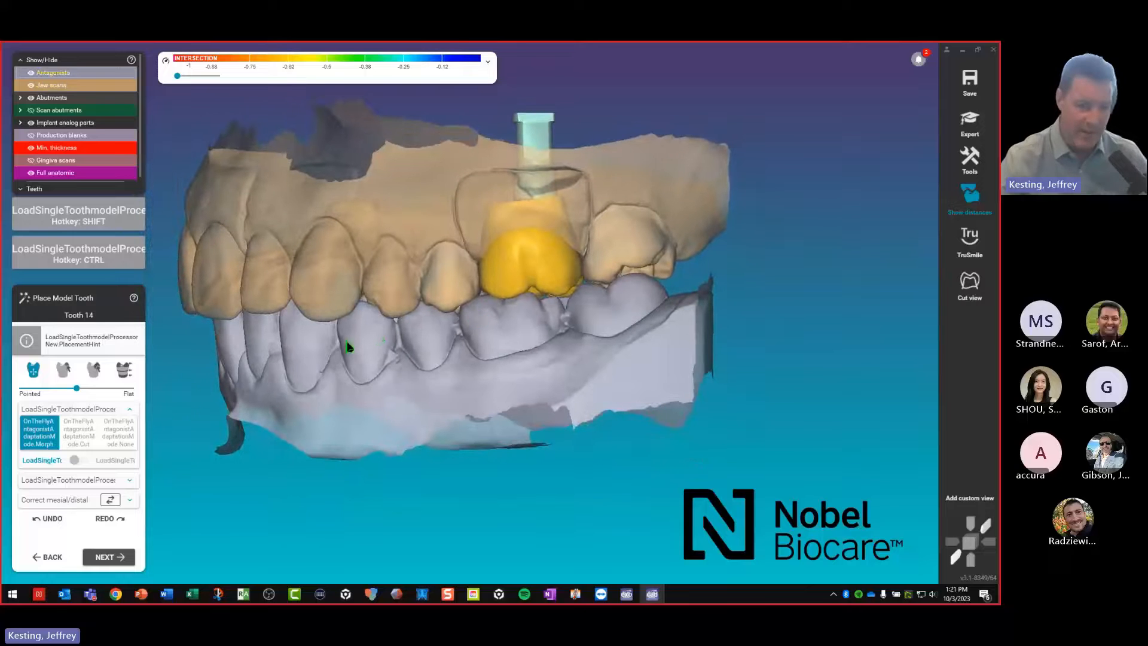
right_click_drag(349, 343, 356, 345)
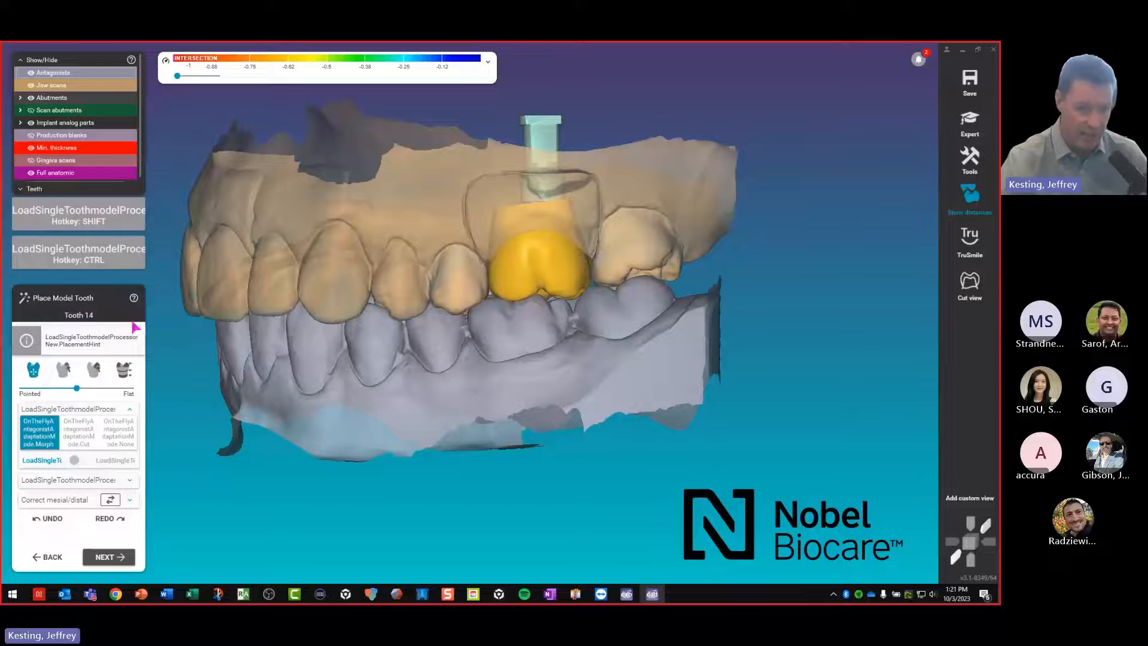
Rotate and shift the tooth 14 model crown to fit between its neighbouring teeth and against the antagonist, judged from the buccal side
right_click_drag(133, 327, 144, 359)
scroll(431, 364, "up", 3)
right_click_drag(517, 335, 450, 359)
left_click_drag(437, 354, 451, 358, "ctrl")
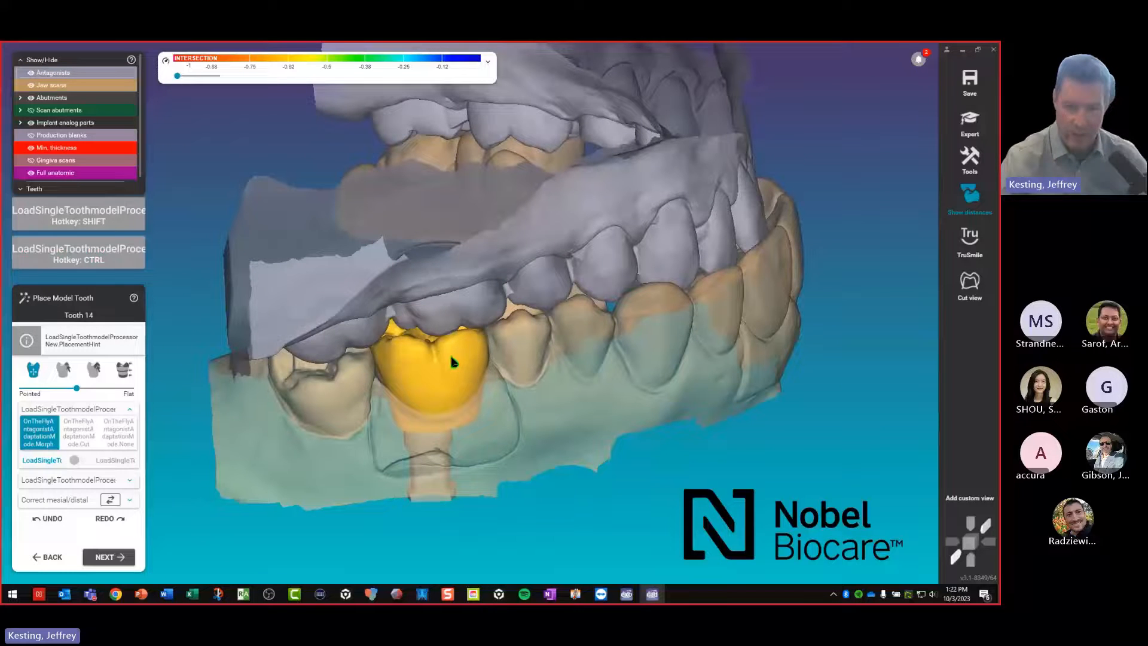
right_click_drag(449, 359, 636, 365)
right_click_drag(649, 315, 504, 288)
scroll(504, 288, "up", 2)
left_click_drag(504, 288, 471, 307)
right_click_drag(401, 332, 311, 358)
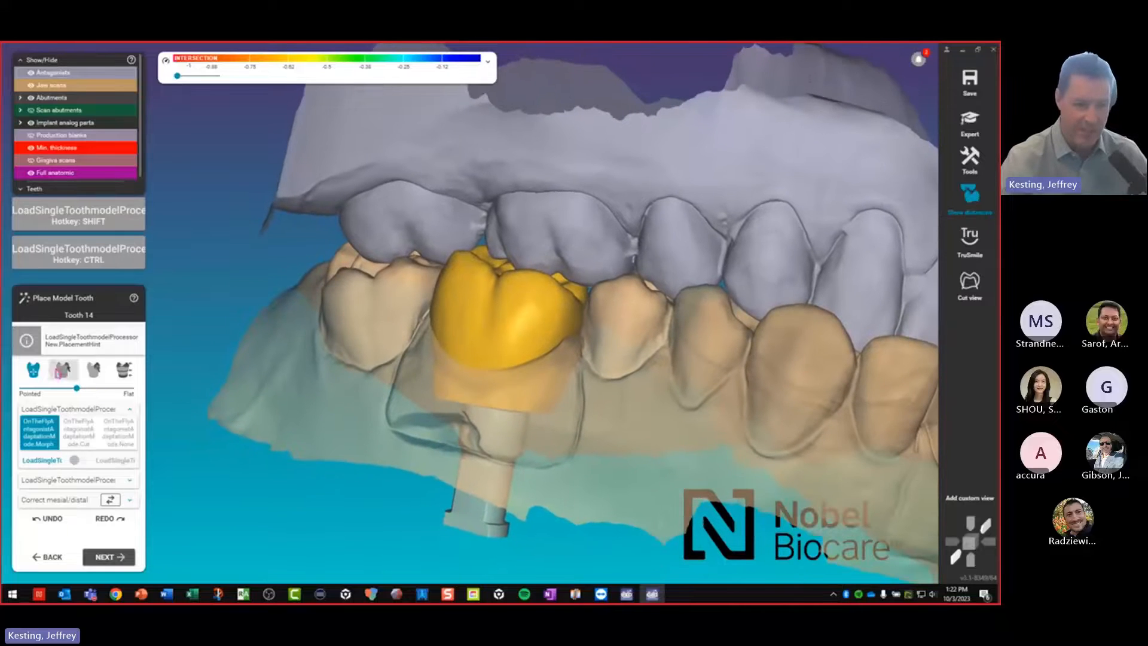
Nudge the tooth 14 crown's position and set its antagonist adaptation mode to Cut
right_click_drag(478, 359, 536, 352)
left_click_drag(537, 352, 537, 347)
right_click_drag(536, 352, 299, 396)
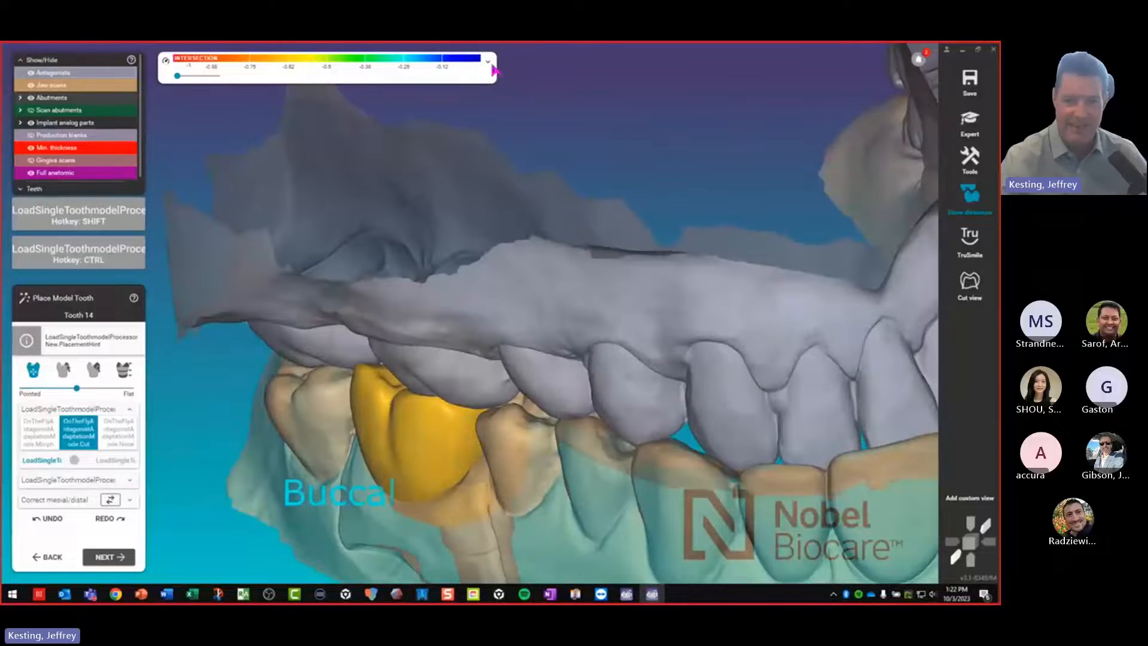
Expand the distance visualization settings and switch the display to Show contacts for the antagonists
left_click(489, 63)
left_click(245, 91)
left_click(196, 140)
Fine-tune the crown's position, make its cusps slightly flatter and accept the model tooth placement
right_click_drag(200, 146, 515, 502)
left_click_drag(489, 496, 490, 506)
right_click_drag(490, 505, 458, 359)
mouse_move(153, 411)
right_mouse_down()
mouse_move(360, 405)
mouse_move(371, 391)
mouse_move(136, 412)
right_mouse_up()
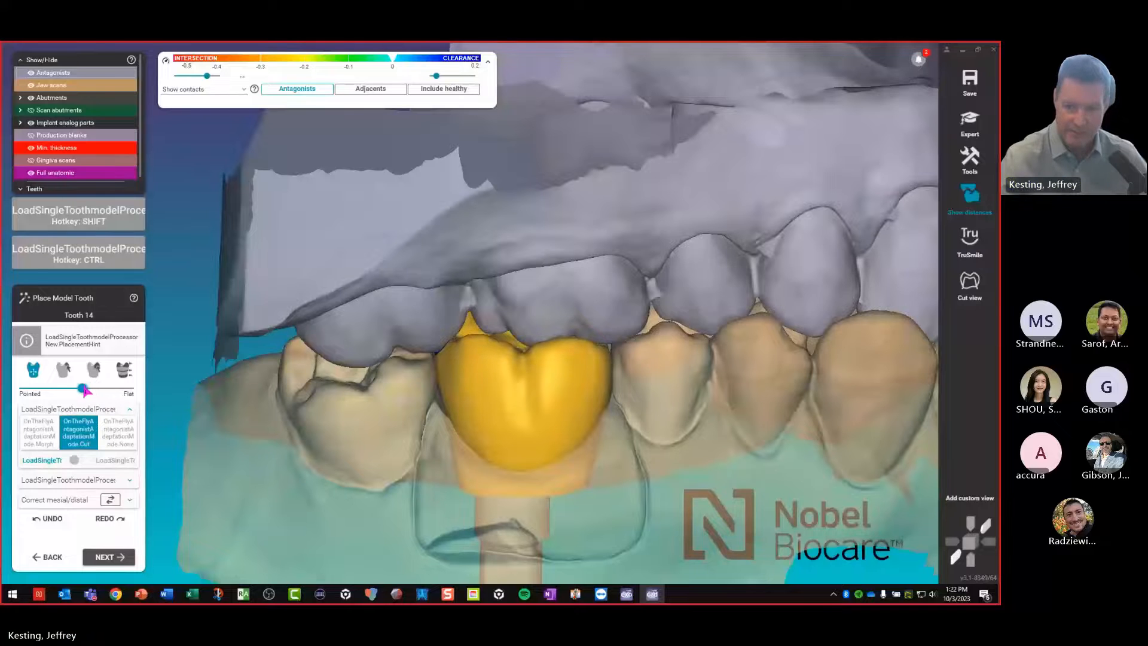
right_click_drag(144, 406, 254, 488)
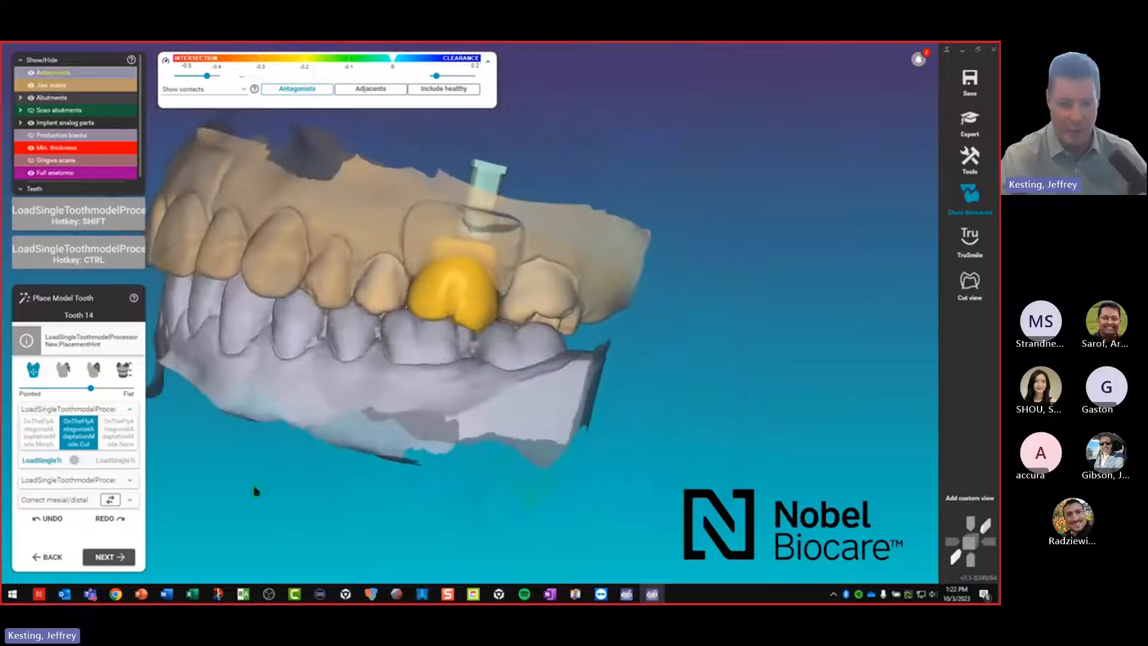
left_click(114, 556)
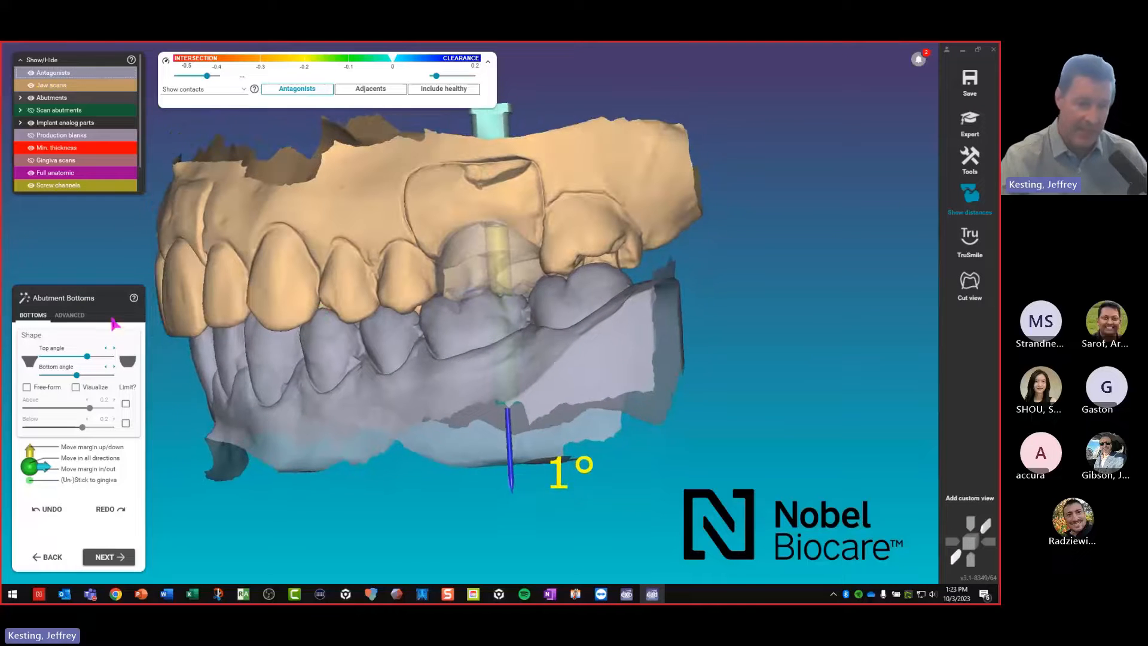
Hide the antagonists and make the jaw scans semi-transparent to expose the abutment bottom and implant analog
left_click(30, 73)
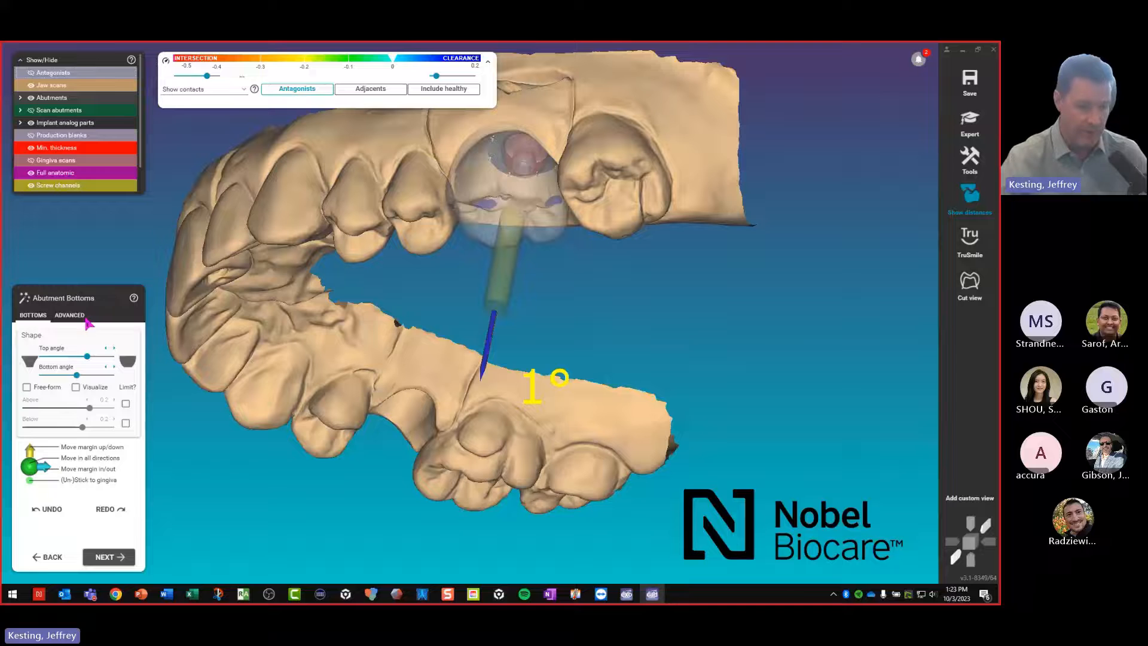
right_click_drag(406, 322, 358, 287)
scroll(450, 336, "up", 3)
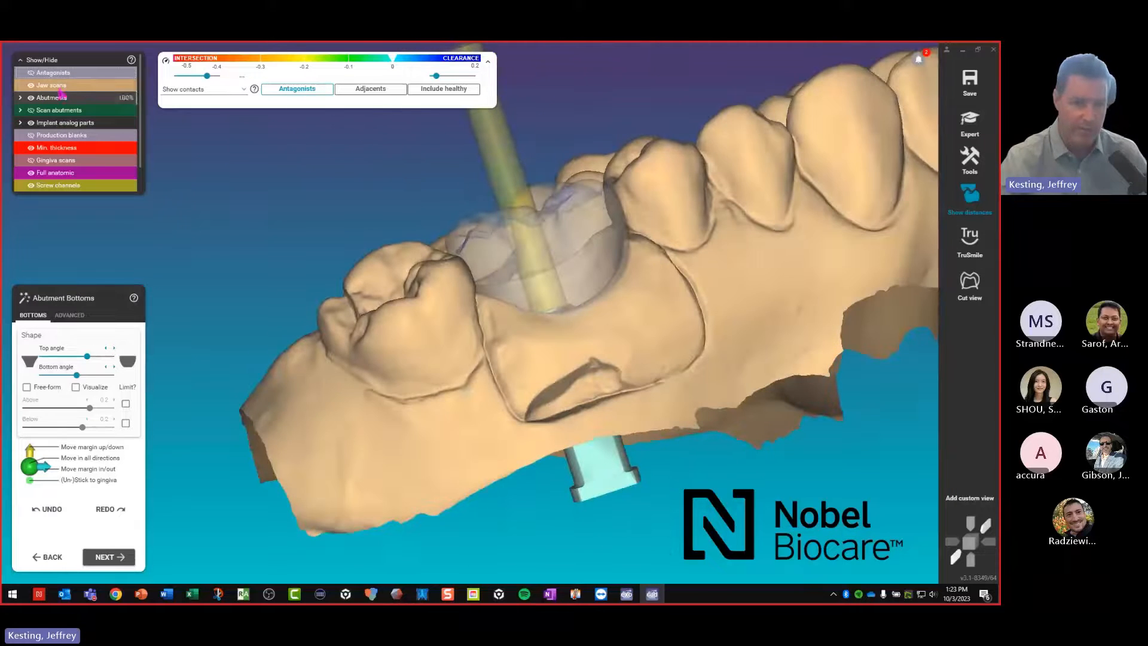
left_click(88, 89)
scroll(594, 263, "up", 5)
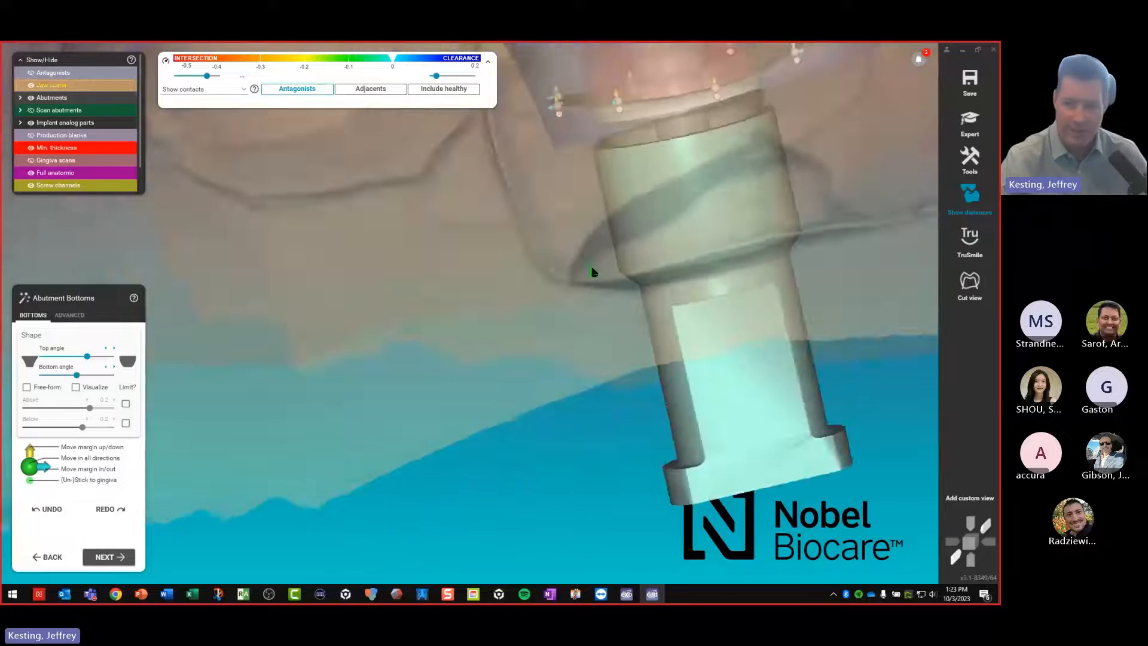
Adjust a margin point on the abutment bottom and check the emergence profile above the implant analog
middle_click_drag(588, 209, 590, 233)
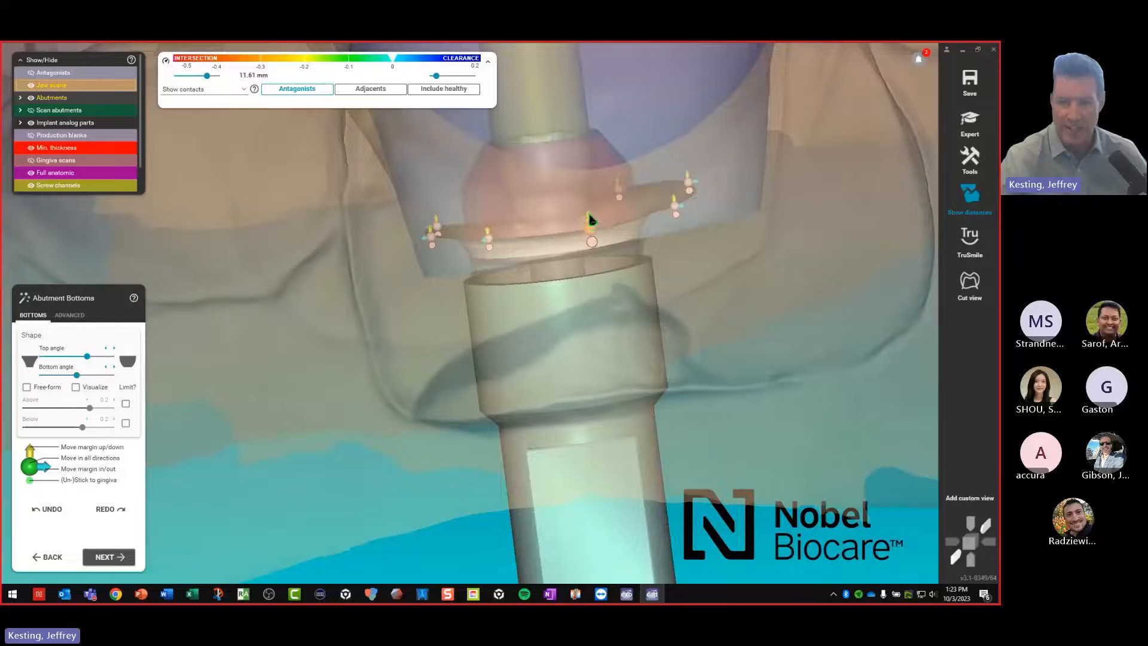
scroll(595, 230, "up", 2)
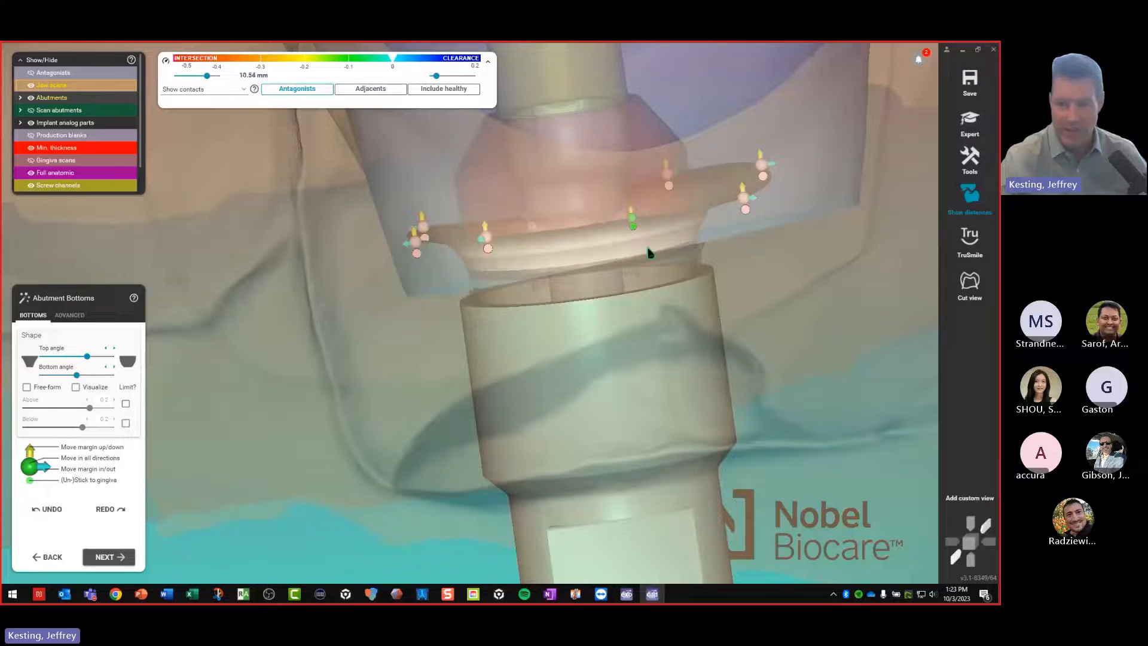
right_click_drag(598, 232, 569, 221)
scroll(550, 243, "down", 5)
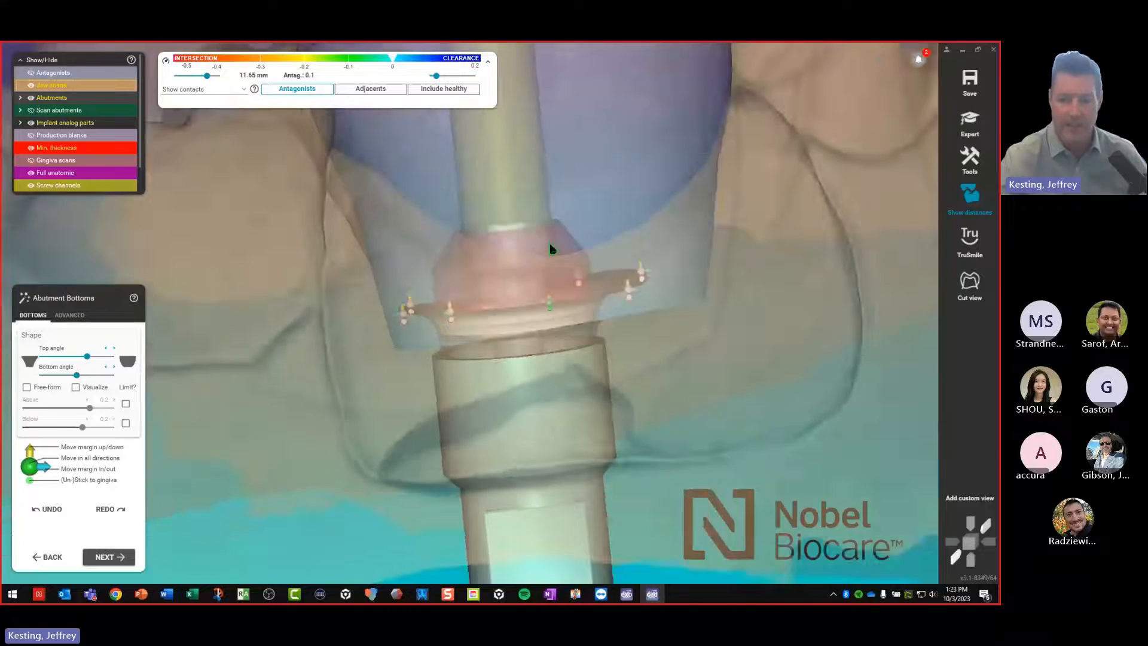
scroll(537, 250, "up", 3)
scroll(534, 254, "down", 5)
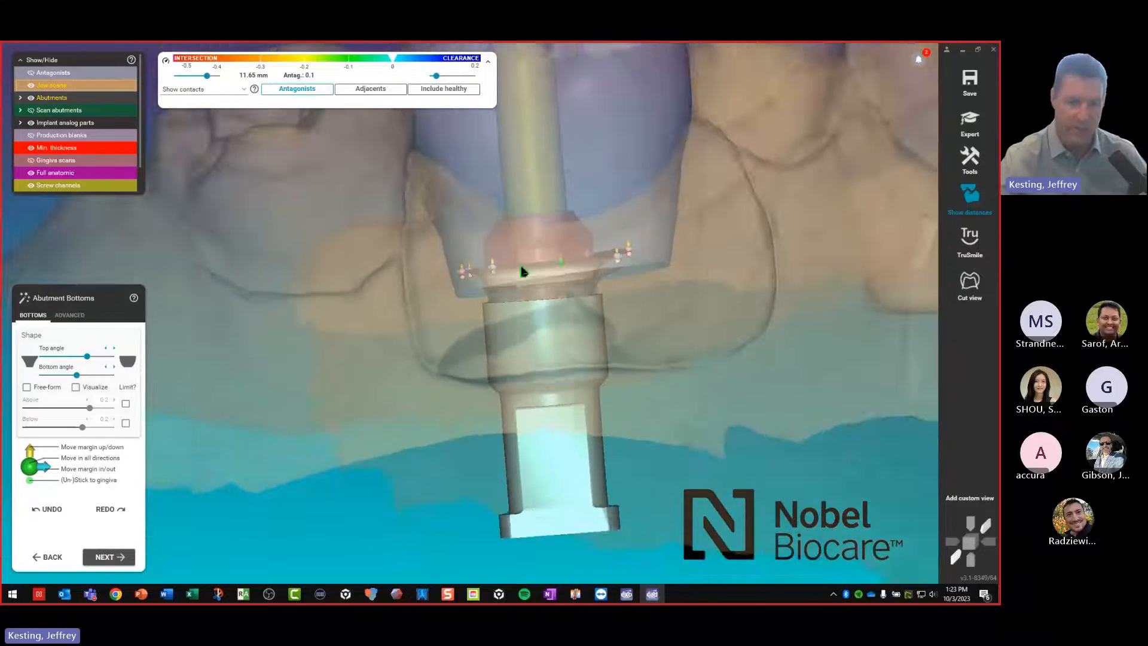
Open the advanced abutment bottom settings and angle the screw channel about 18° through the crown's occlusal surface
left_click(69, 315)
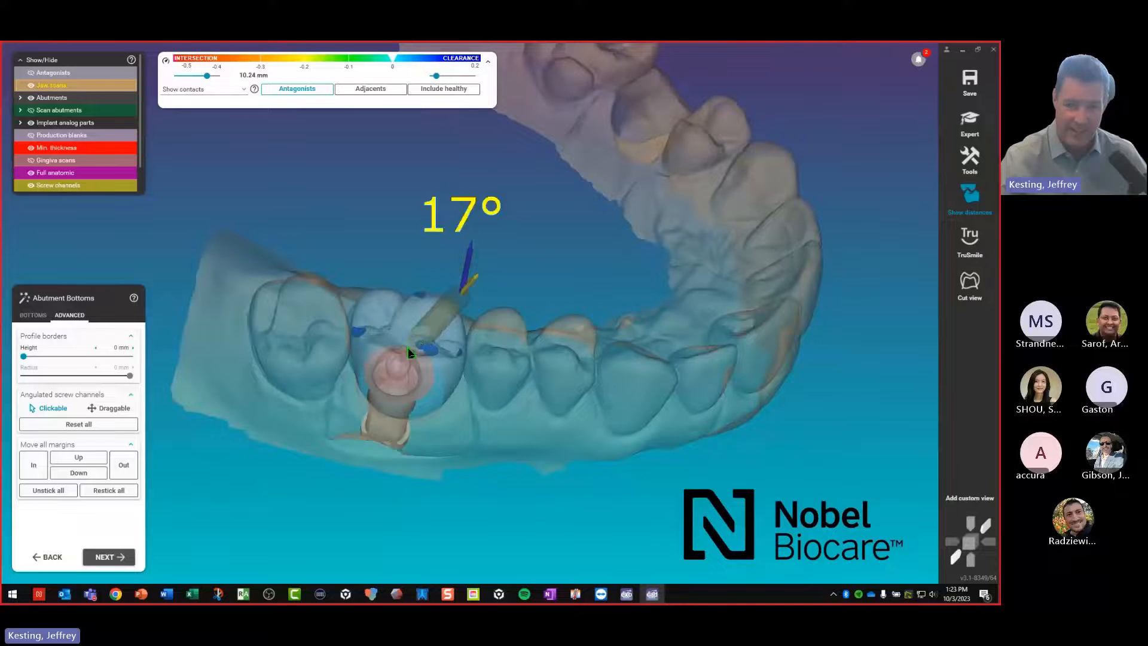
left_click_drag(409, 352, 404, 346)
right_click_drag(404, 337, 487, 313)
left_click(402, 345)
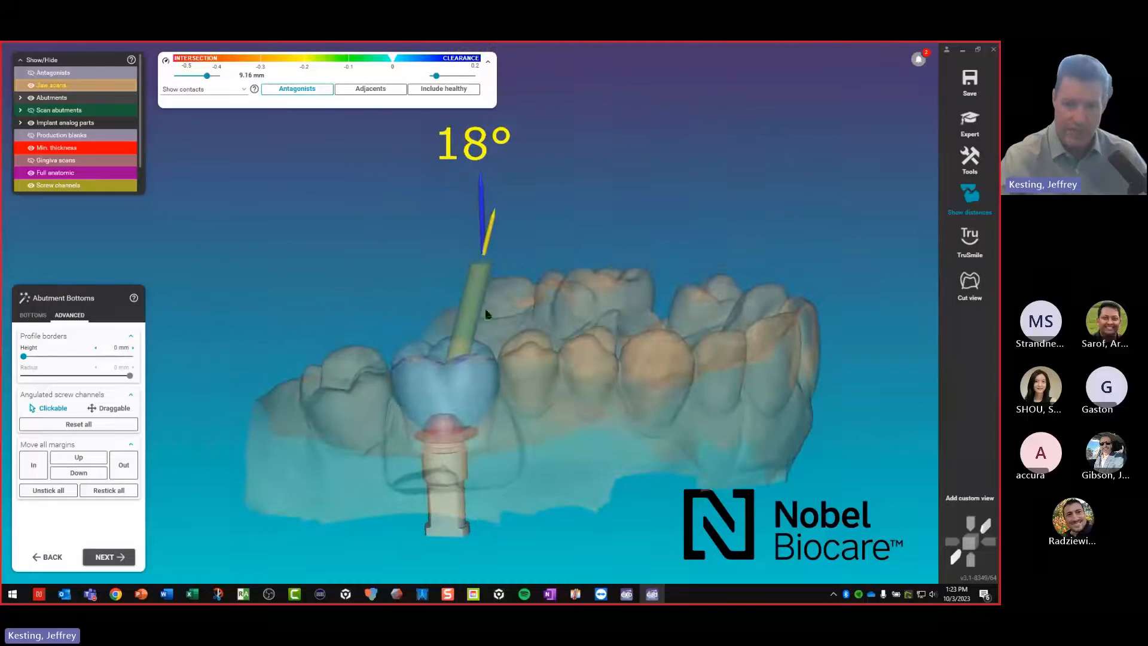
Refine the angulated screw channel's direction in Draggable mode from several sides and accept the abutment bottom
scroll(413, 359, "up", 3)
right_click_drag(413, 359, 484, 376)
left_click_drag(521, 303, 492, 295)
right_click_drag(487, 325, 348, 295)
left_click_drag(352, 294, 399, 278)
right_click_drag(430, 335, 464, 352)
left_click_drag(466, 254, 470, 275)
scroll(468, 329, "down", 5)
mouse_move(467, 329)
right_mouse_down()
mouse_move(478, 349)
mouse_move(467, 347)
right_mouse_up()
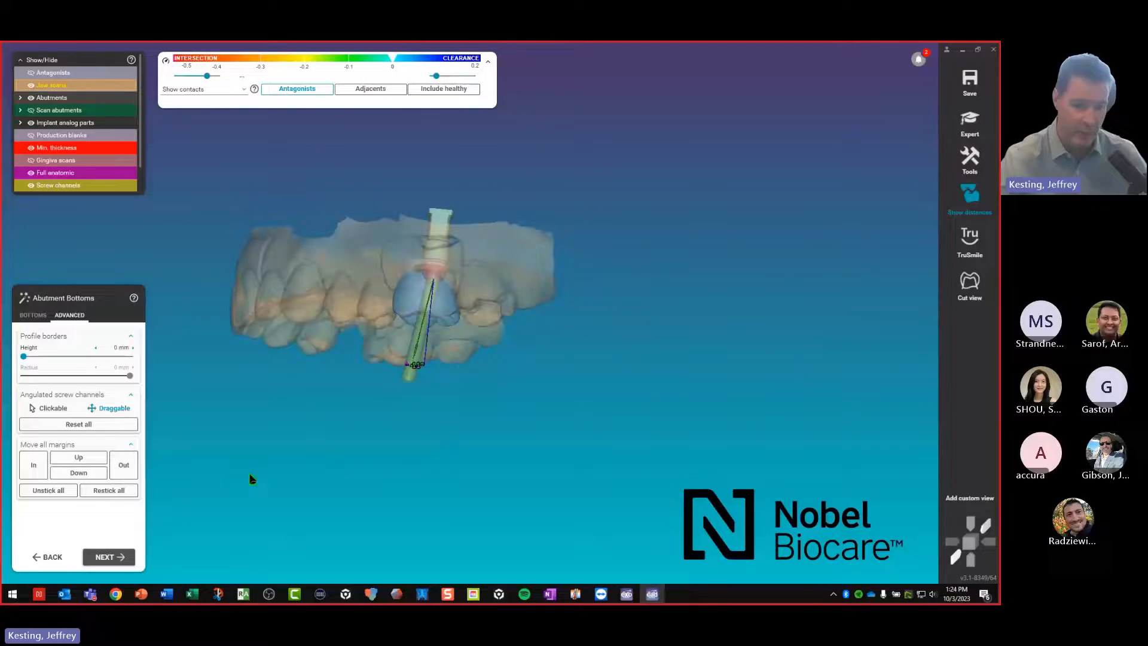
left_click(113, 557)
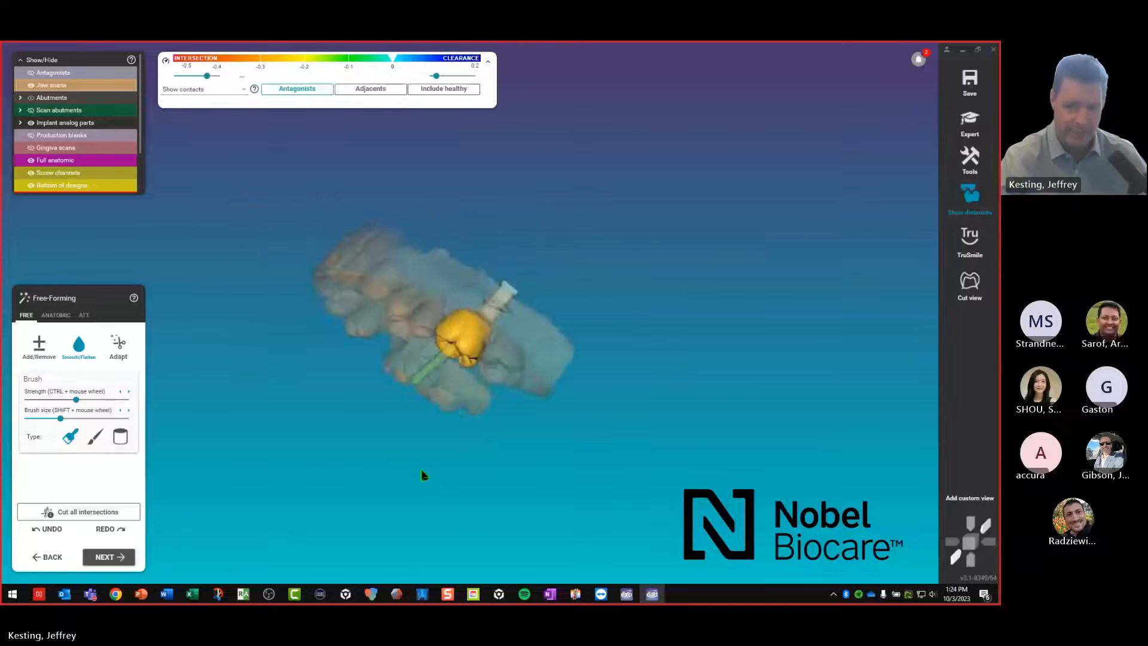
Check the crown's bite with the antagonists shown, and examine its occlusal contacts and screw channel exit with them hidden
left_click(33, 73)
right_click_drag(237, 303, 303, 383)
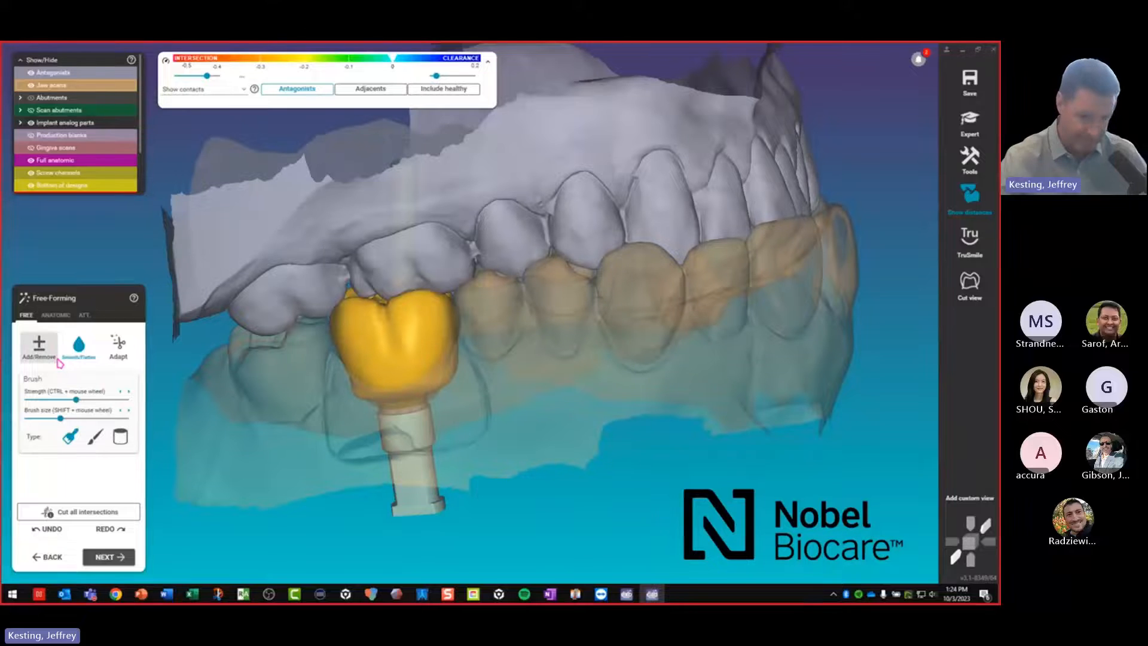
right_click_drag(171, 240, 172, 247)
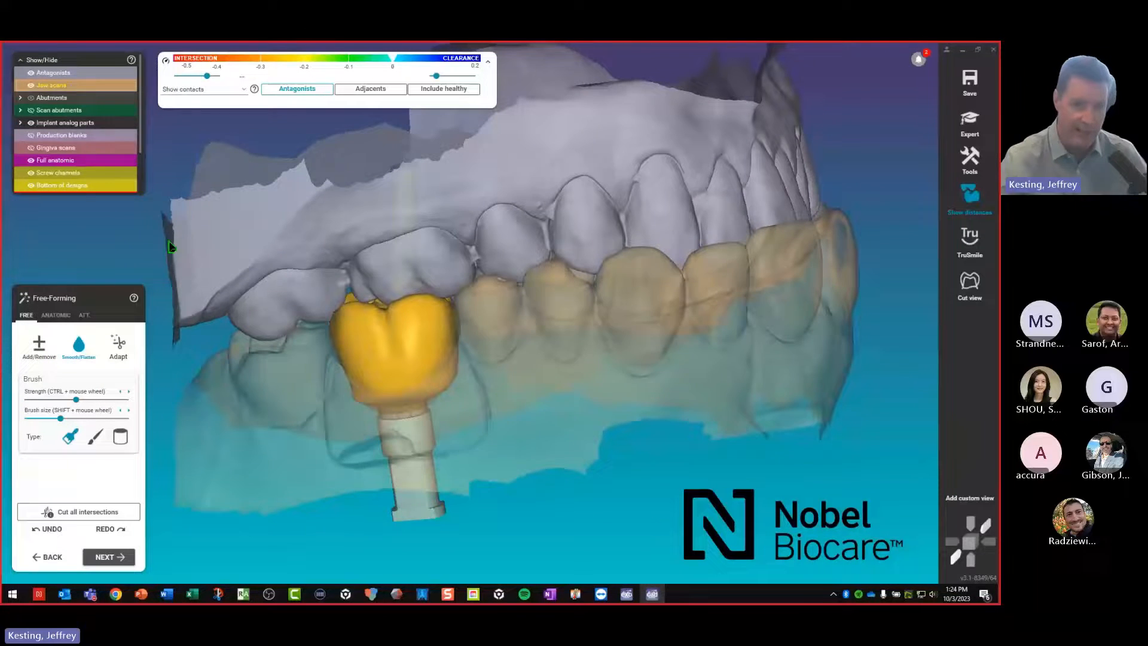
left_click(31, 73)
right_click_drag(269, 269, 162, 361)
scroll(305, 327, "up", 4)
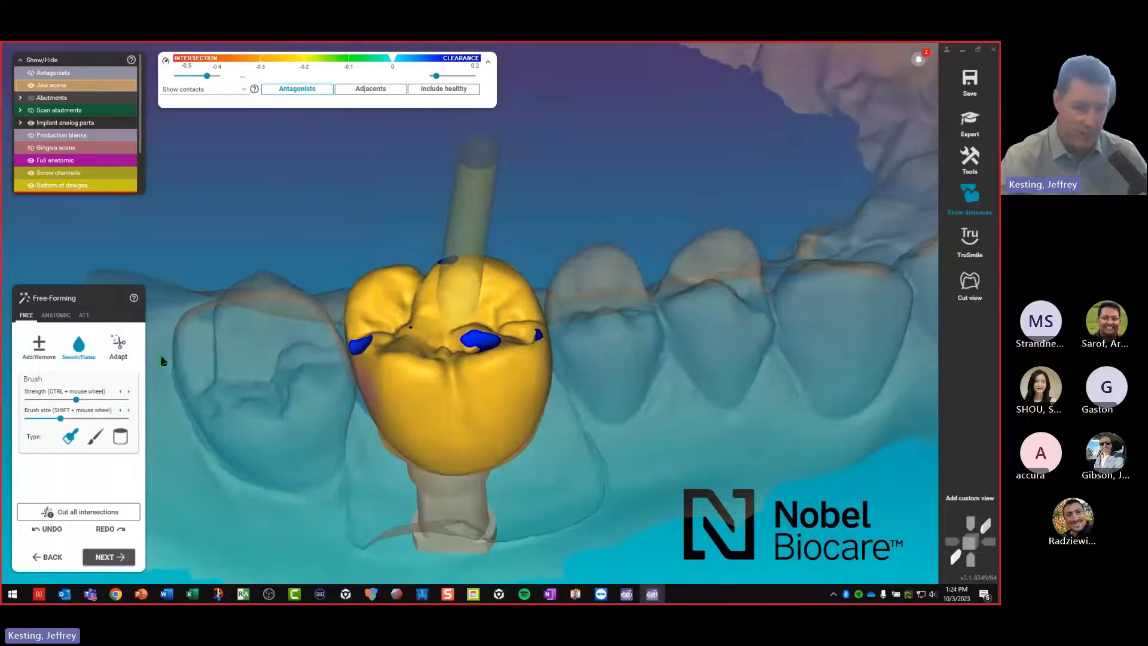
right_click_drag(311, 372, 325, 400)
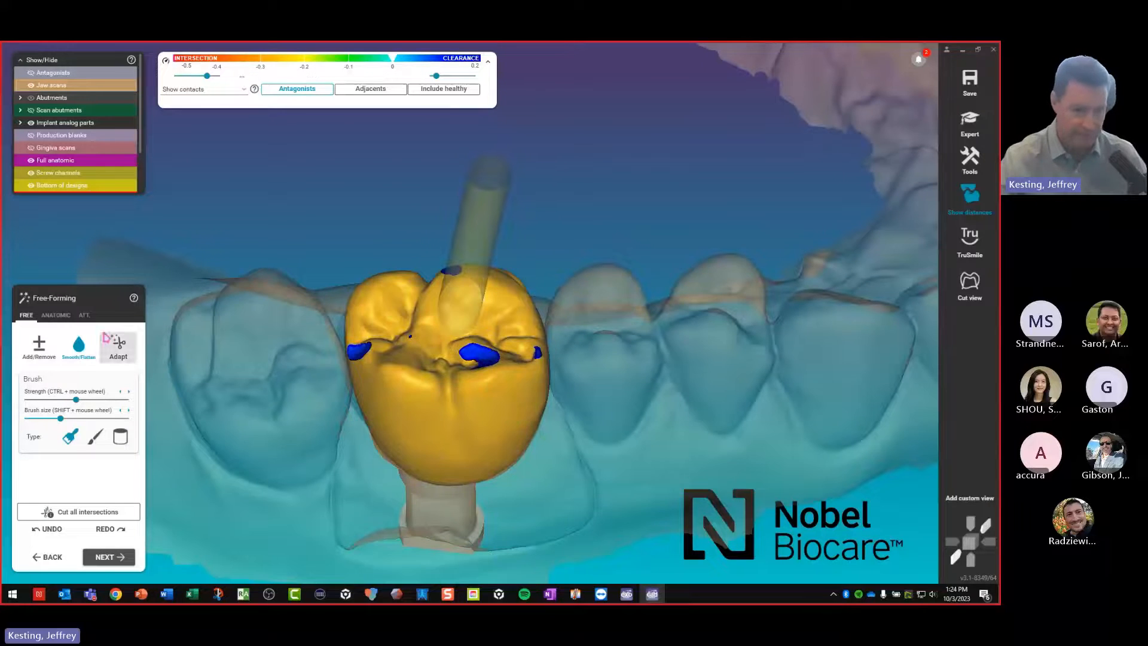
Switch to anatomic free-forming and examine the Cusps and Tooth parts presets on the tooth 14 crown
left_click(64, 317)
right_click_drag(267, 390, 373, 344)
scroll(342, 392, "up", 3)
scroll(373, 344, "up", 1)
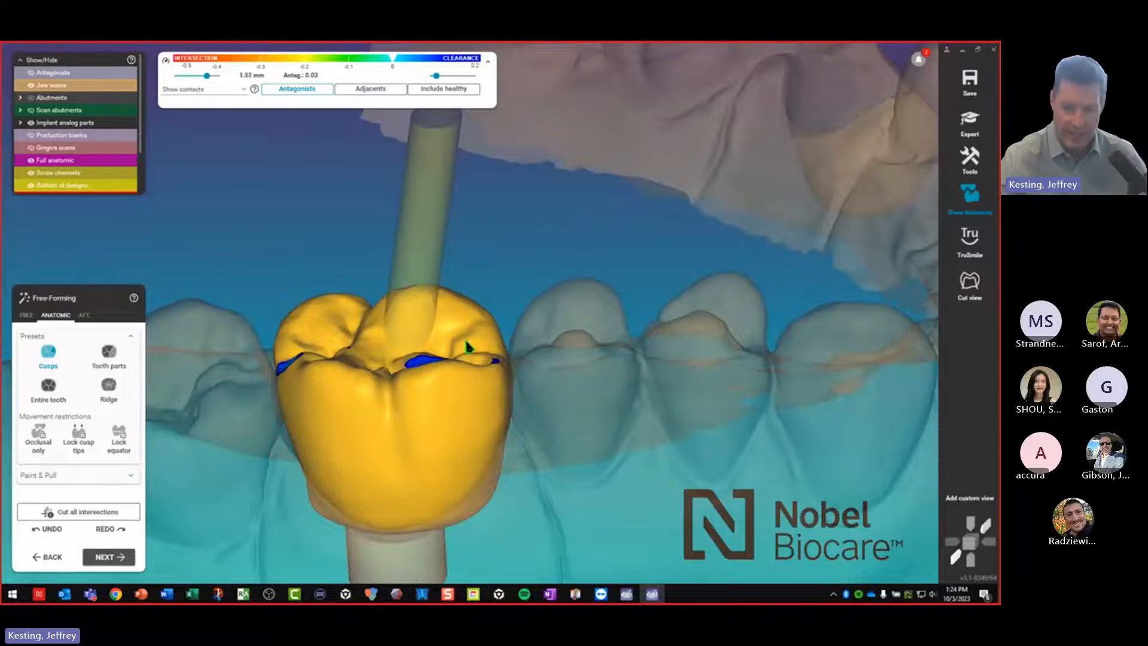
left_click(109, 353)
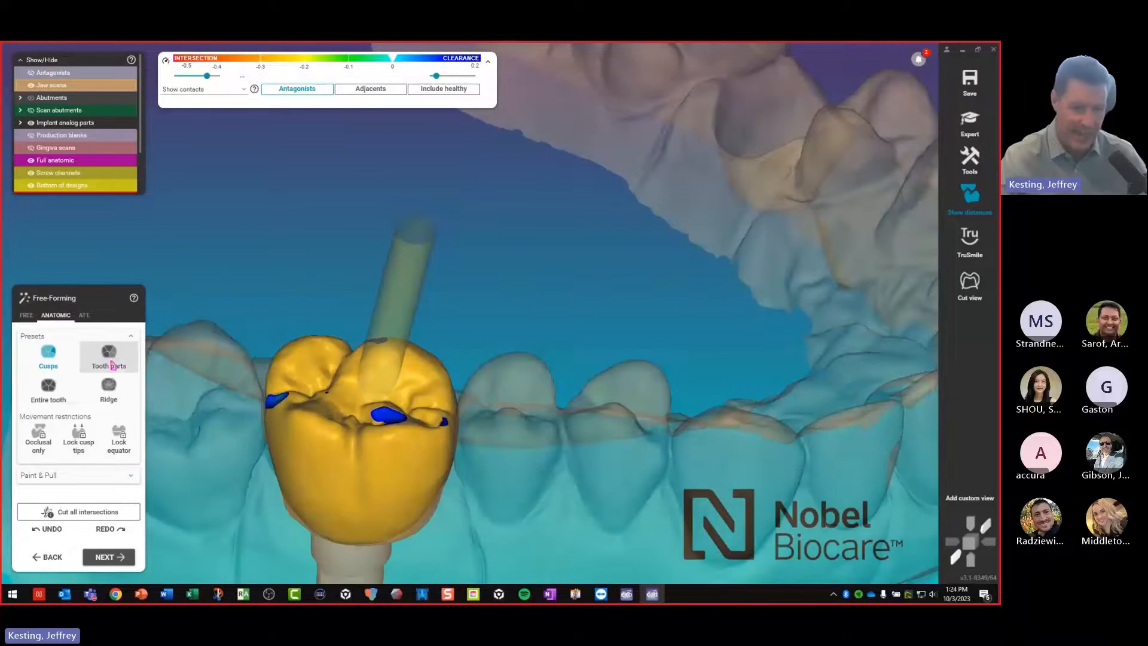
right_click_drag(289, 383, 385, 471)
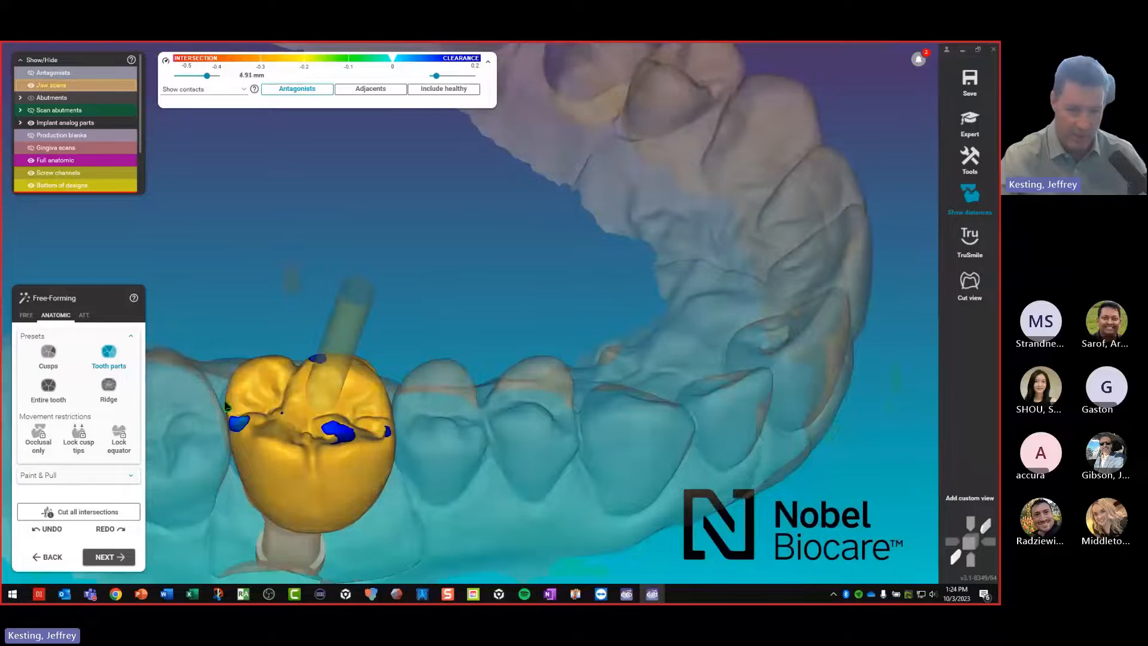
right_click_drag(233, 409, 264, 336)
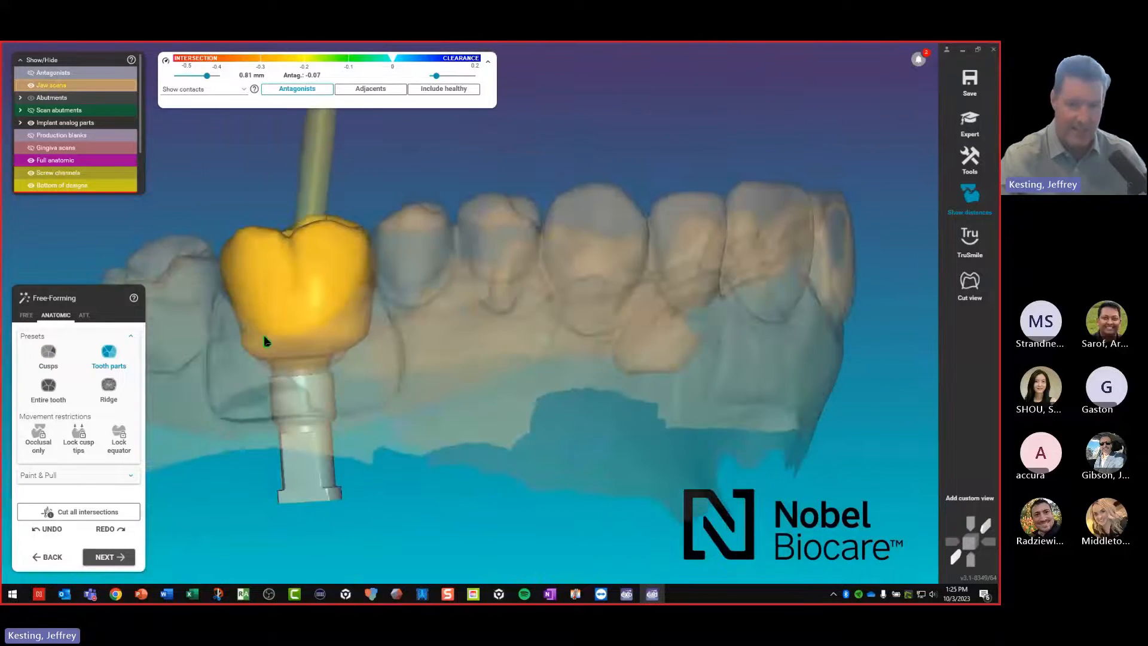
Shift the whole crown slightly with the Entire tooth preset
left_click(48, 385)
left_click_drag(338, 341, 336, 367)
right_click_drag(336, 367, 269, 398)
Reshape the crown's mesial ridge with the Ridge preset to reduce its intersection with the antagonist
left_click(113, 396)
right_click_drag(142, 391, 376, 347)
scroll(445, 419, "up", 4)
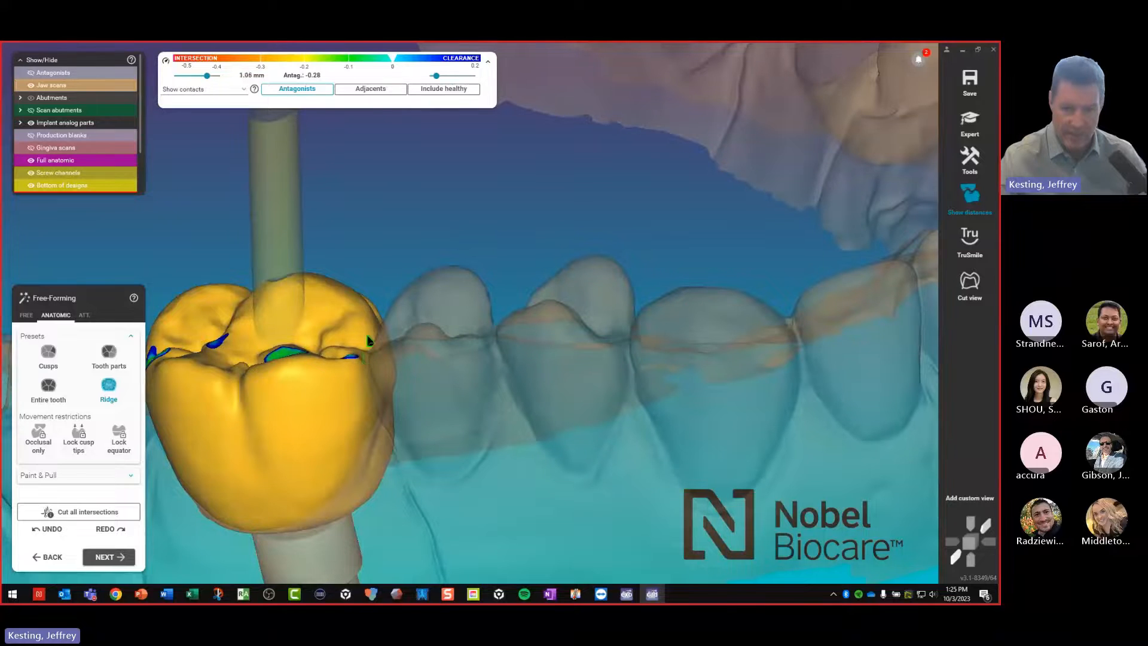
right_click_drag(363, 347, 613, 340)
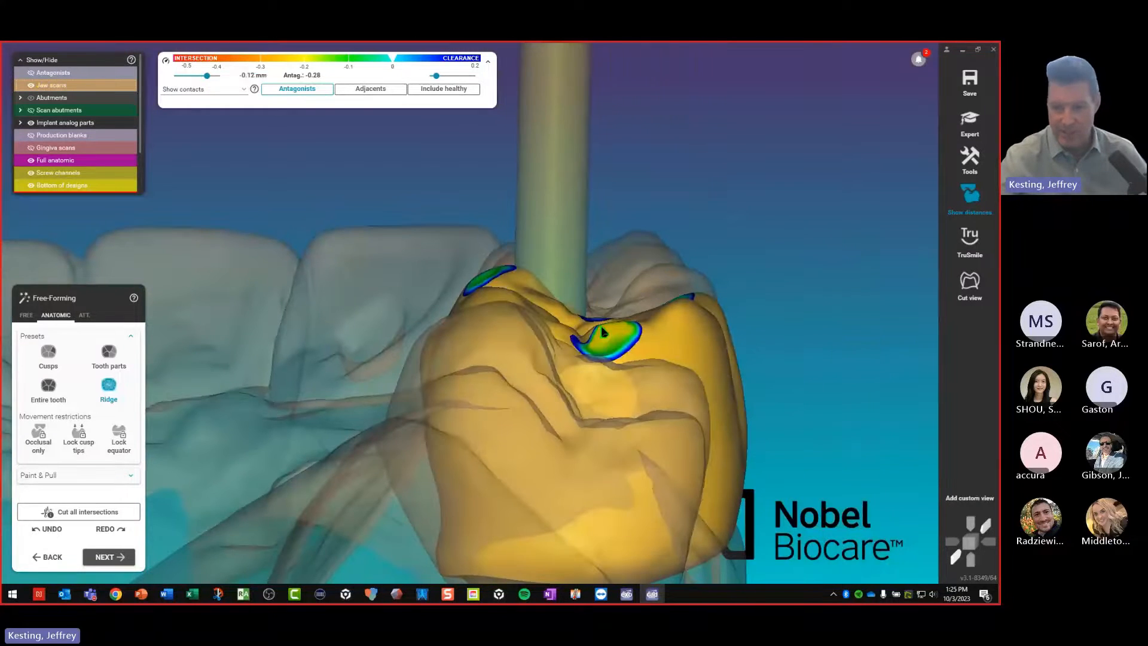
left_click_drag(604, 332, 598, 342)
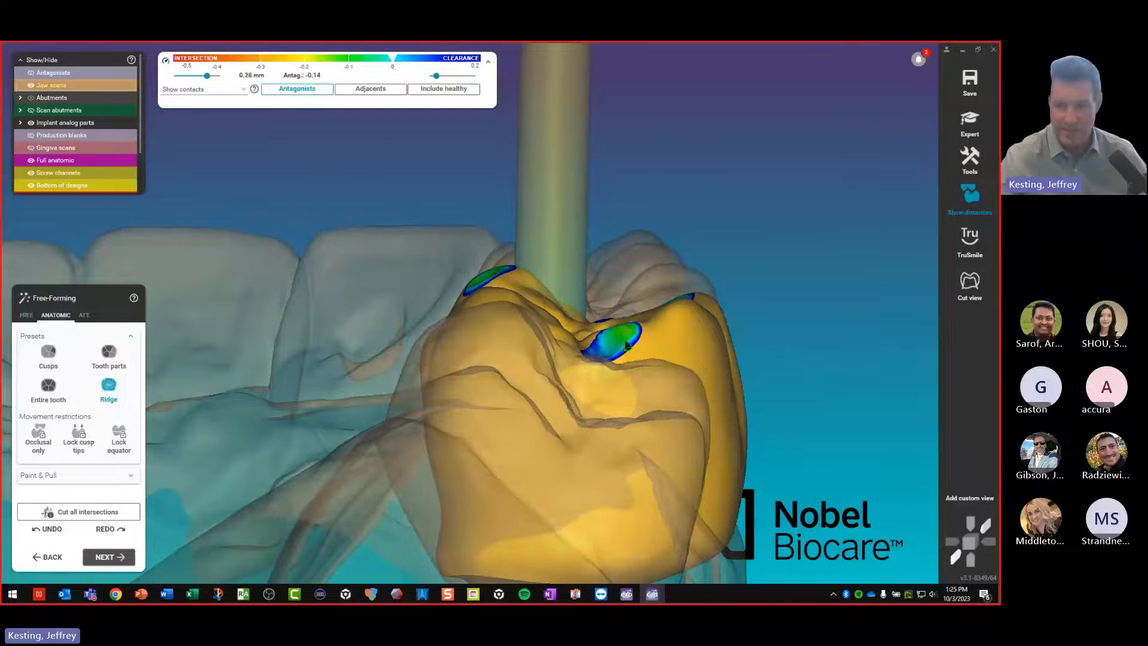
Cut all intersections of the crown and inspect its occlusal surface
right_click_drag(599, 349, 568, 398)
scroll(615, 381, "down", 5)
right_click_drag(269, 478, 540, 314)
scroll(458, 423, "up", 3)
left_click(116, 512)
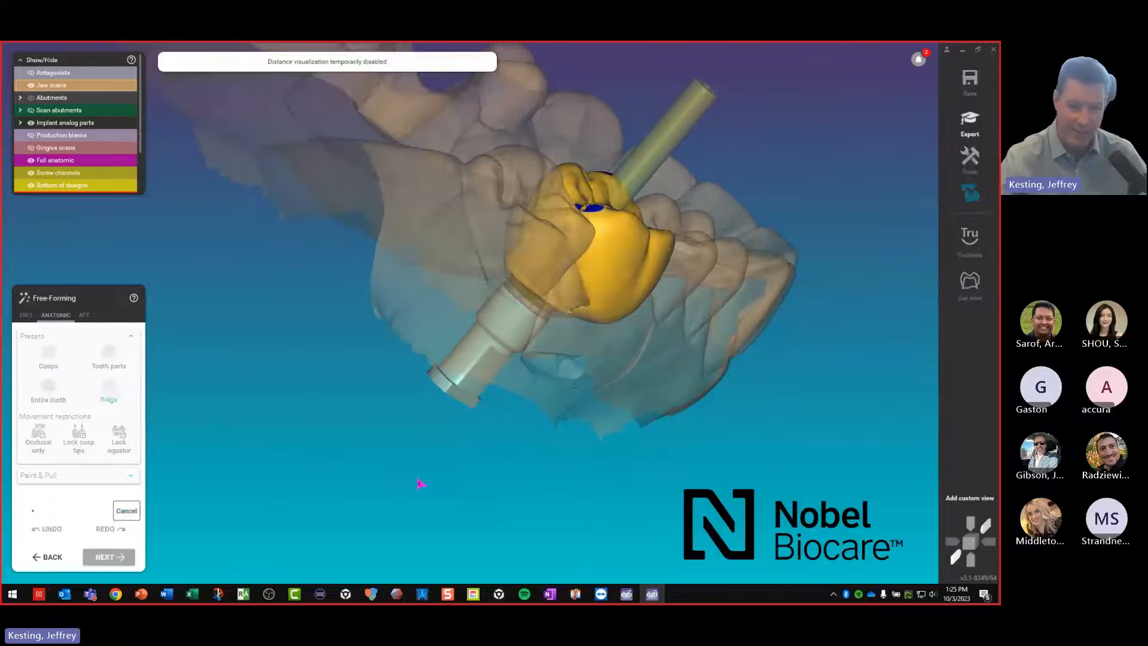
right_click_drag(576, 216, 355, 172)
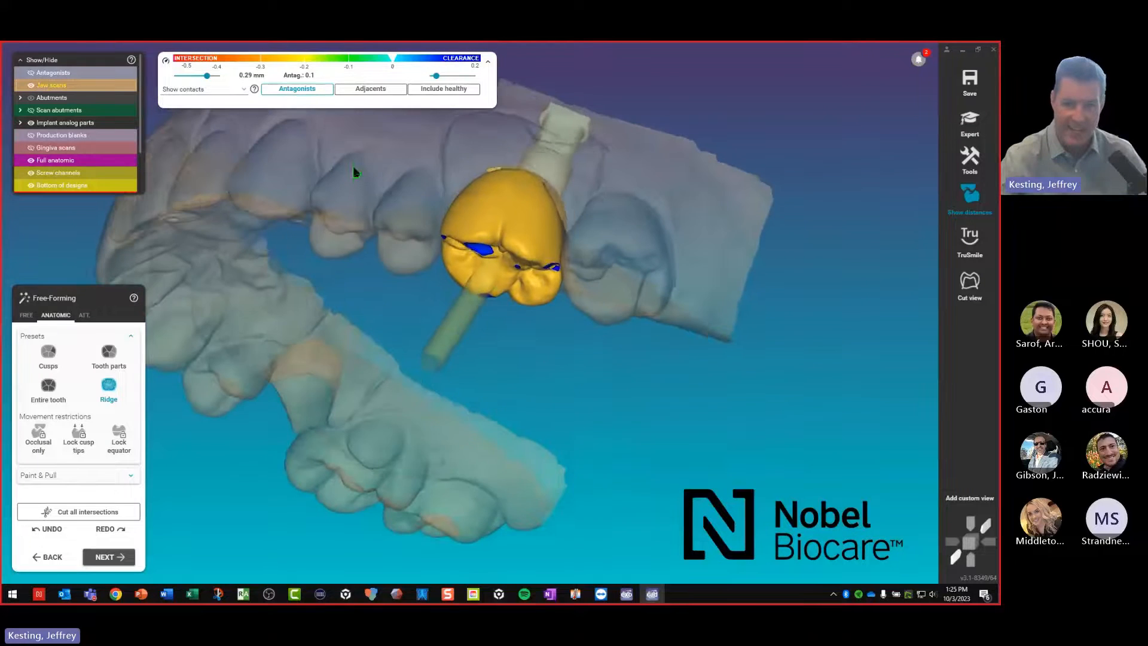
Check the crown's contacts with the adjacent teeth, return the display to Antagonists and hide the jaw scans
left_click(370, 89)
right_click_drag(372, 97, 465, 326)
left_click(31, 85)
right_click_drag(253, 217, 420, 284)
left_click(345, 90)
left_click(30, 86)
left_click(30, 85)
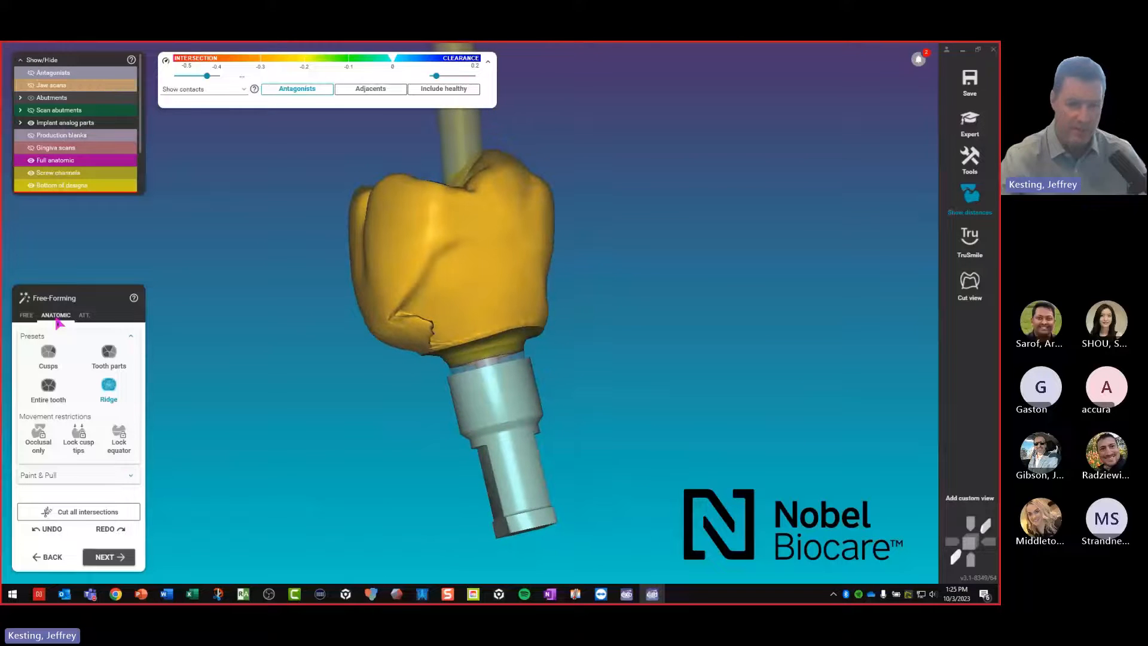
Smooth out the crease above the crown's margin and its surrounding side surface with the Smooth/Flatten brush
left_click(27, 315)
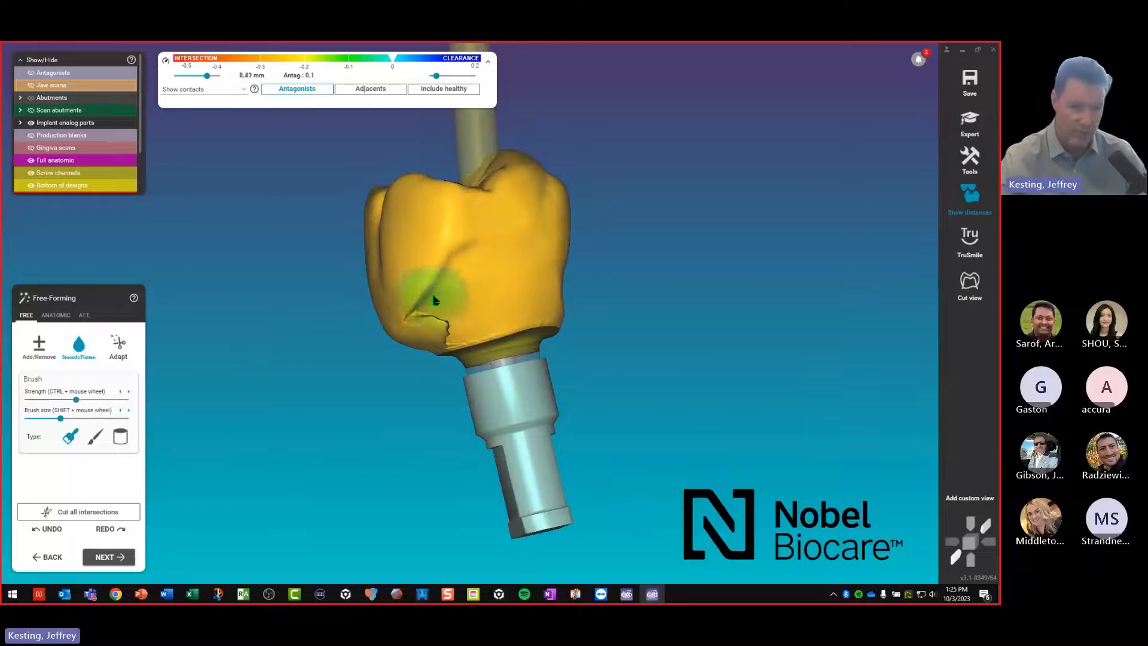
left_click_drag(434, 300, 423, 316)
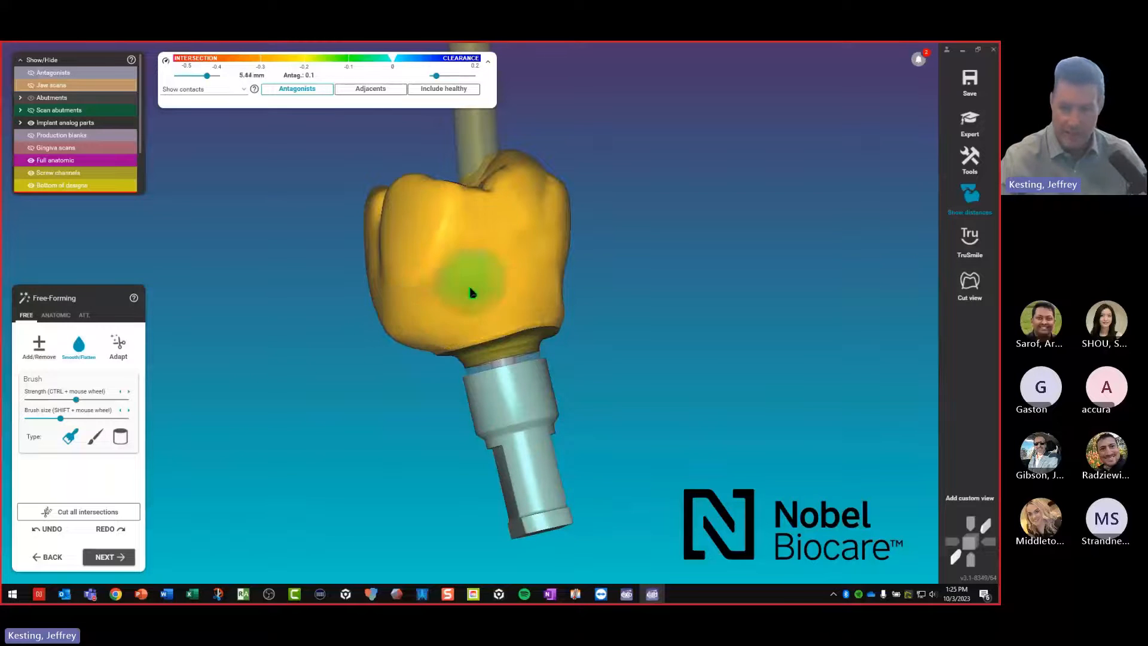
left_click_drag(468, 283, 501, 303)
mouse_move(501, 302)
right_mouse_down()
mouse_move(535, 295)
mouse_move(545, 359)
mouse_move(508, 325)
mouse_move(465, 377)
mouse_move(615, 333)
mouse_move(661, 389)
mouse_move(392, 384)
mouse_move(483, 342)
mouse_move(482, 318)
mouse_move(508, 287)
right_mouse_up()
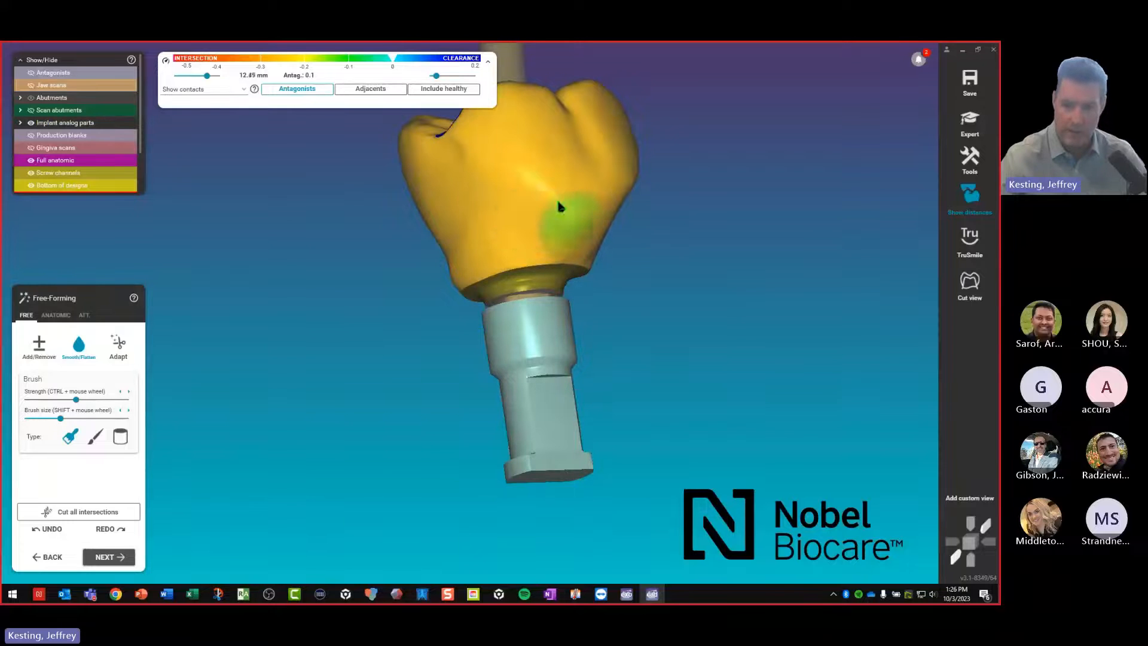
mouse_move(504, 235)
right_mouse_down()
mouse_move(655, 228)
mouse_move(641, 271)
mouse_move(343, 264)
mouse_move(349, 279)
right_mouse_up()
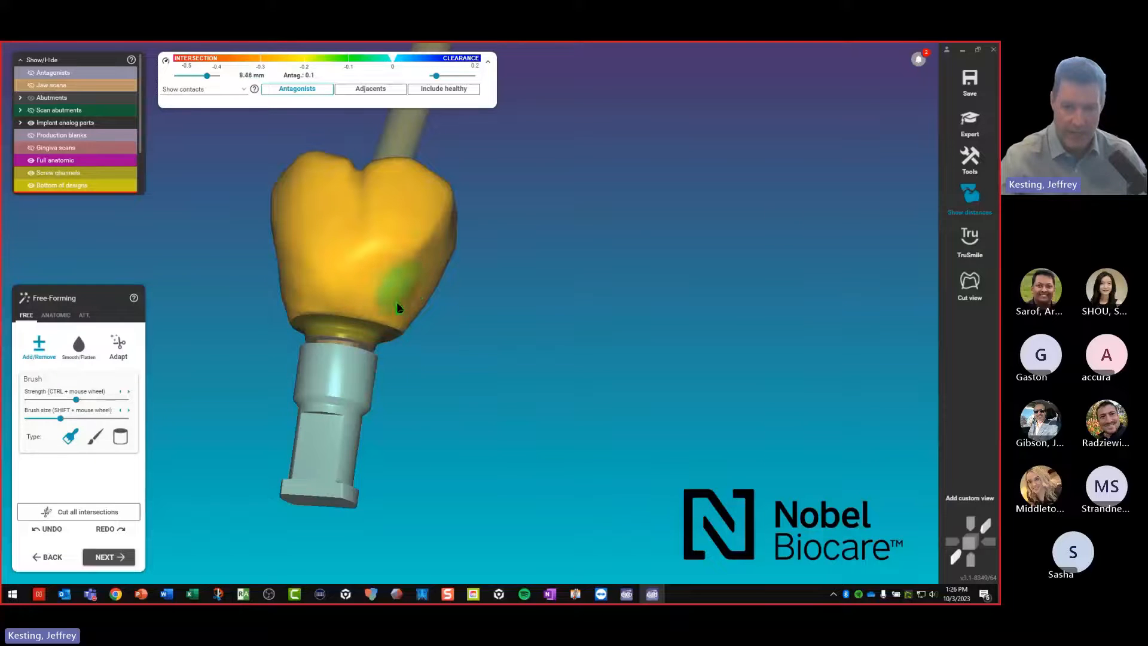
Refine the crown's side surfaces above the margin with the Smooth/Flatten and Add/Remove brushes
left_click(85, 358)
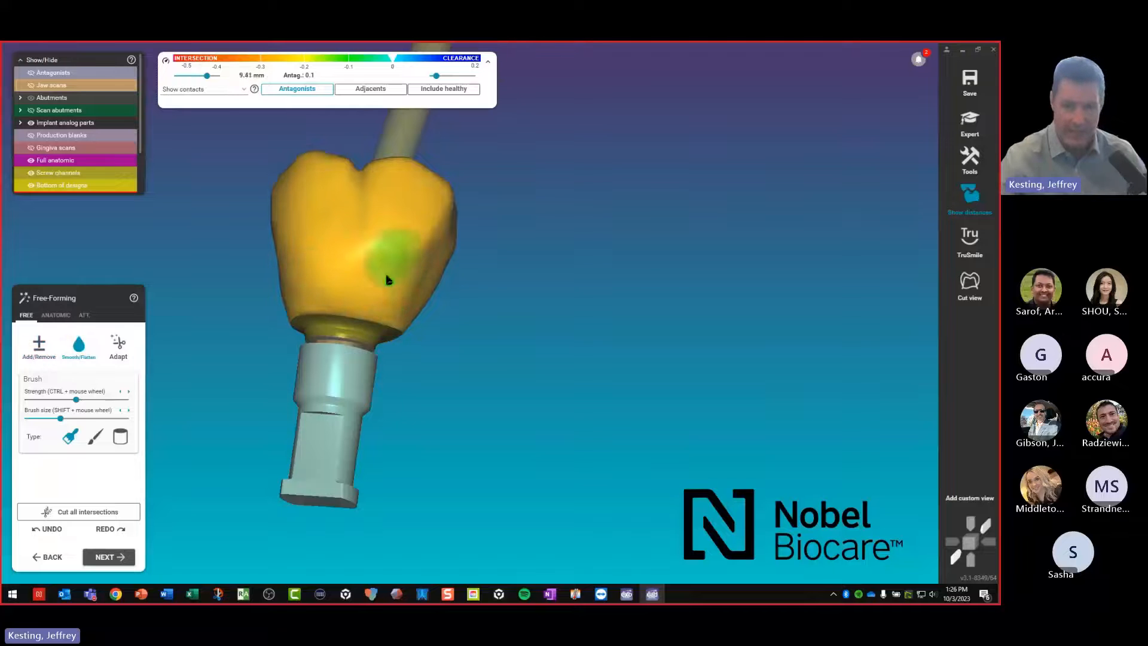
mouse_move(387, 321)
right_mouse_down()
mouse_move(349, 361)
mouse_move(299, 320)
mouse_move(433, 385)
mouse_move(410, 371)
mouse_move(497, 363)
mouse_move(526, 317)
mouse_move(502, 313)
mouse_move(578, 317)
right_mouse_up()
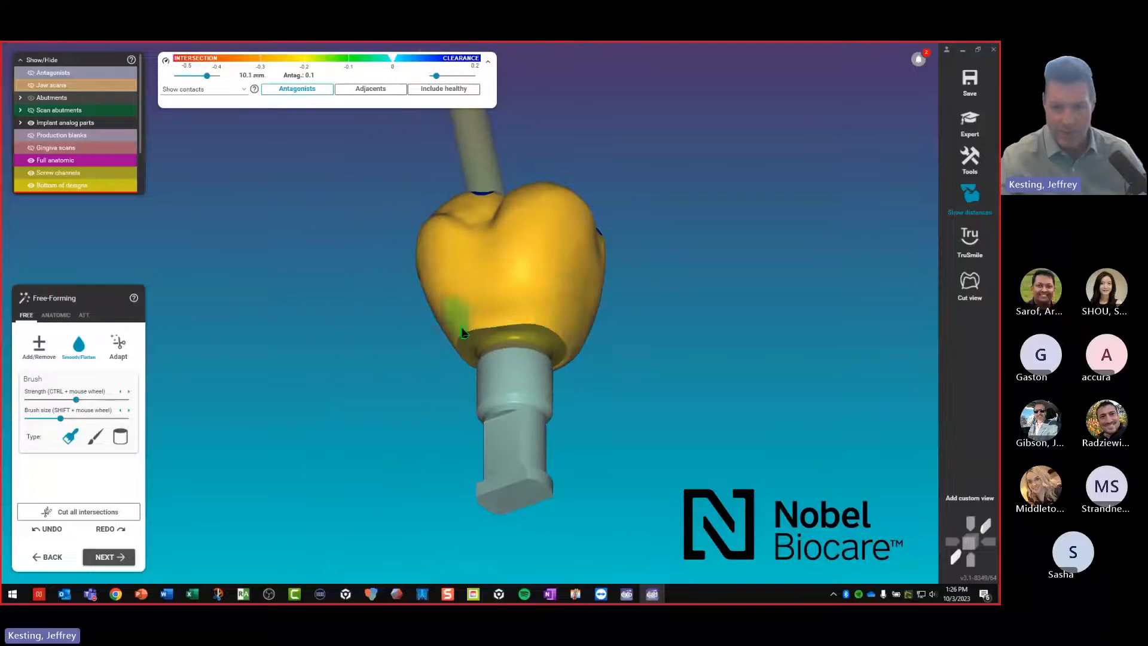
scroll(434, 352, "down", 1)
left_click(33, 355)
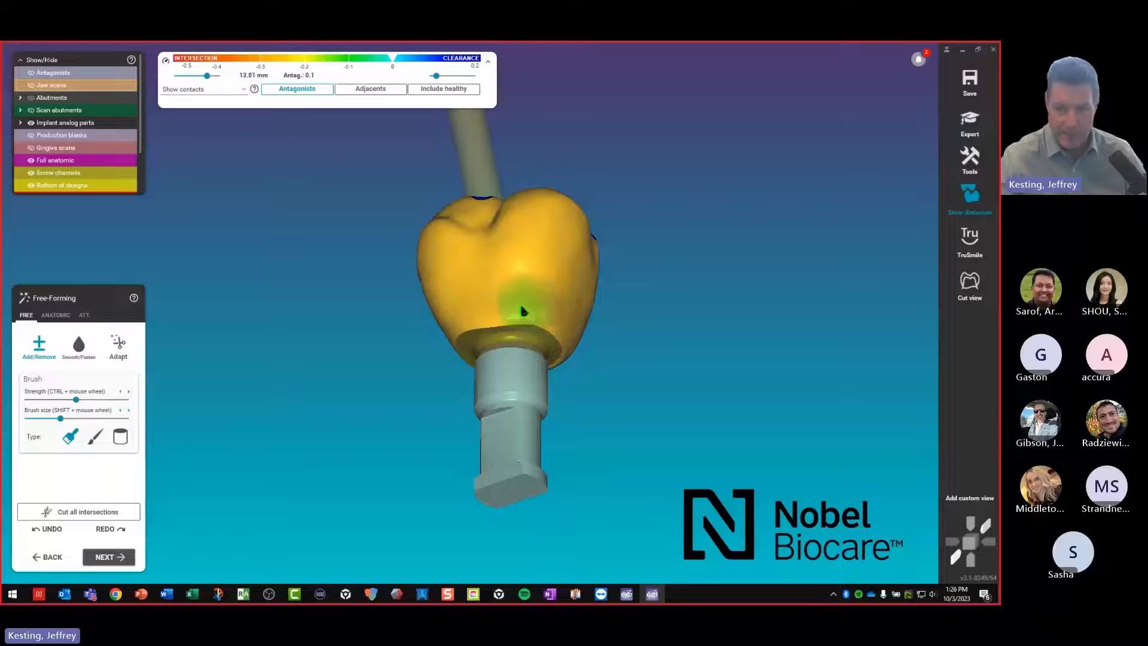
left_click(80, 347)
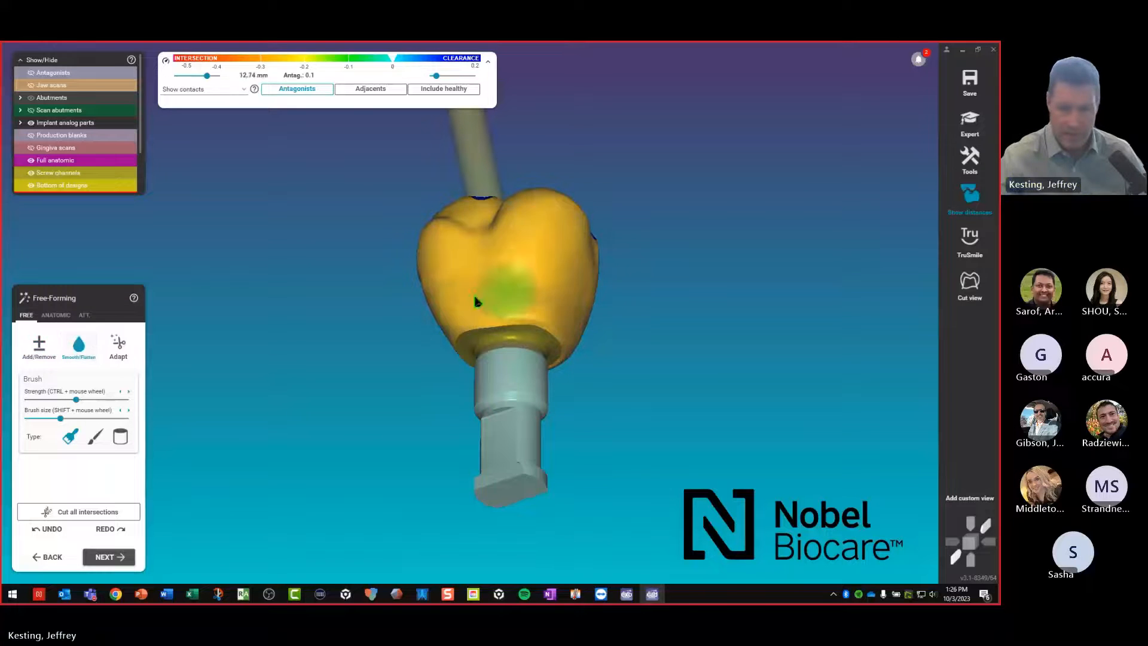
right_click_drag(553, 249, 532, 383)
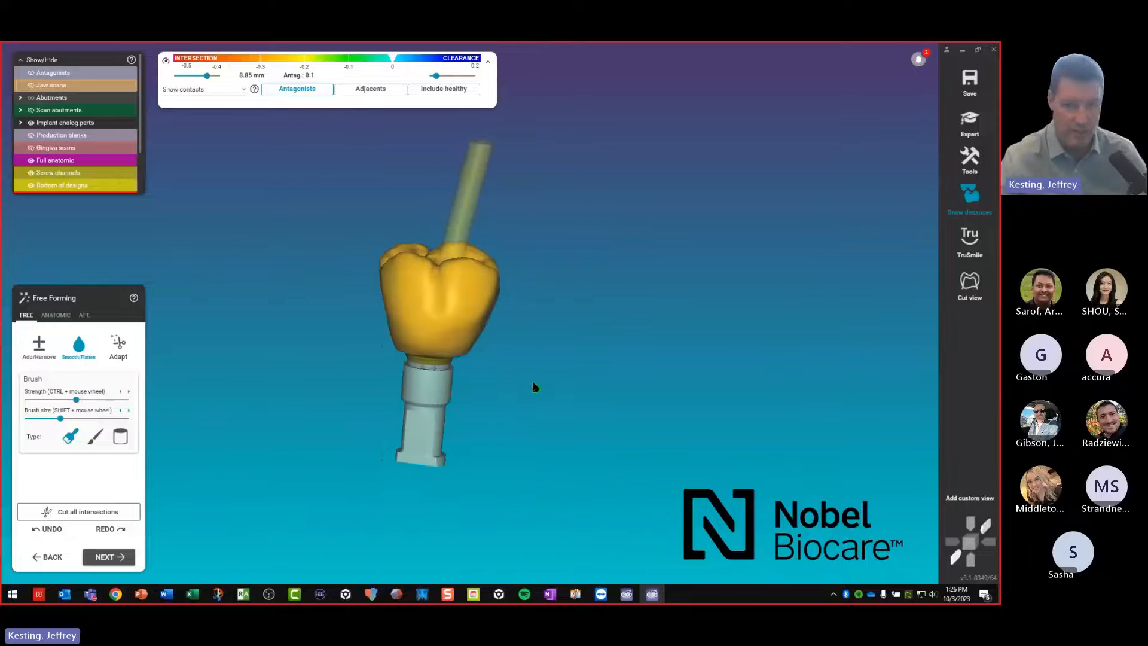
Show the jaw scans and antagonists and inspect the crown's fit within the bite
left_click(31, 83)
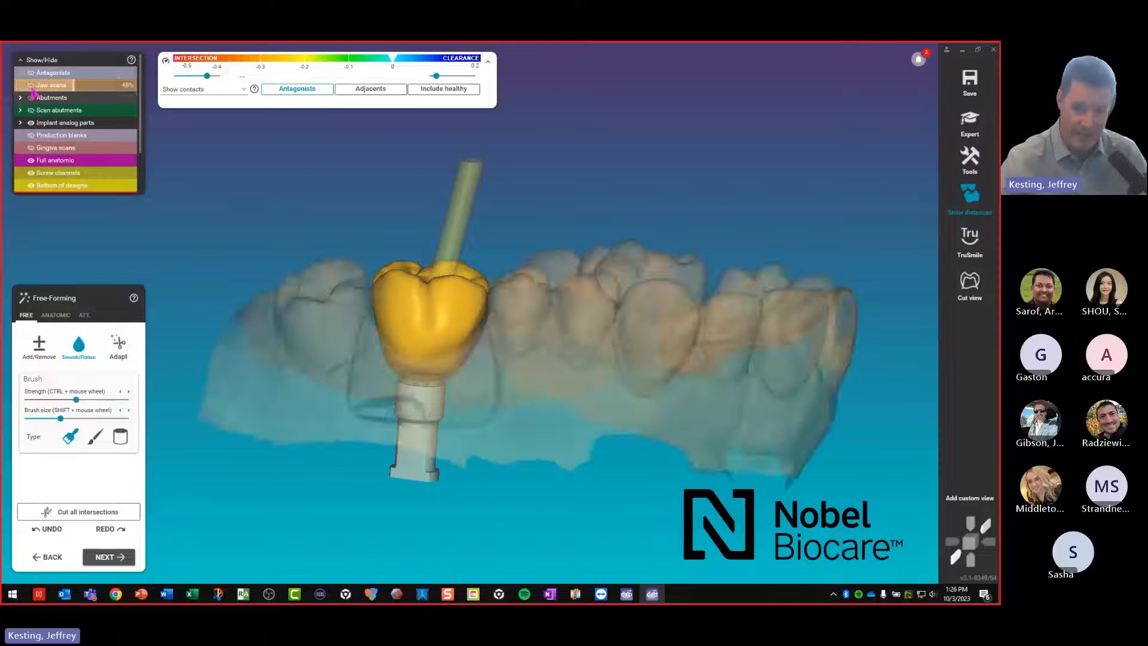
left_click(31, 72)
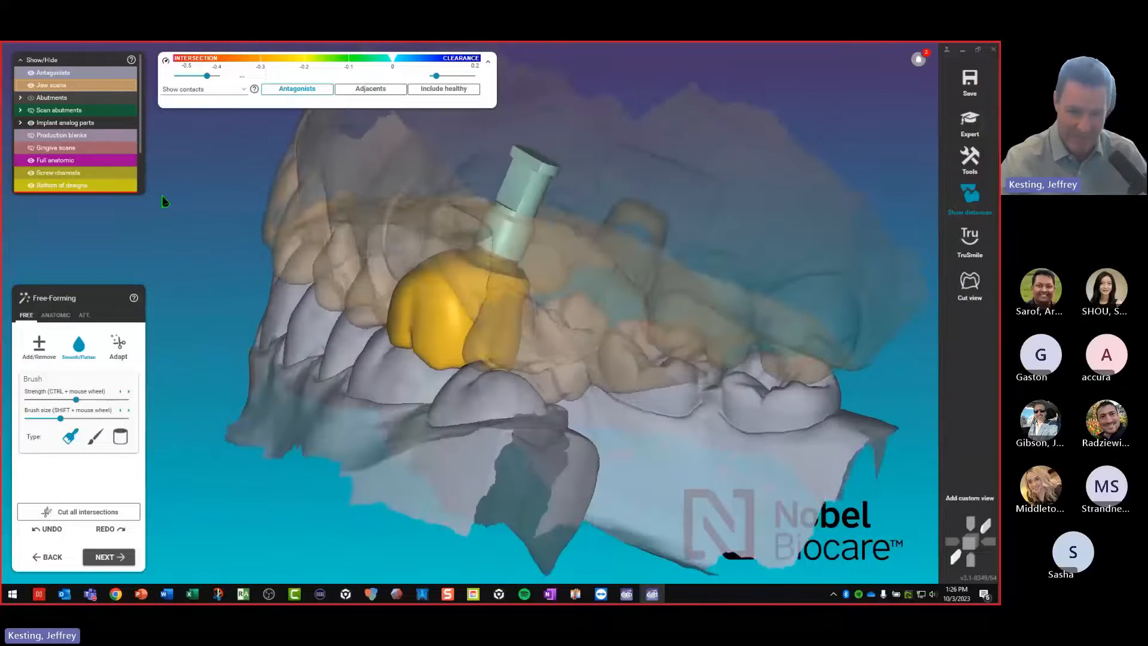
right_click_drag(158, 384, 448, 373)
Accept the free-formed shape and the default screw hole design, merge and save the restoration, and inspect the merged crown
left_click(114, 556)
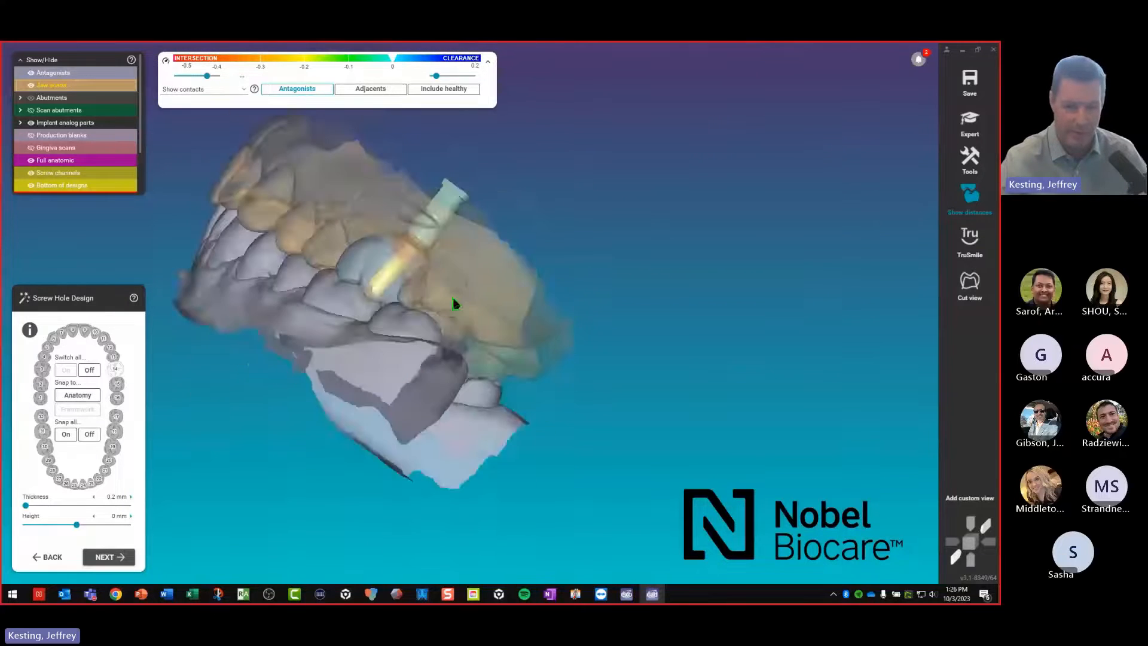
left_click(114, 556)
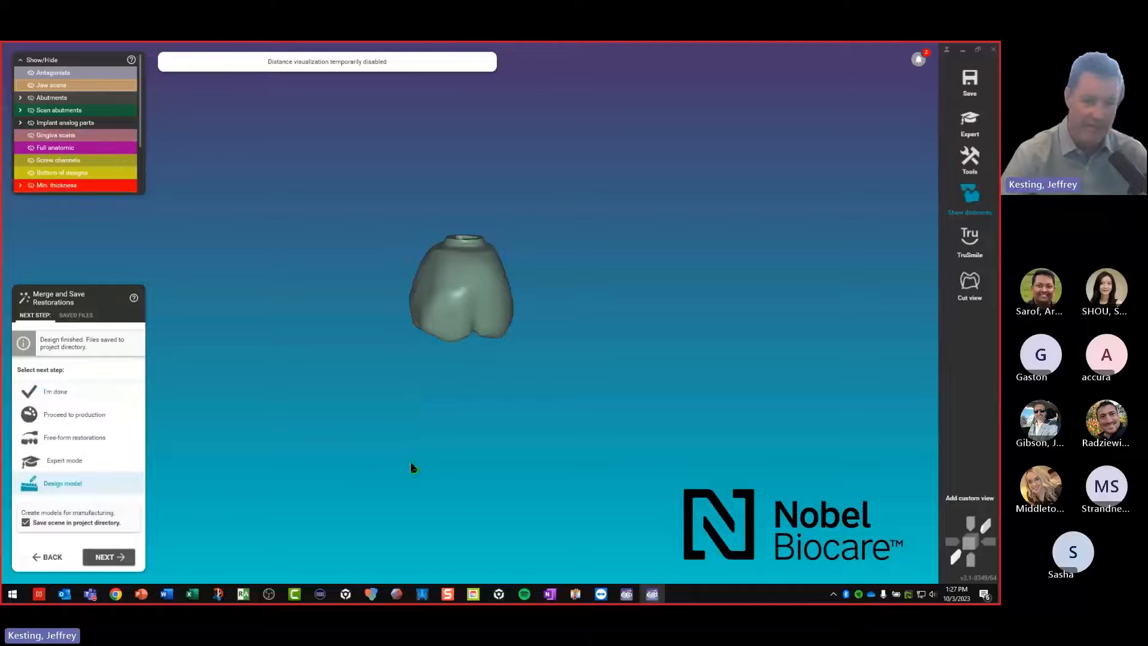
right_click_drag(503, 405, 89, 399)
scroll(487, 408, "up", 5)
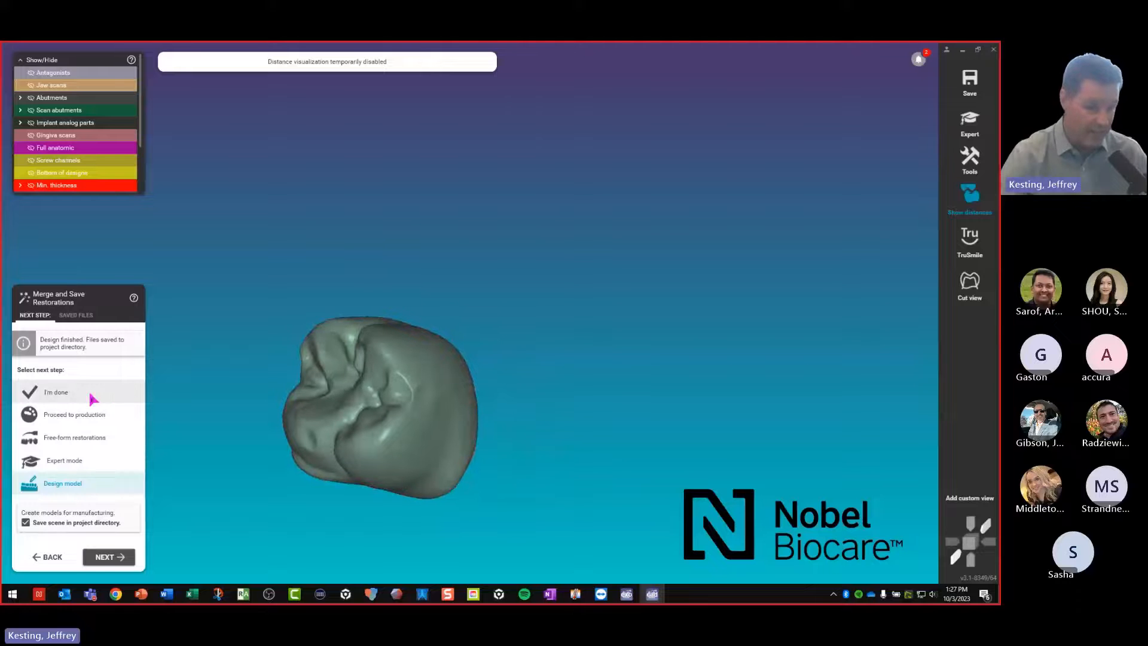
Finish the design as done and save the scene over the existing file in the project directory
left_click(91, 397)
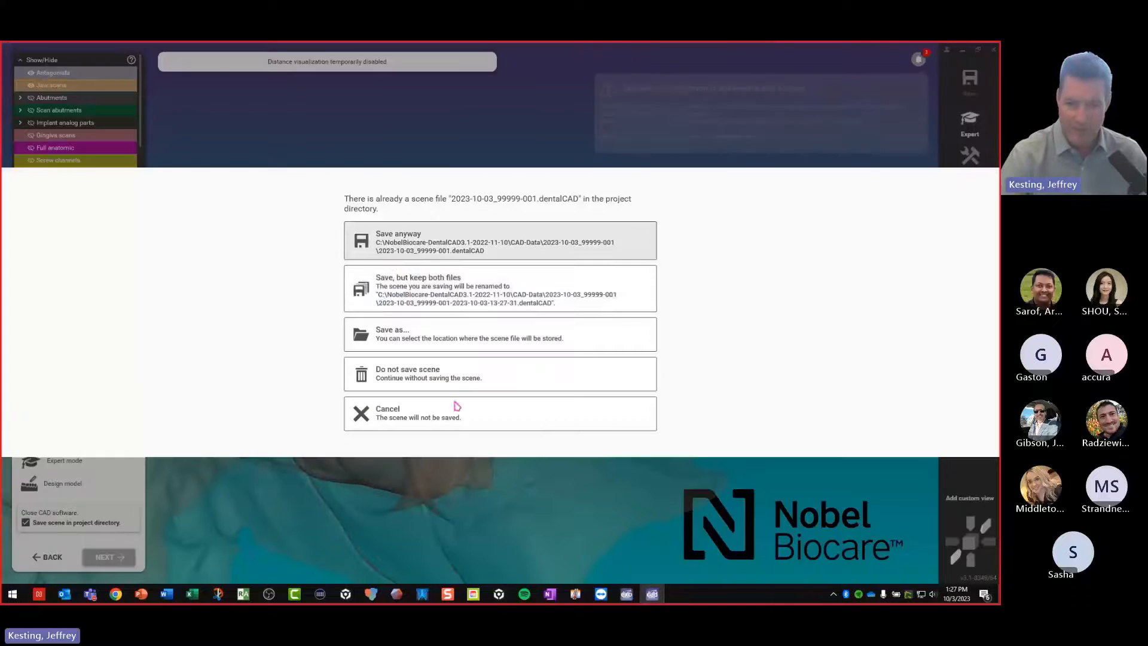
left_click(403, 246)
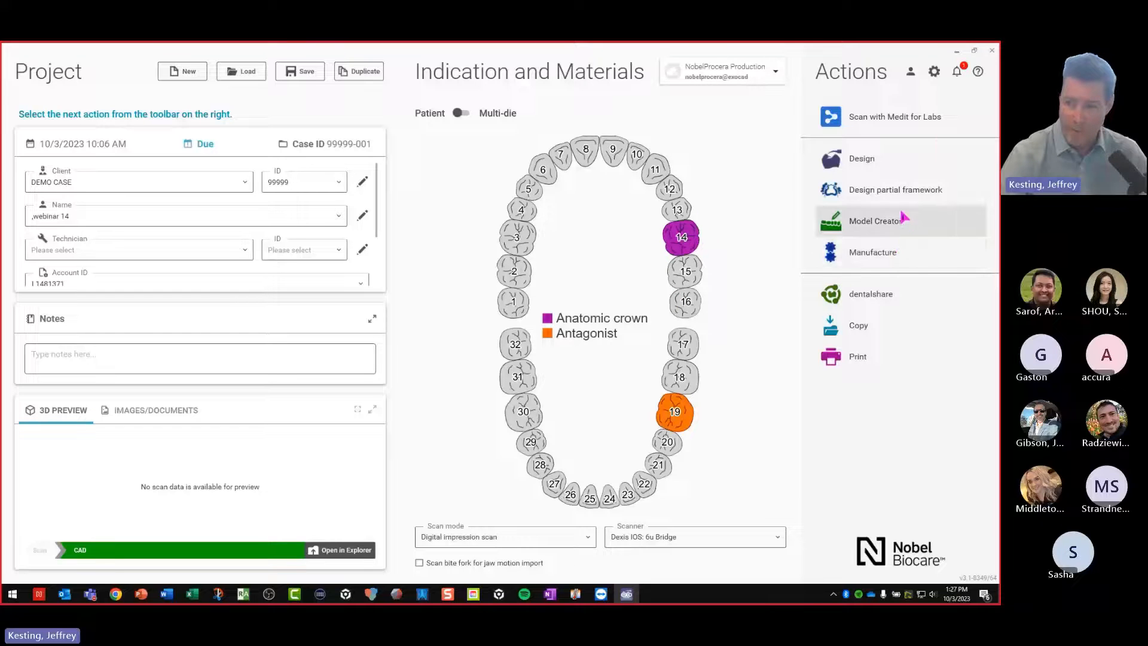
Review the dentalshare upload options for the Production service with NobelProcera Production as recipient, and close without uploading
left_click(895, 300)
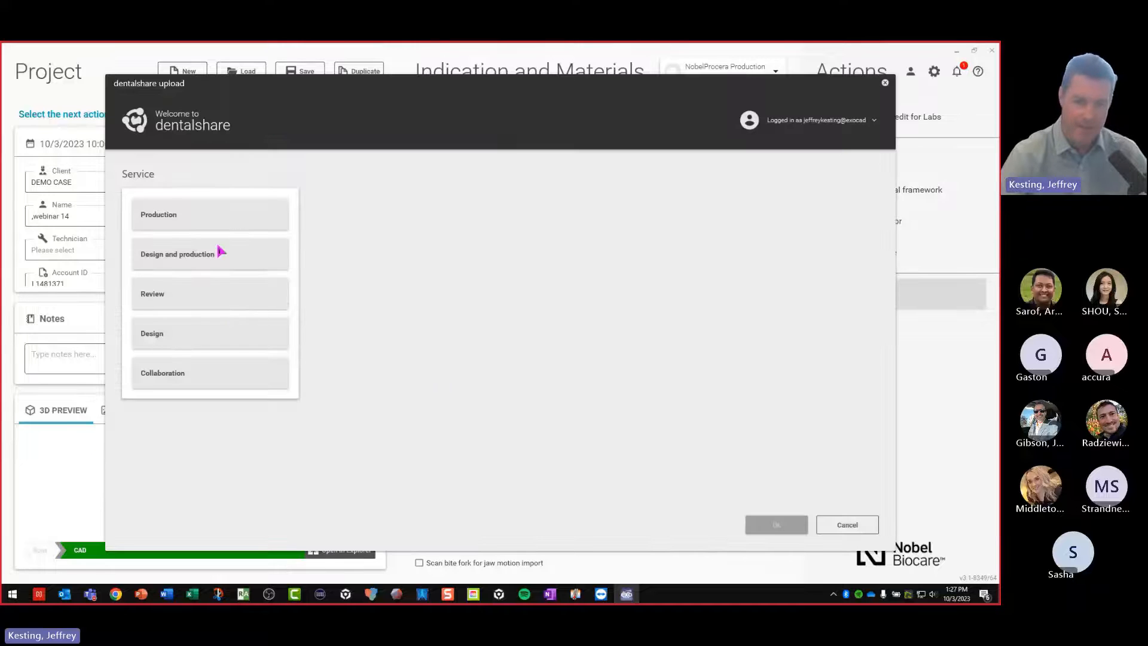
left_click(180, 216)
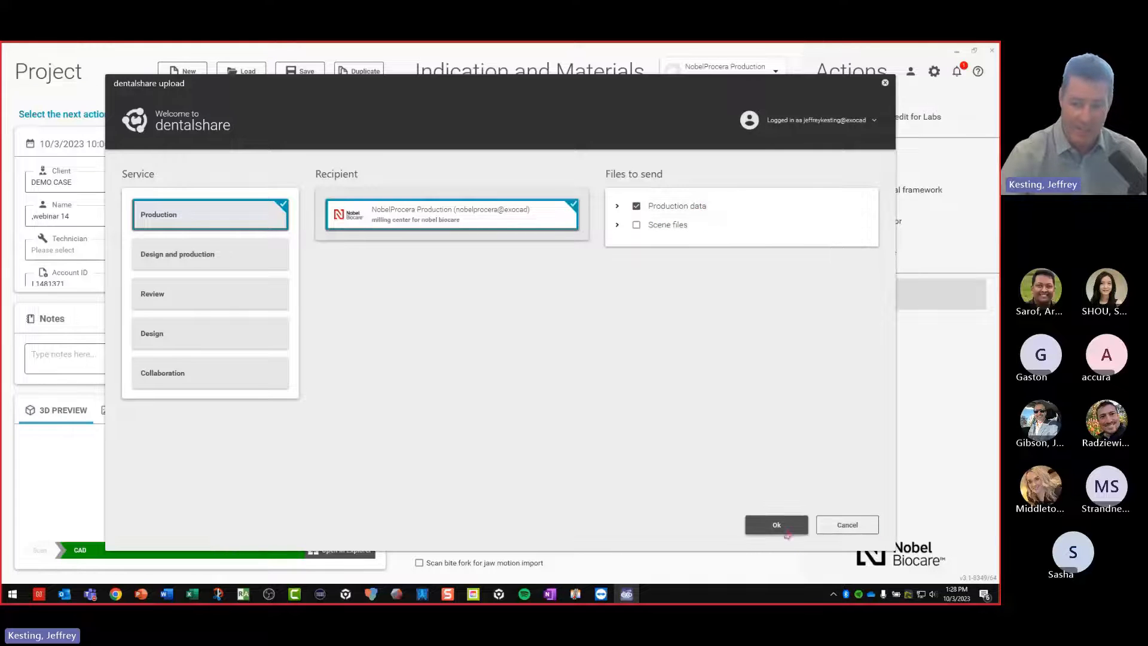
left_click(871, 526)
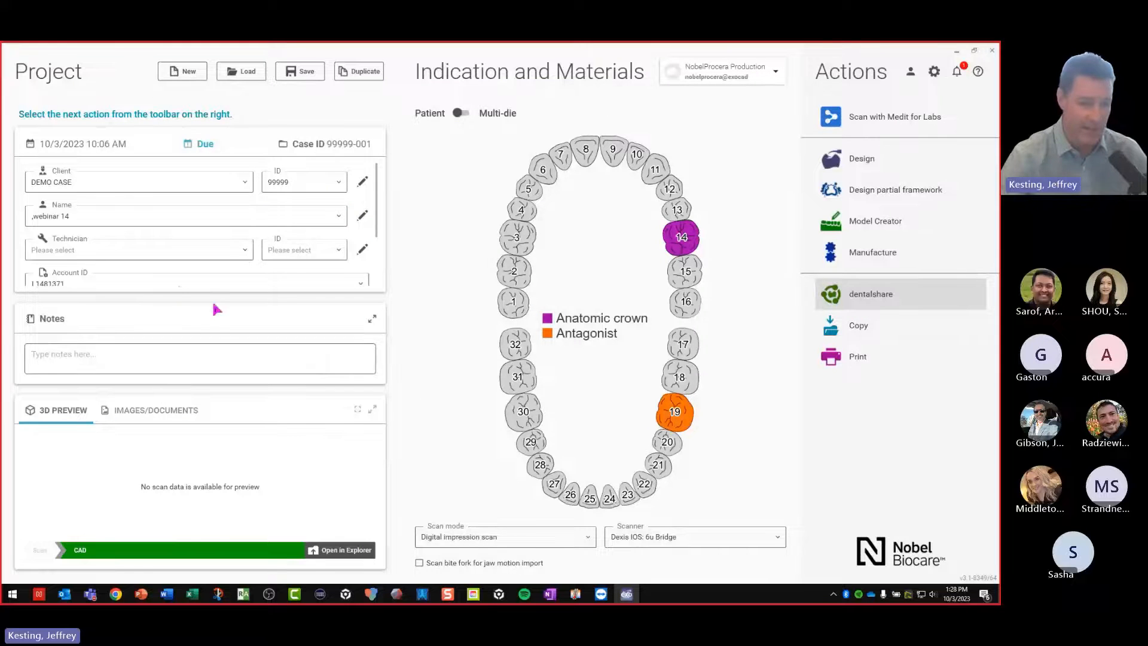
Check the Account ID field in the project details
scroll(133, 254, "down", 1)
left_click(93, 233)
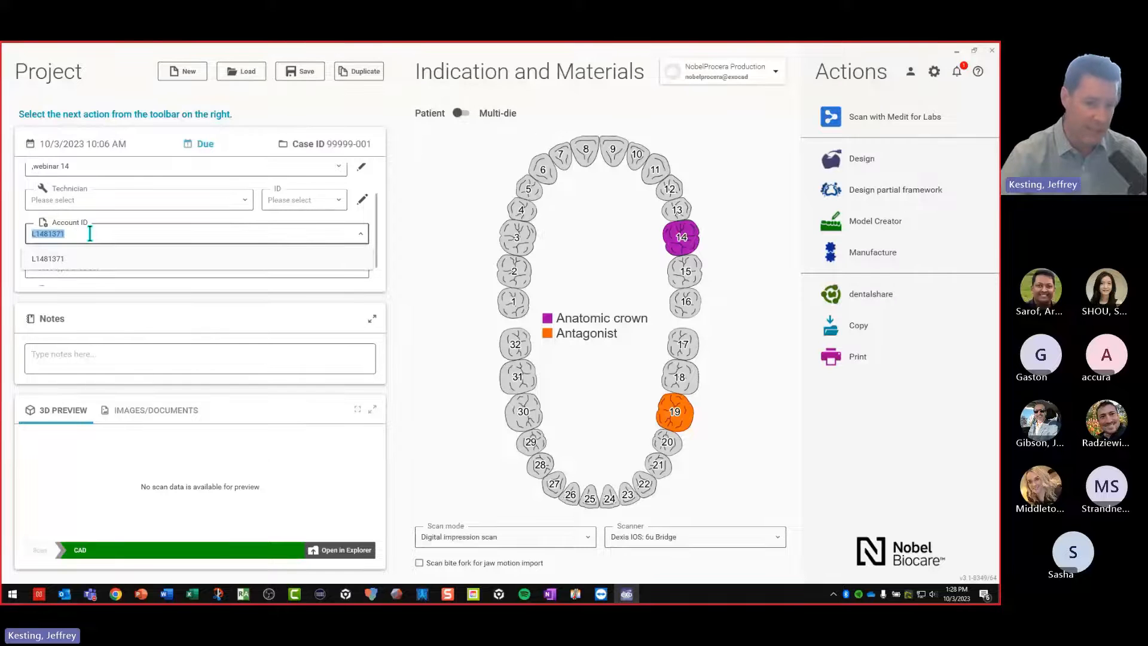
left_click(85, 233)
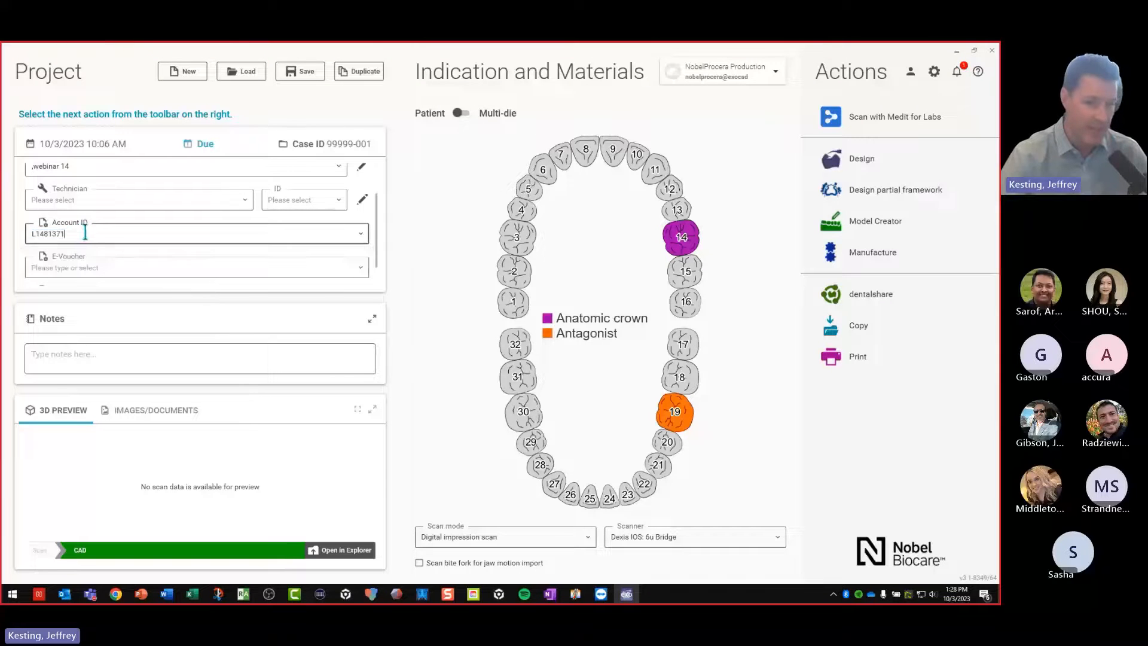
left_click_drag(82, 234, 30, 236)
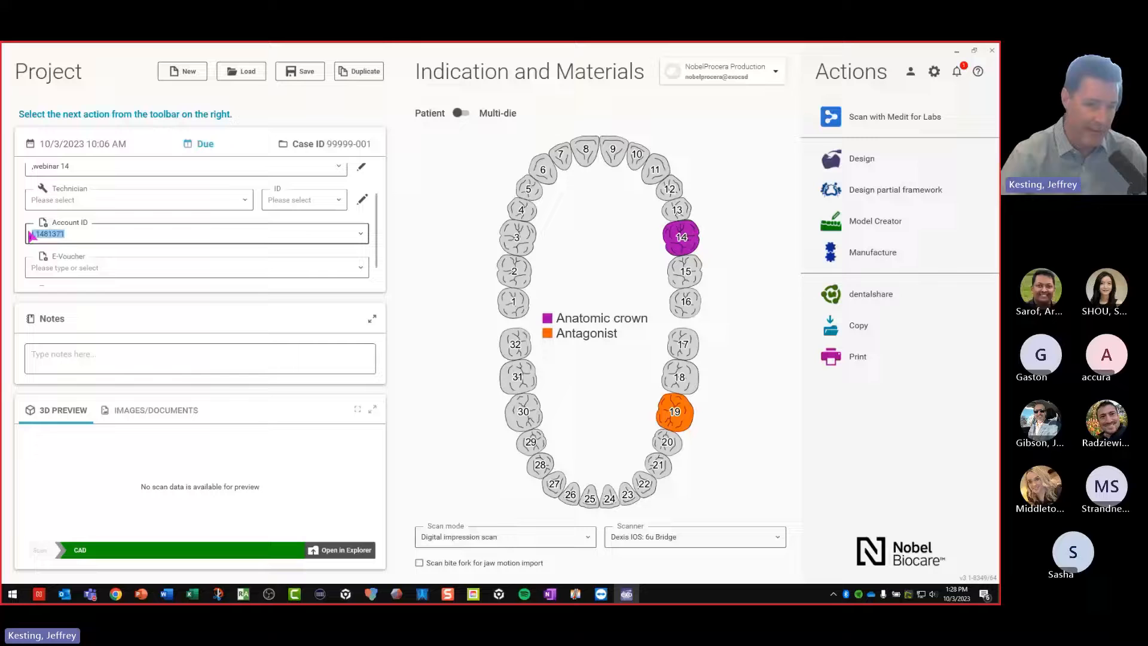
left_click(82, 235)
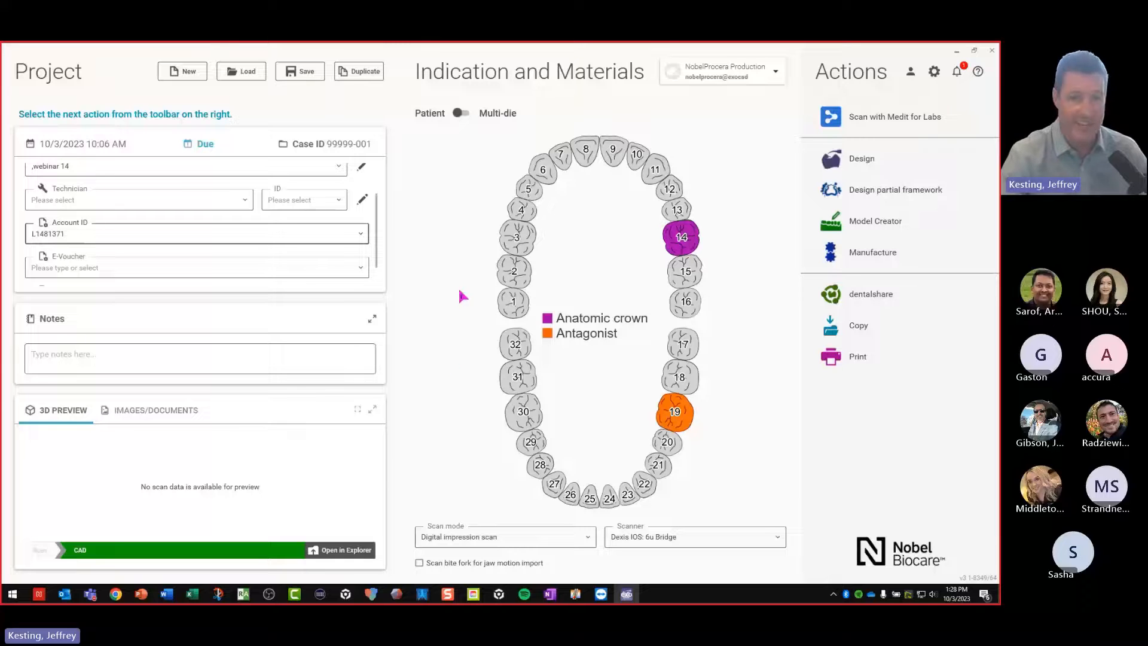
Load the "webinar full arch" project and open its saved scene file for design
left_click(261, 76)
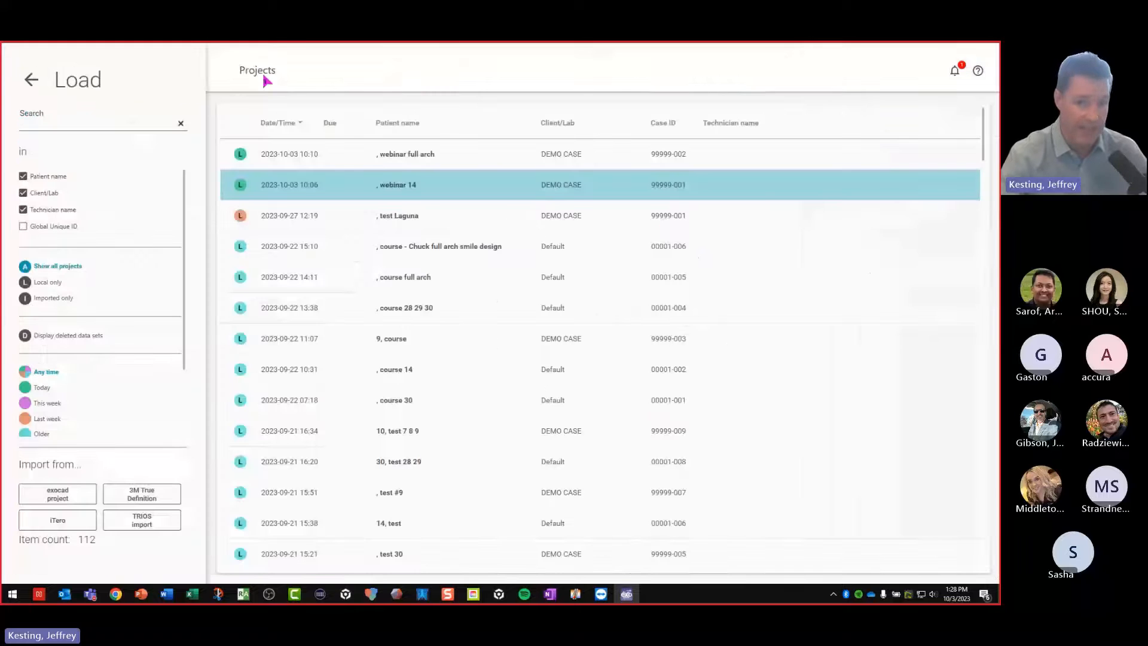
left_click(403, 157)
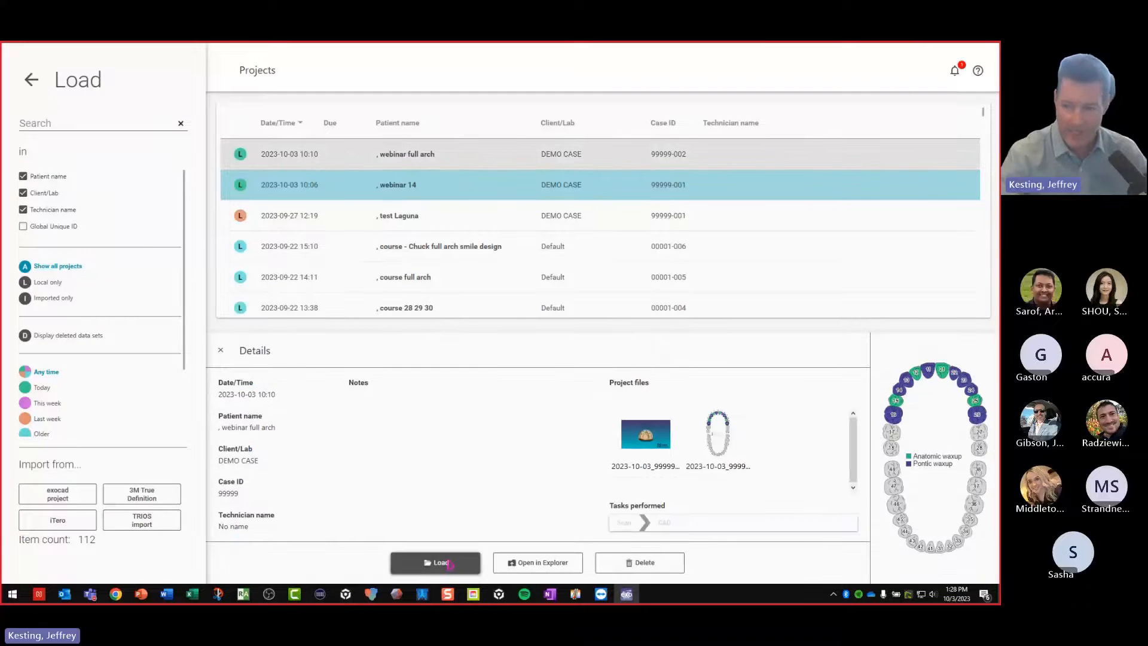
left_click(443, 562)
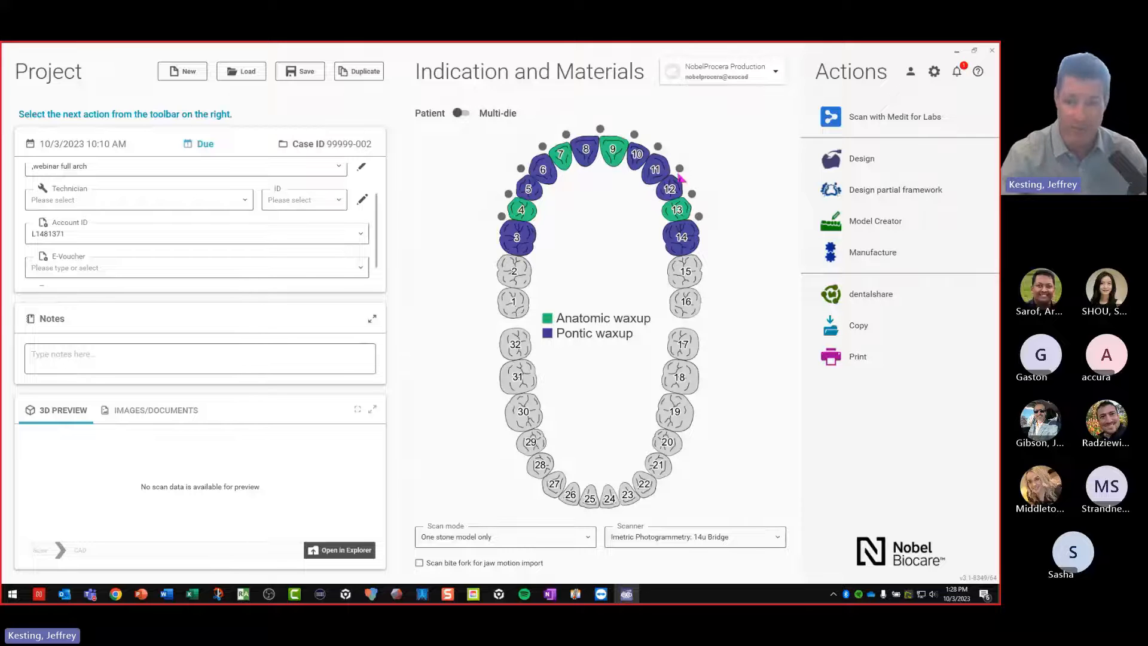
left_click(848, 159)
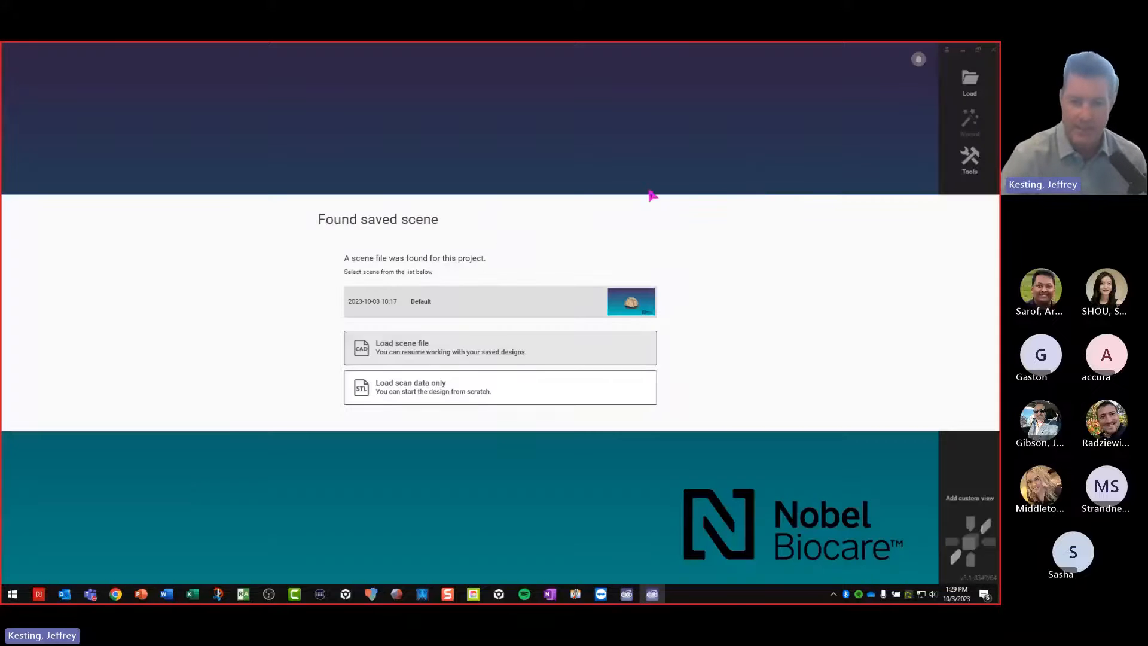
left_click(464, 344)
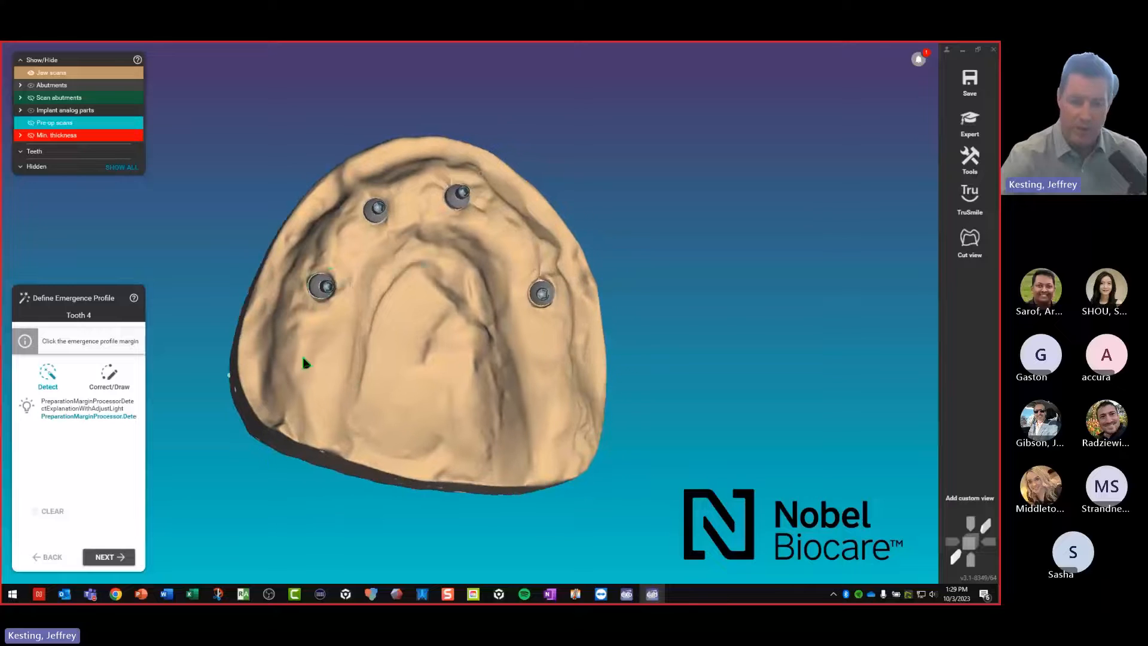
Inspect the upper model and skip the emergence profile margins for teeth 4, 7, 9 and 13 to reach tooth placement
right_click_drag(301, 366, 392, 364)
scroll(352, 363, "up", 3)
scroll(335, 379, "down", 3)
scroll(336, 378, "up", 3)
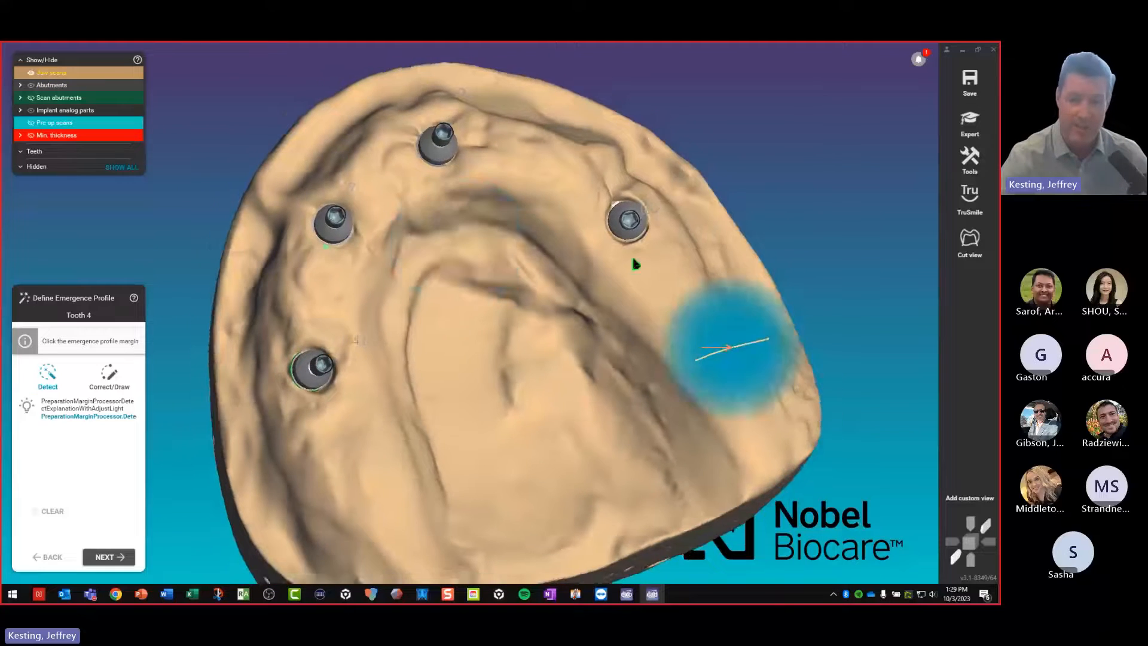
right_click_drag(635, 263, 423, 230)
left_click(126, 558)
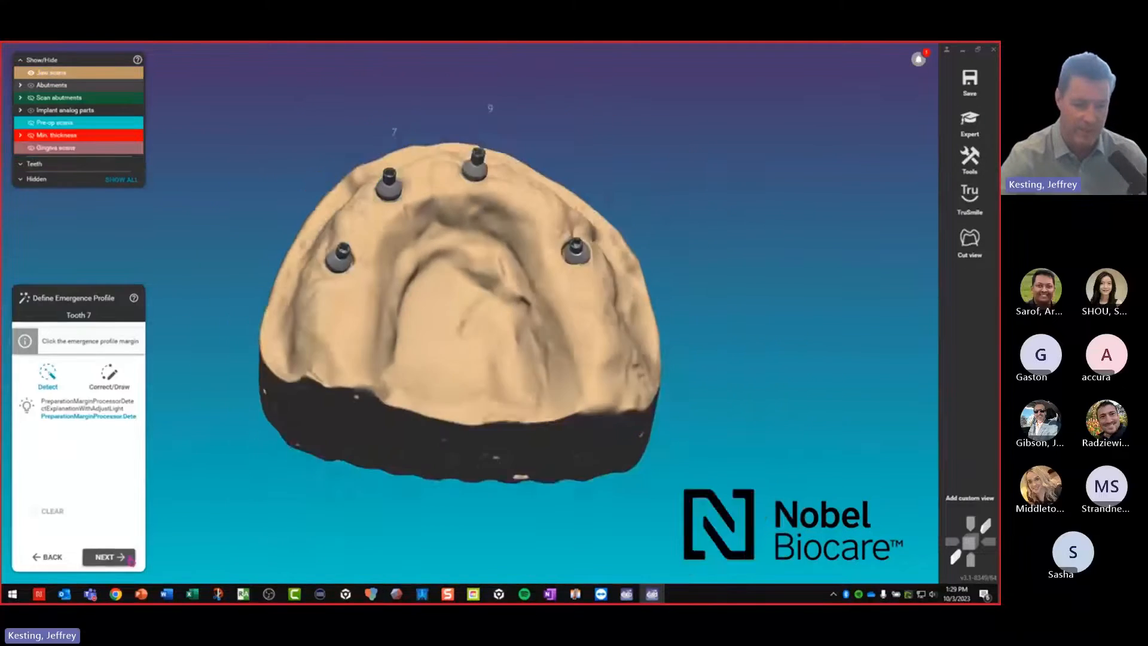
left_click(127, 558)
left_click(127, 558)
left_click(127, 558)
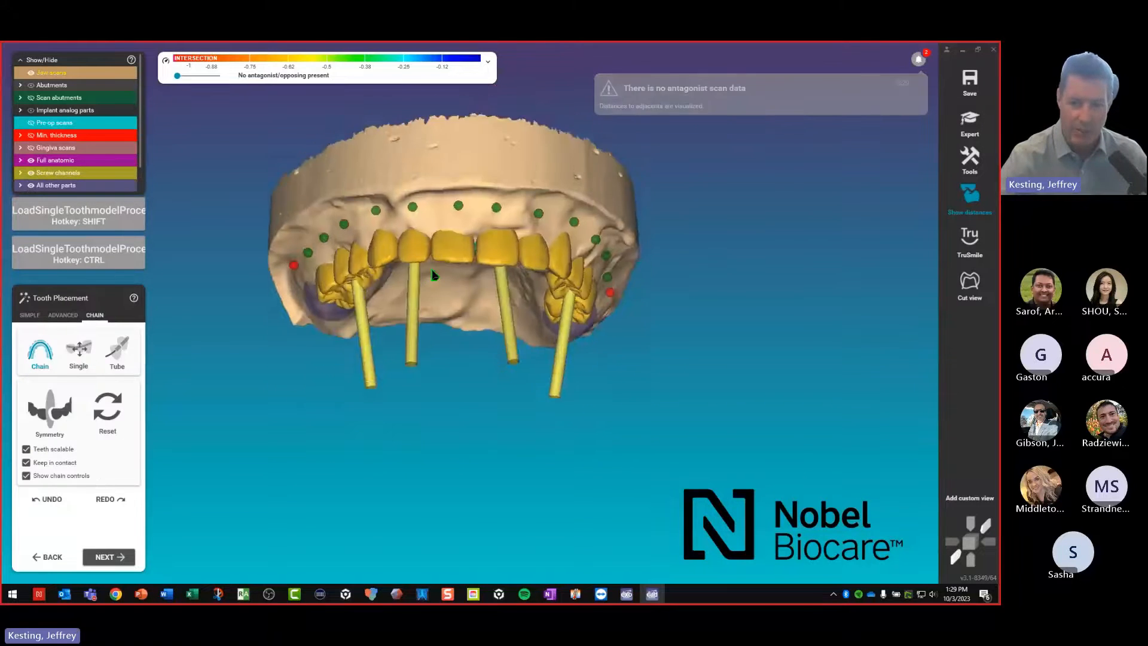
Show the pre-op scans and compare the library teeth with them around the arch
left_click(31, 122)
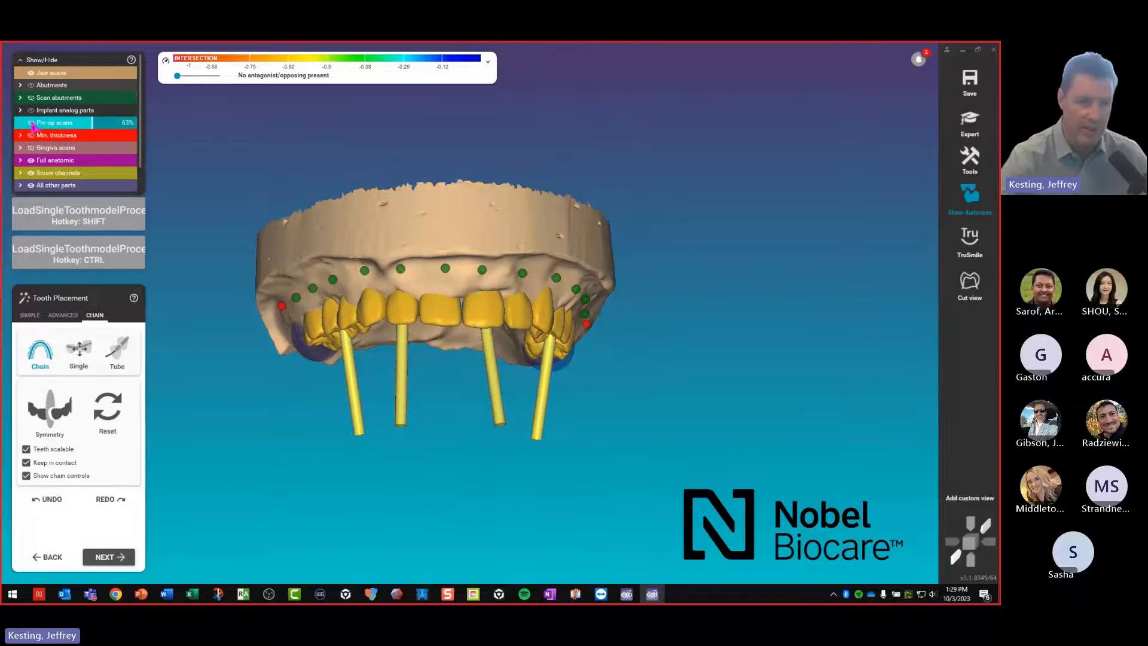
right_click_drag(419, 440, 446, 364)
scroll(422, 389, "down", 3)
scroll(431, 383, "up", 3)
right_click_drag(468, 318, 462, 318)
right_click_drag(364, 295, 373, 305)
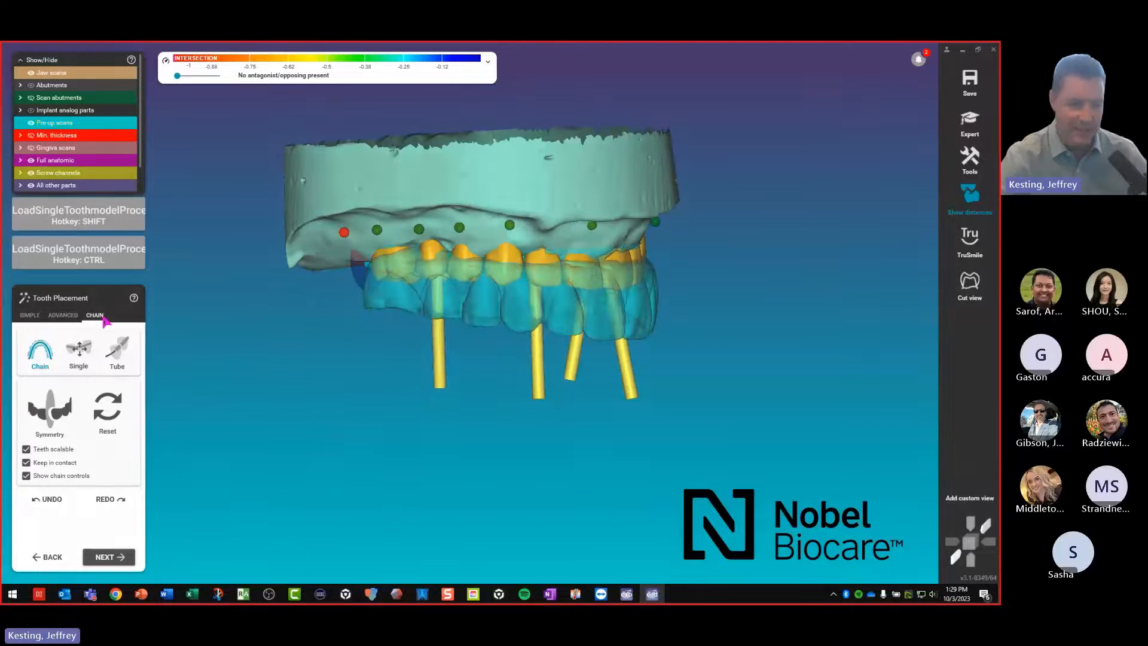
Move all library teeth simultaneously in all directions to line up with the pre-op scan, checking from the front and occlusal sides
left_click(28, 316)
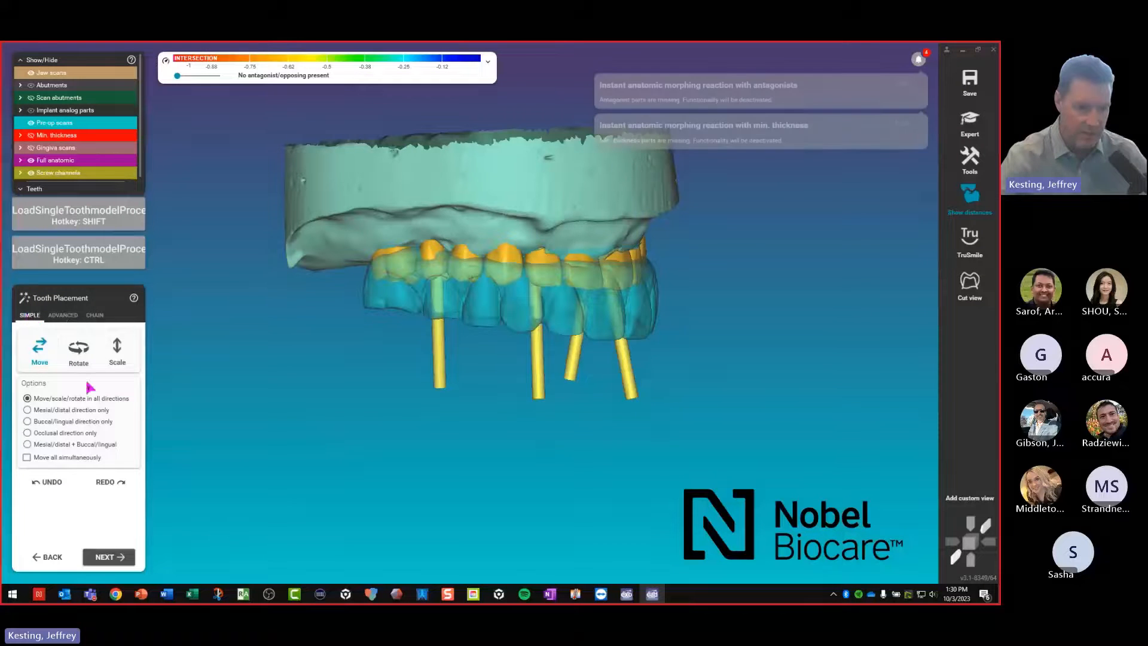
scroll(383, 341, "down", 1)
left_click(59, 315)
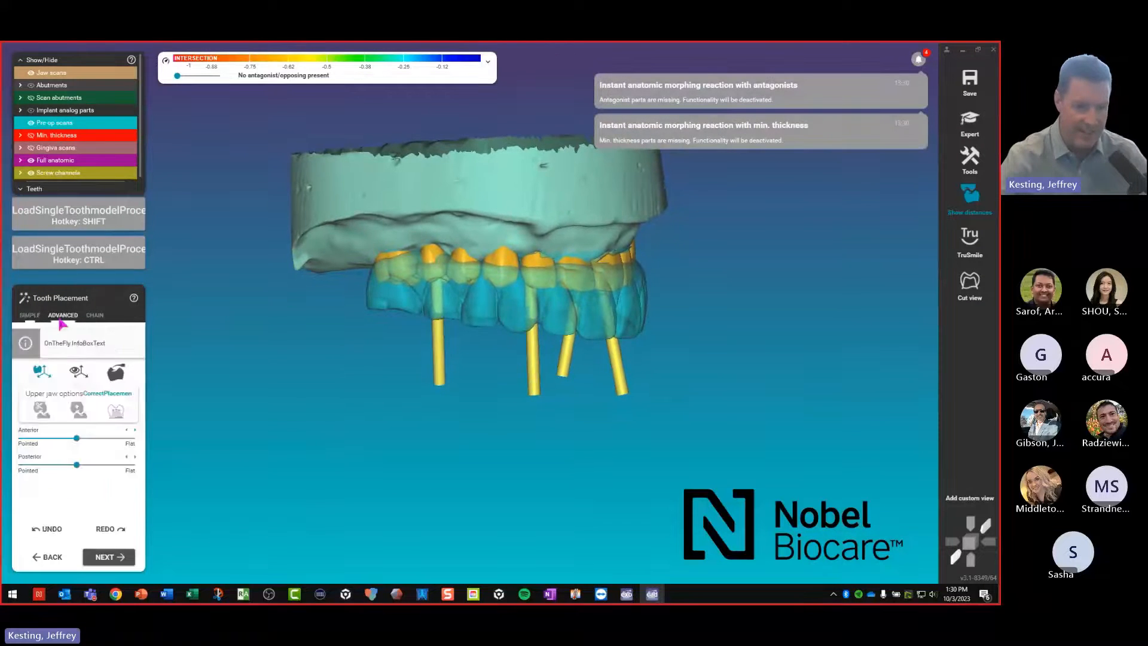
left_click(29, 315)
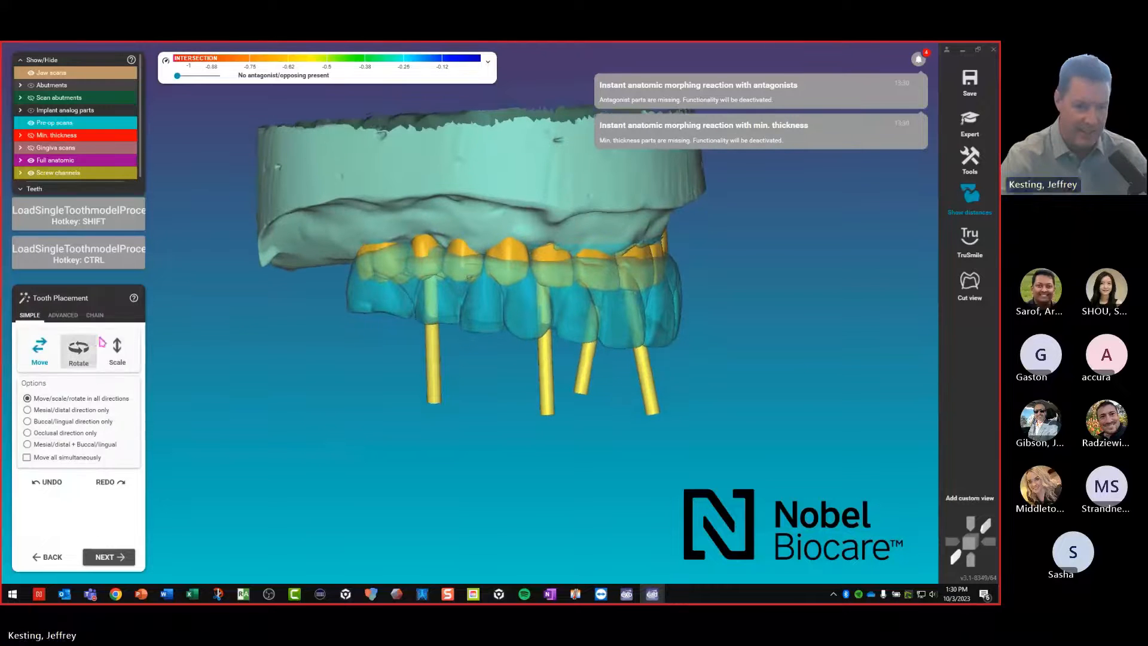
left_click(27, 457)
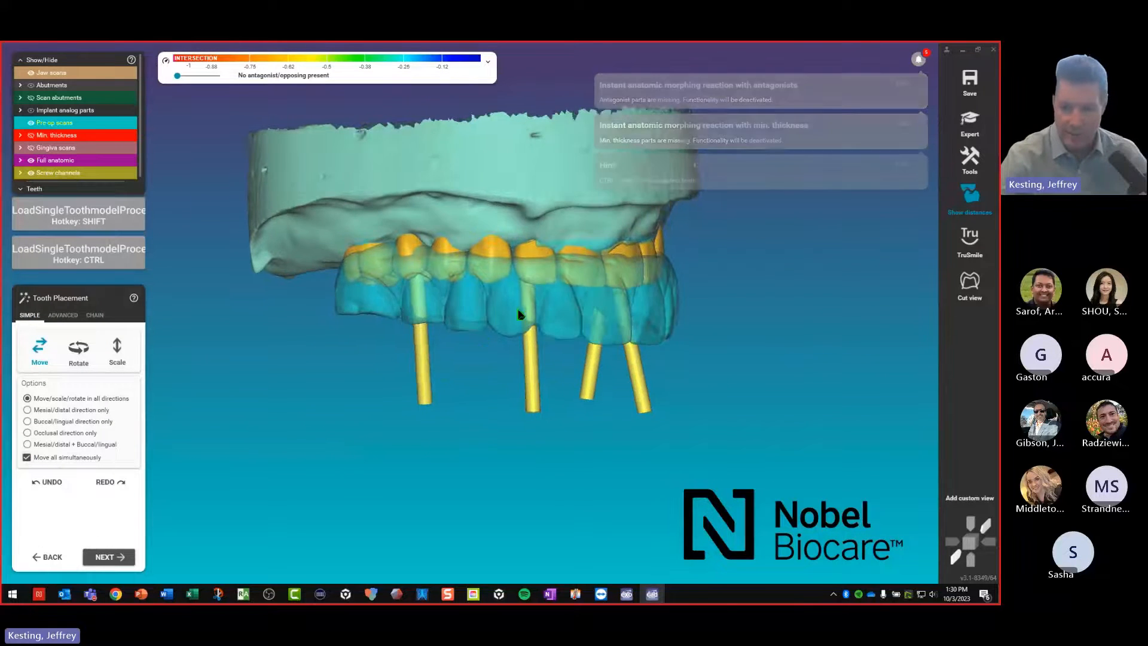
left_click_drag(559, 277, 573, 314)
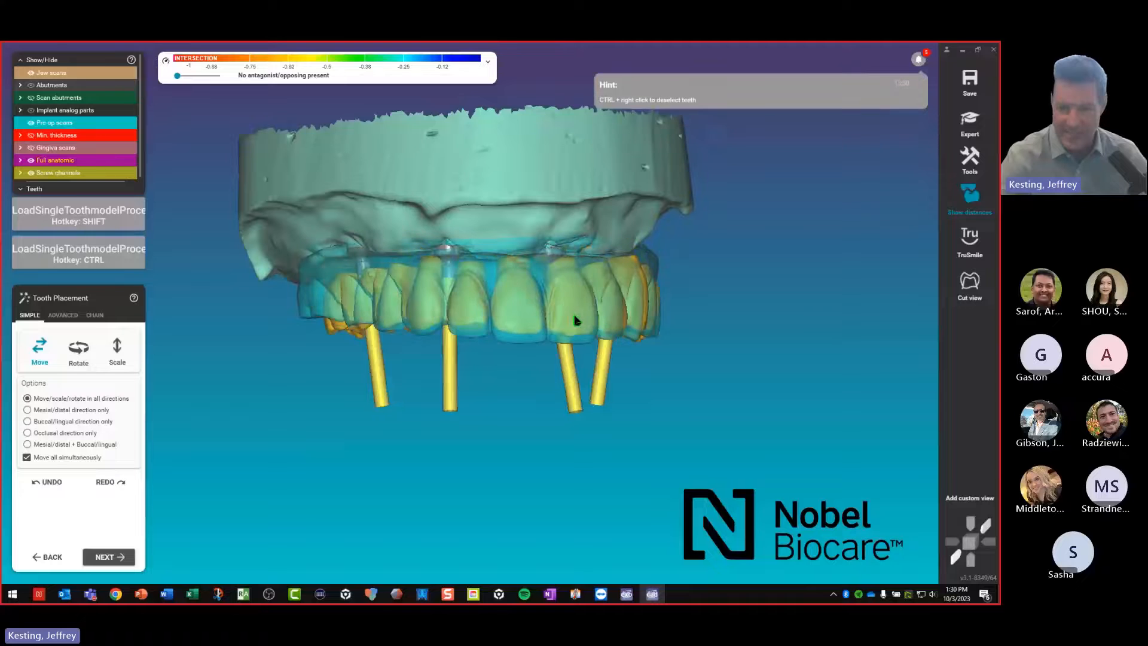
right_click_drag(553, 442, 460, 347)
left_click_drag(460, 347, 452, 341)
scroll(444, 338, "down", 3)
middle_click_drag(445, 339, 447, 128)
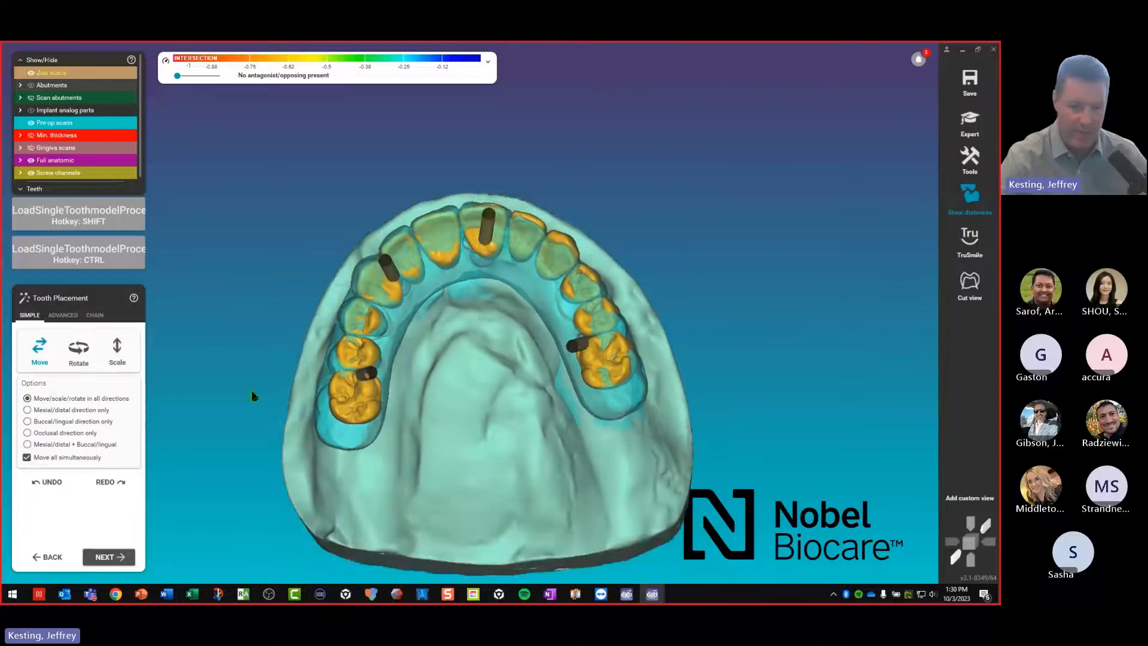
Turn off simultaneous movement and reposition individual posterior teeth on both sides over the pre-op scan in the occlusal view
left_click(27, 459)
right_click_drag(352, 306, 376, 325)
left_click_drag(376, 325, 369, 339)
left_click_drag(379, 271, 373, 283)
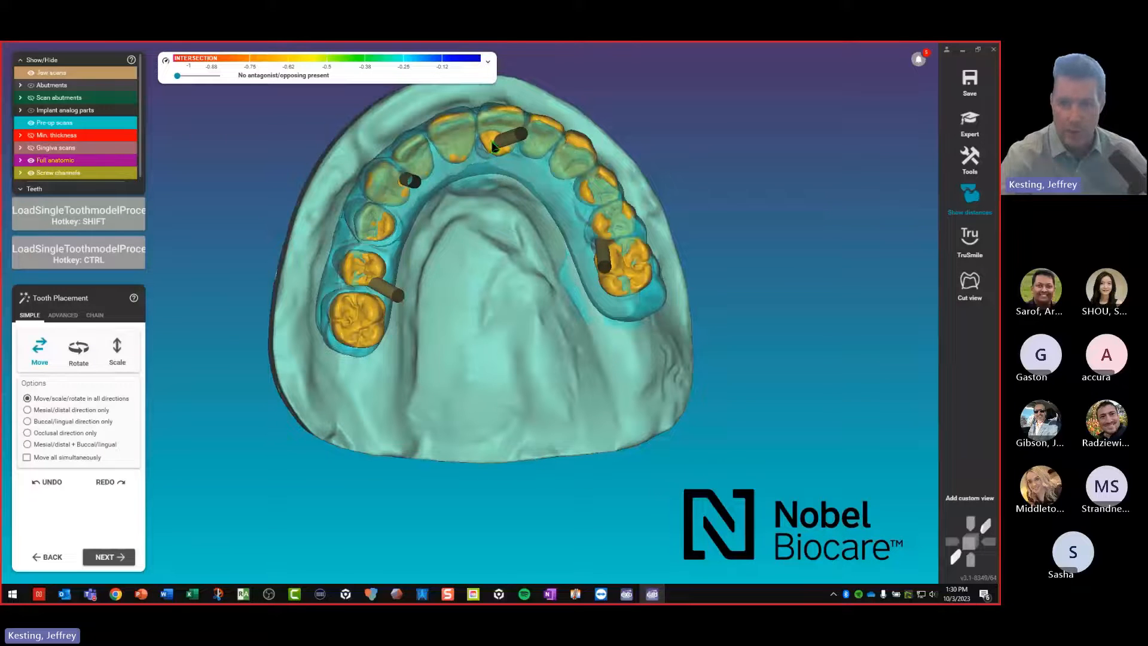
left_click_drag(497, 154, 494, 145, "ctrl")
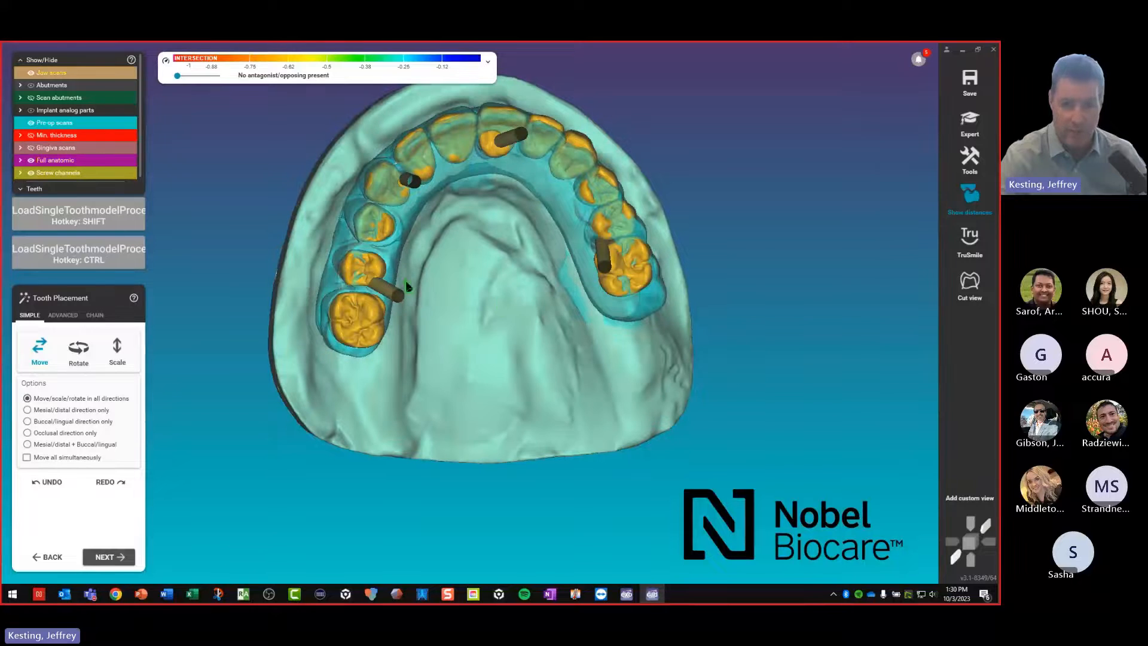
left_click_drag(626, 276, 635, 298)
left_click_drag(624, 228, 629, 235)
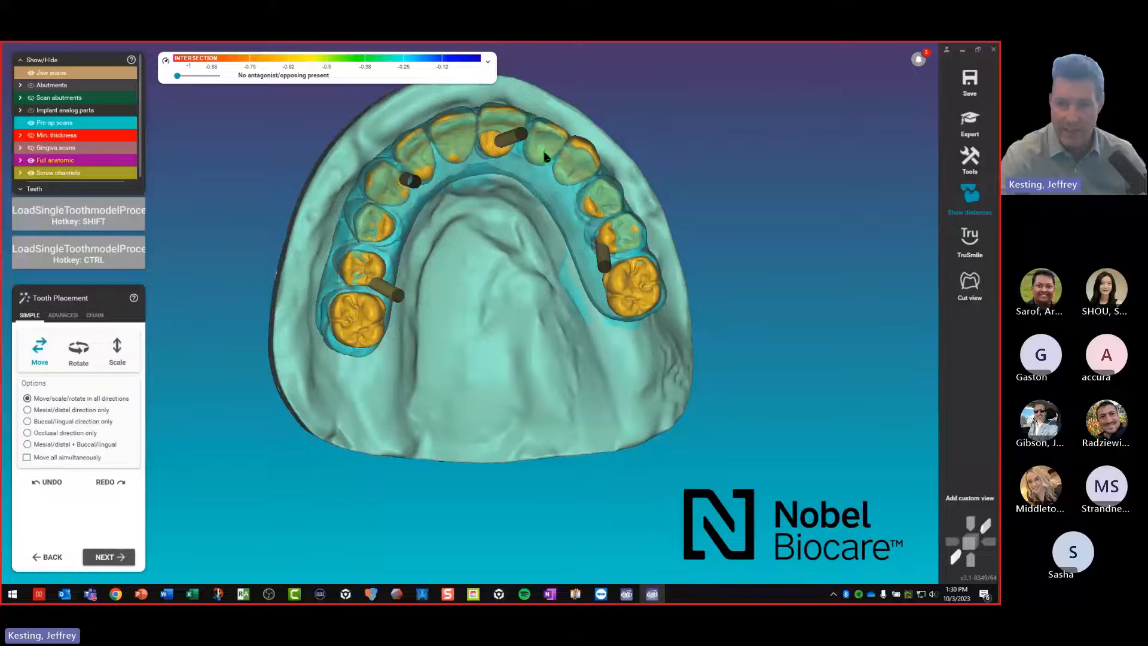
Move the molar, premolars and neighbouring front teeth on the patient's right side to match the pre-op scan from the buccal side
right_click_drag(530, 192, 514, 278)
scroll(482, 322, "up", 3)
right_click_drag(382, 302, 423, 281)
left_click_drag(428, 263, 428, 247)
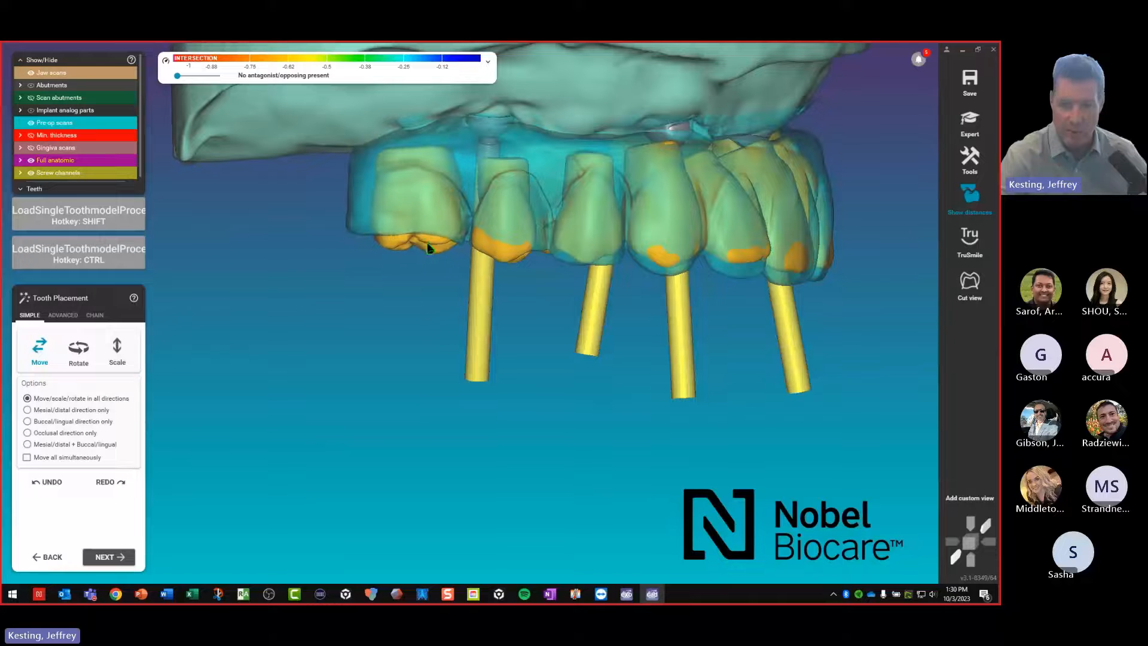
left_click_drag(497, 259, 521, 235)
left_click_drag(455, 222, 462, 232, "shift")
left_click_drag(617, 243, 676, 266, "shift")
left_click_drag(750, 255, 790, 256, "ctrl")
Shift the upper front teeth individually toward the facial surface of the pre-op scan
right_click_drag(800, 279, 507, 259)
right_click_drag(507, 271, 489, 216)
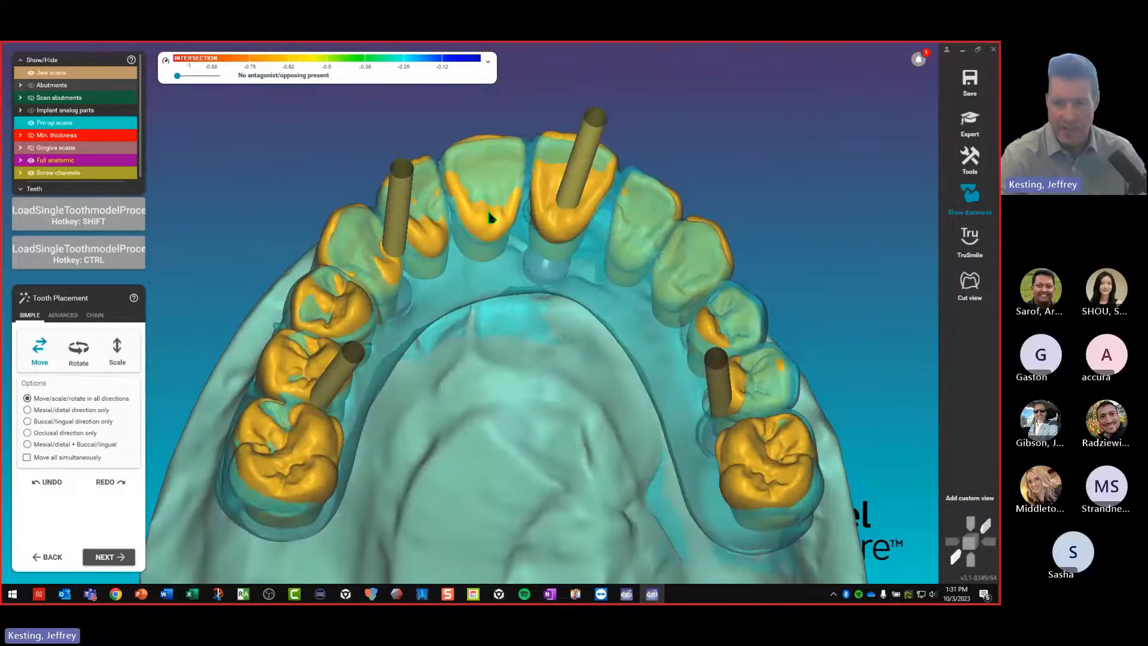
right_click_drag(559, 212, 503, 385)
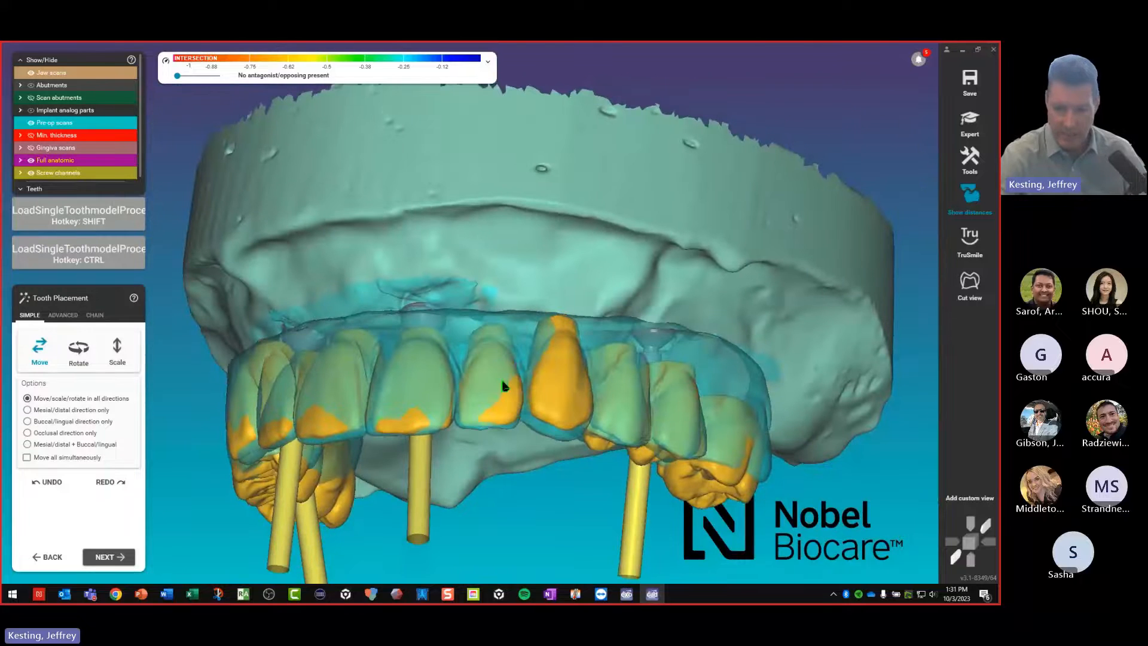
key("shift")
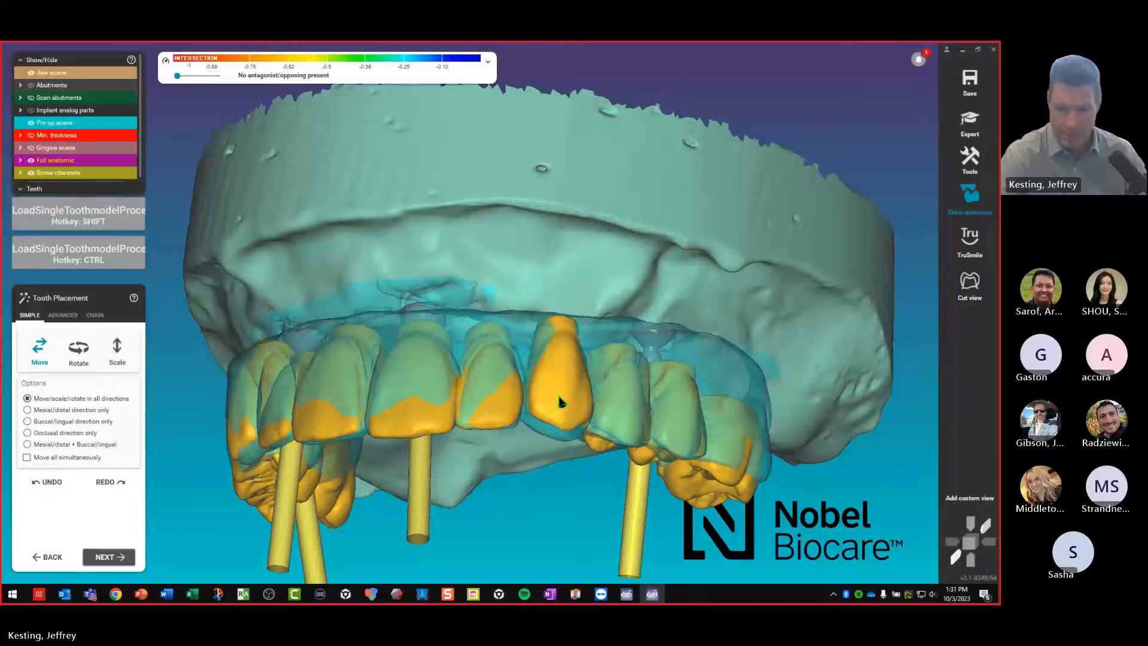
Adjust the premolars on the patient's left side to fit the pre-op scan and check the arch
right_click_drag(569, 390, 511, 264)
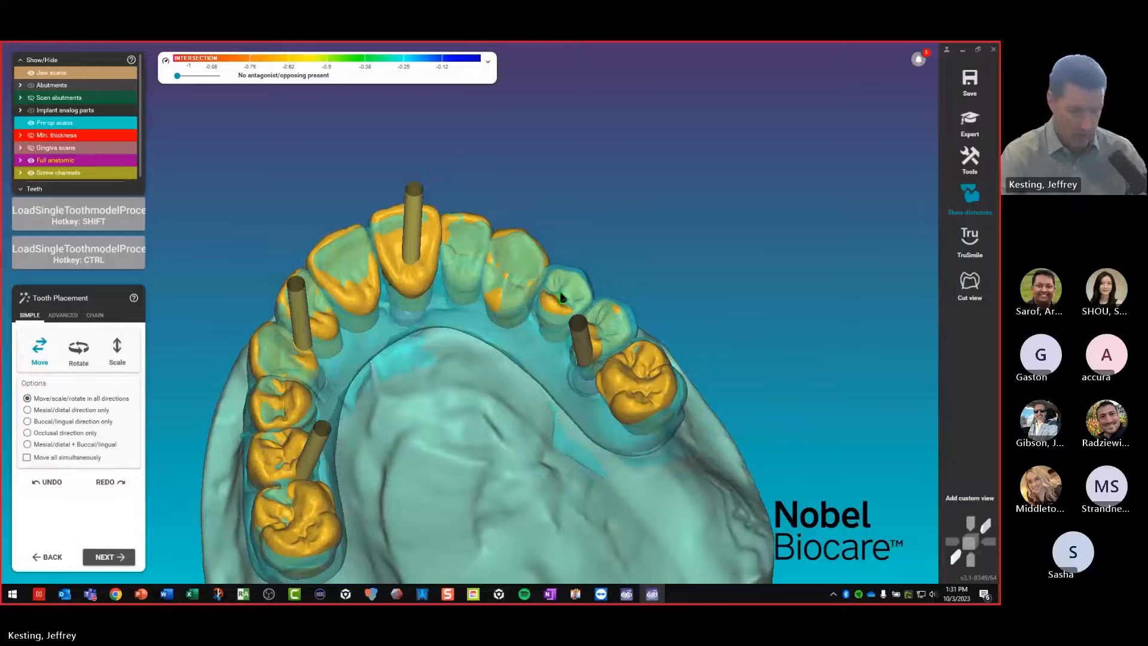
key("shift")
left_click(615, 328, "shift")
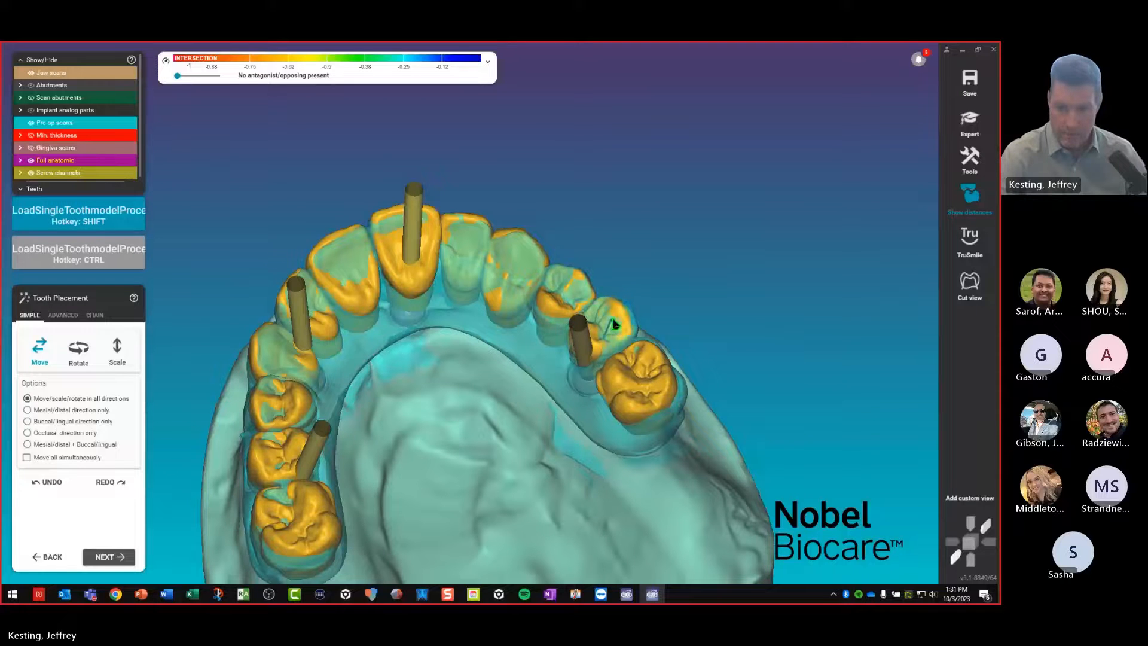
left_click(621, 363, "shift")
right_click_drag(648, 380, 529, 326)
right_click_drag(571, 371, 237, 497)
Proceed to the abutment bottoms stage, hide the pre-op scans and check the screw channels around the arch
left_click(110, 557)
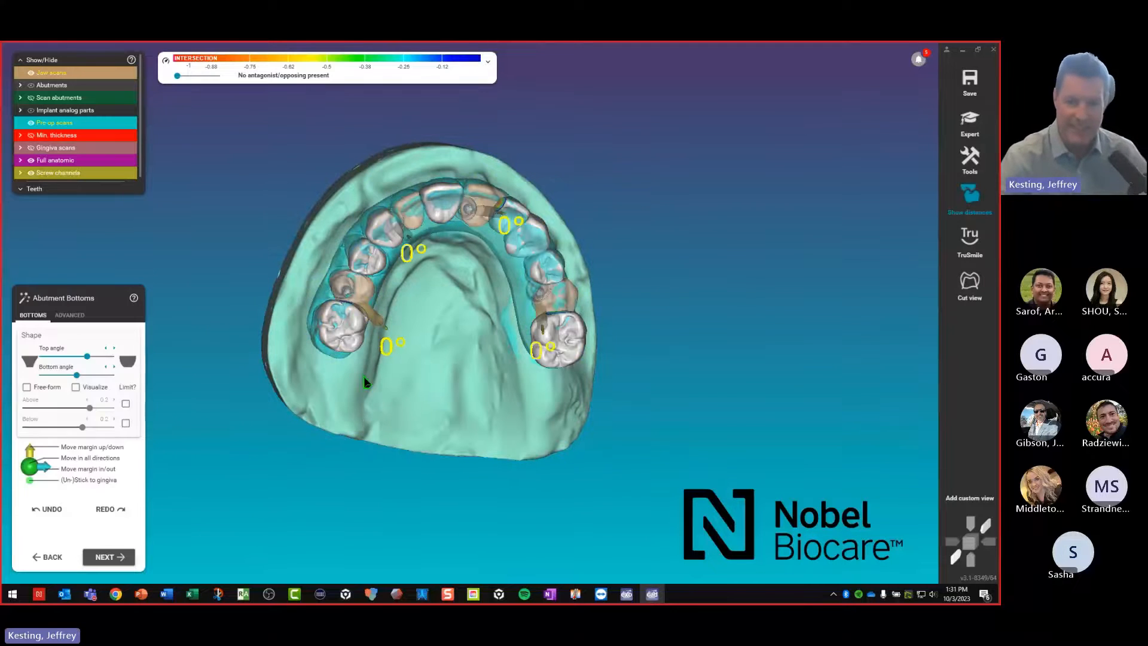
scroll(364, 377, "up", 3)
left_click(82, 123)
right_click_drag(190, 254, 200, 281)
scroll(346, 336, "up", 2)
right_click_drag(347, 341, 346, 244)
scroll(442, 321, "down", 3)
right_click_drag(535, 298, 333, 340)
scroll(333, 339, "up", 4)
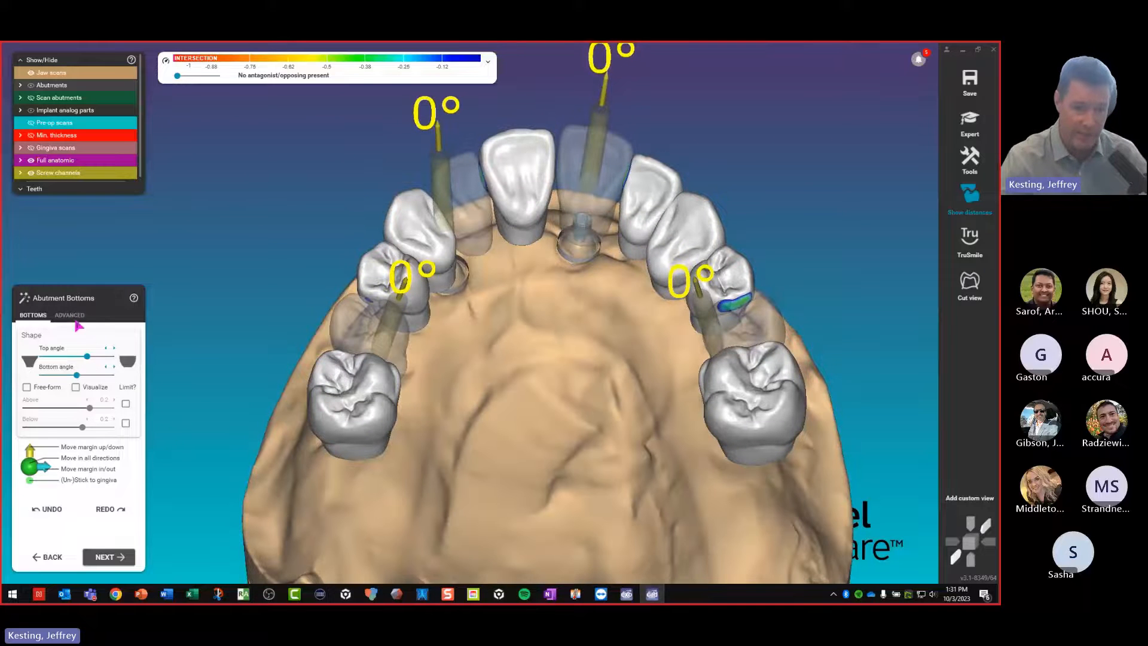
Set the angulated screw channels to Draggable and tilt the channel at tooth 4
left_click(70, 315)
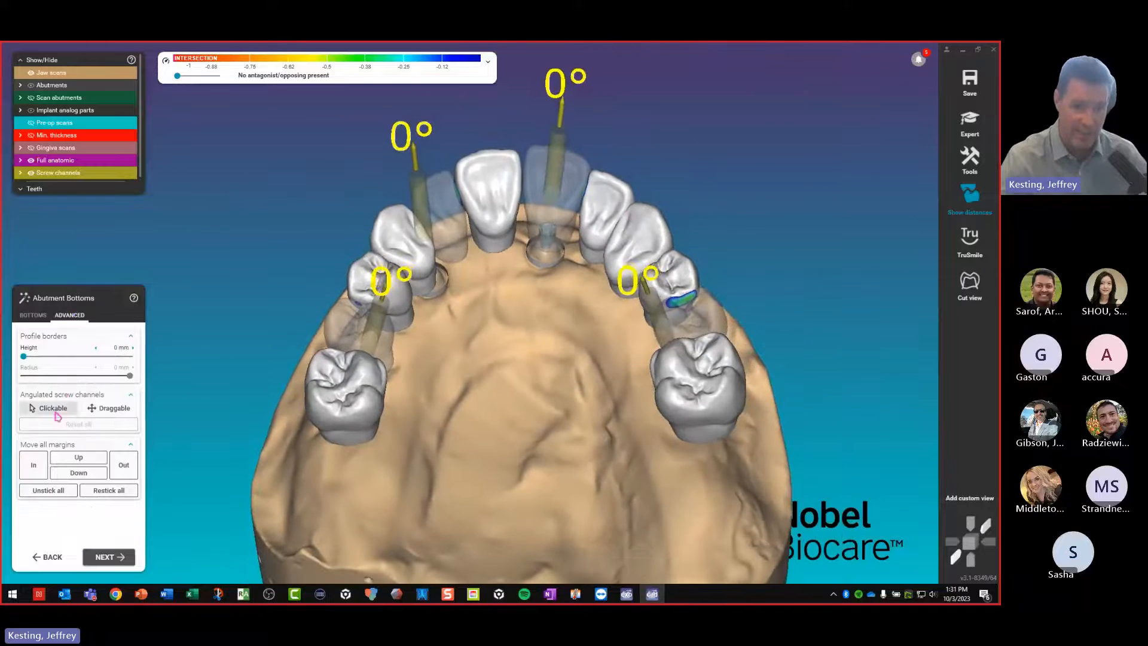
left_click(106, 408)
scroll(385, 339, "up", 3)
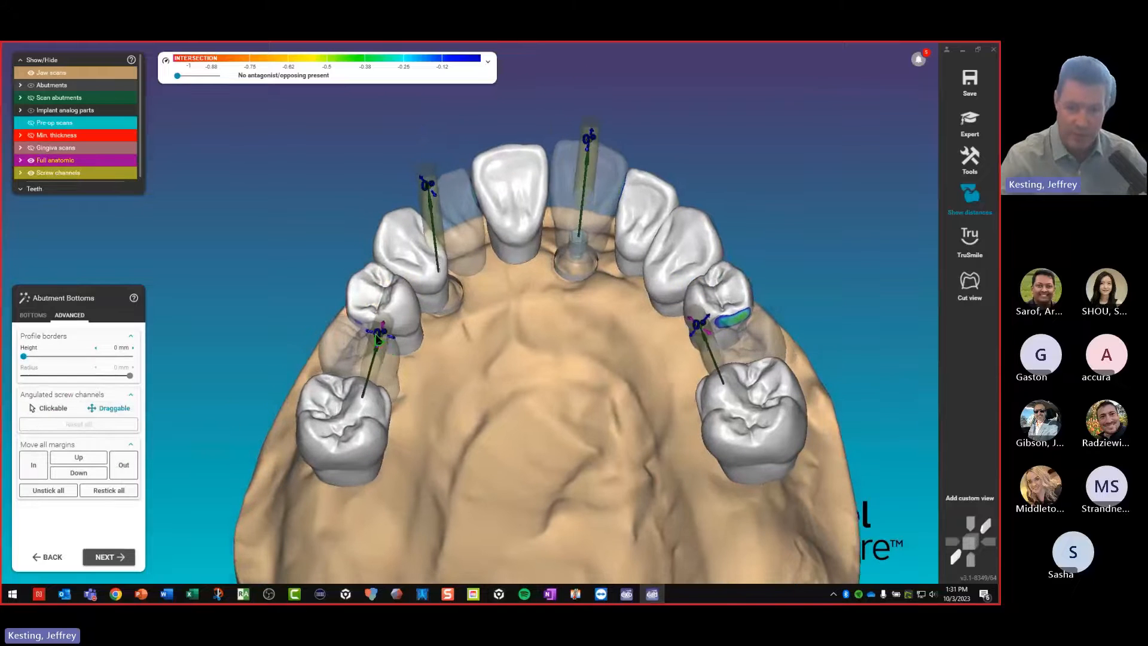
right_click_drag(372, 333, 386, 282)
left_click_drag(386, 283, 424, 261)
Tilt the angulated screw channel on the patient's left side at tooth 13
right_click_drag(423, 263, 646, 283)
mouse_move(645, 238)
left_mouse_down()
mouse_move(651, 251)
mouse_move(642, 237)
left_mouse_up()
scroll(660, 269, "down", 3)
right_click_drag(660, 269, 632, 318)
scroll(632, 318, "up", 1)
scroll(631, 316, "up", 1)
left_click_drag(632, 307, 612, 316)
right_click_drag(617, 322, 568, 329)
Refine the angulated screw channel at tooth 9 from the occlusal side and proceed to free-forming
scroll(627, 342, "down", 3)
scroll(568, 382, "up", 3)
left_click_drag(526, 232, 523, 227)
scroll(613, 295, "down", 3)
right_click_drag(603, 345, 581, 331)
right_click_drag(493, 326, 476, 320)
scroll(472, 311, "up", 1)
left_click_drag(407, 127, 403, 132)
right_click_drag(308, 326, 306, 315)
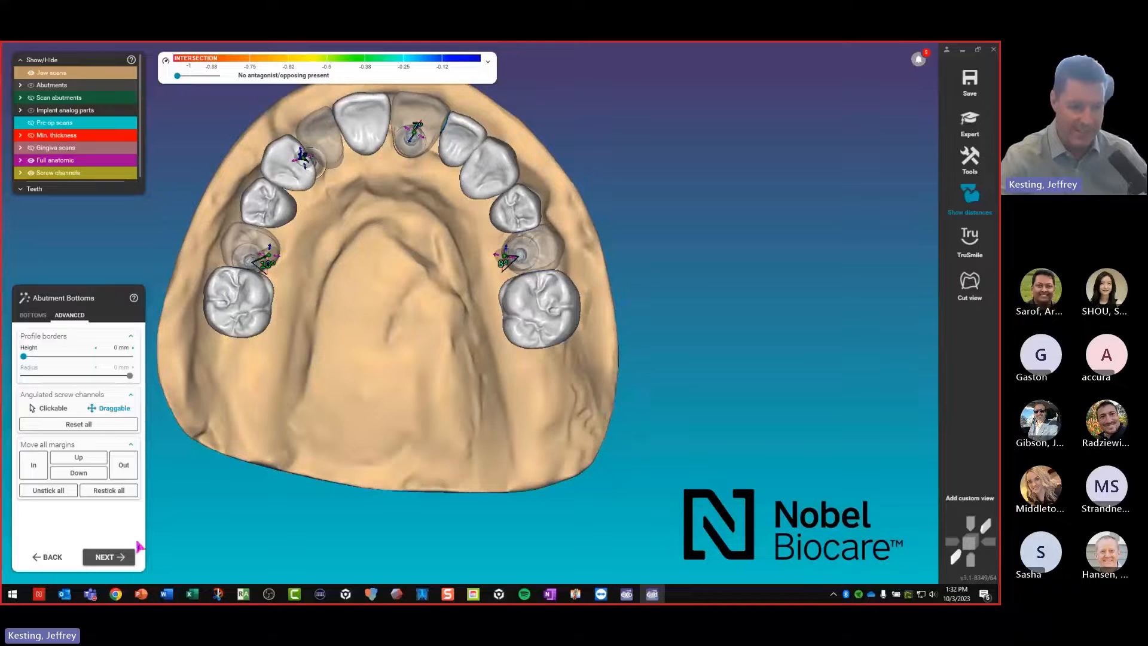
left_click(120, 563)
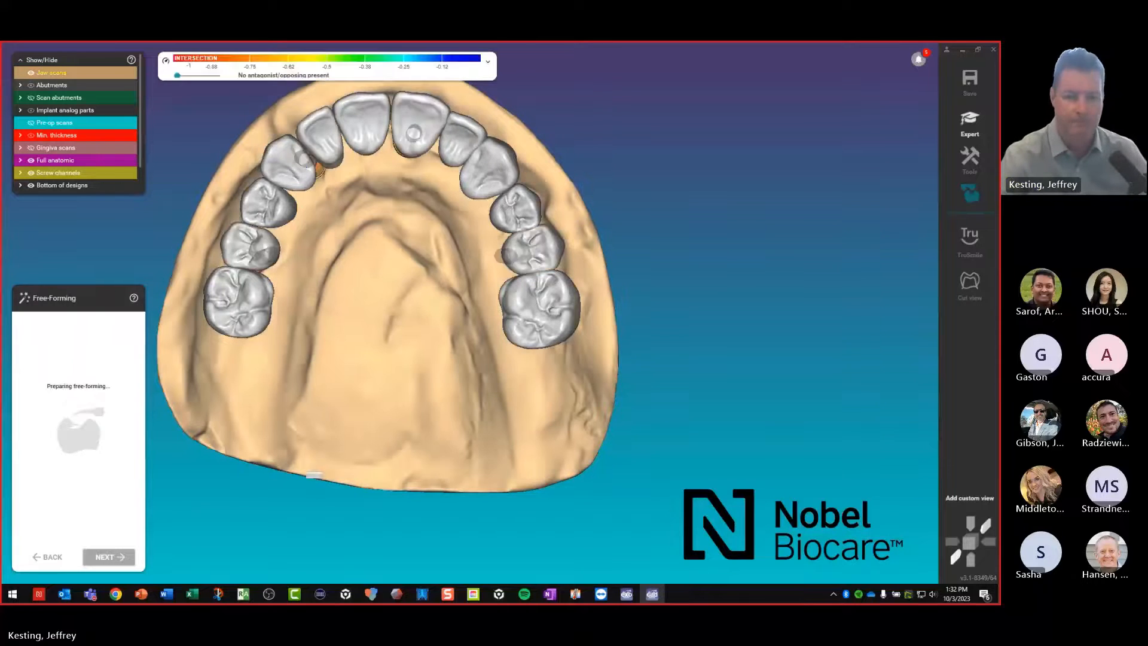
Review the full-arch teeth and the free-forming options, and select the Entire tooth anatomic preset
right_click_drag(374, 392, 28, 334)
scroll(370, 393, "down", 3)
left_click(27, 315)
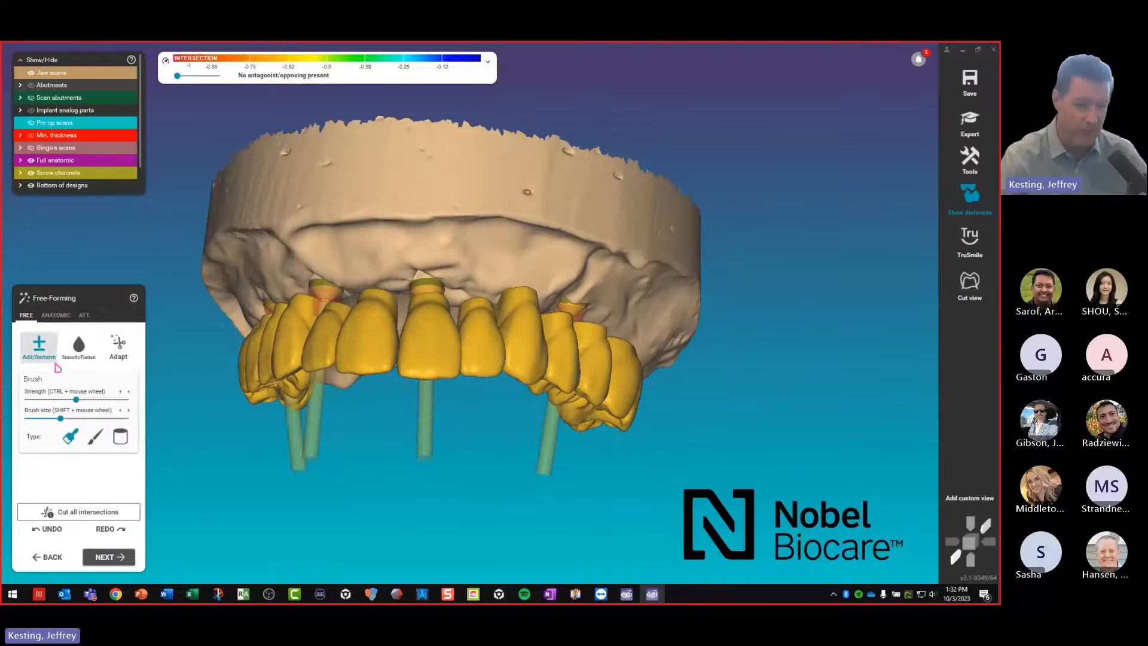
right_click_drag(230, 392, 359, 379)
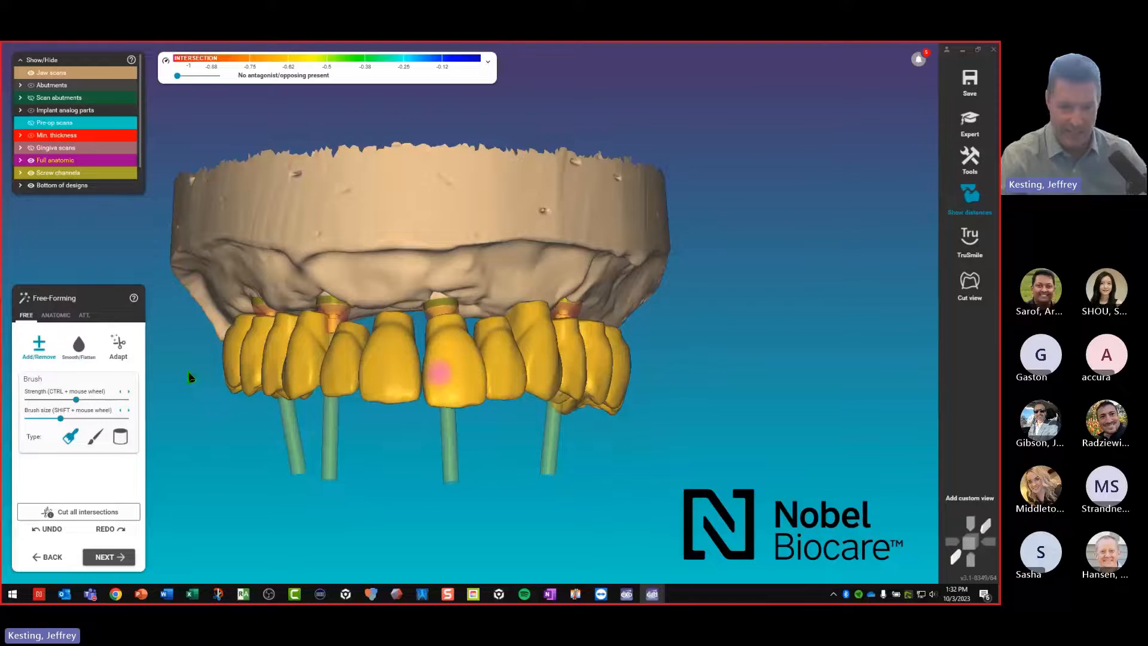
left_click(57, 318)
left_click(34, 319)
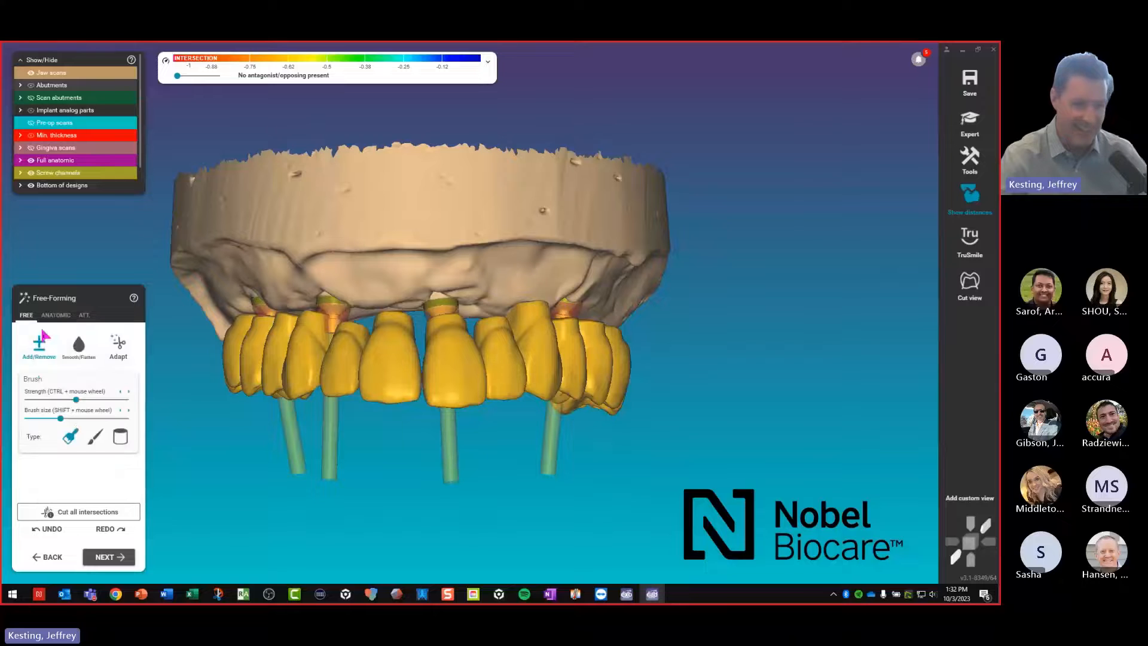
left_click(60, 318)
right_click_drag(322, 389, 427, 396)
left_click(65, 393)
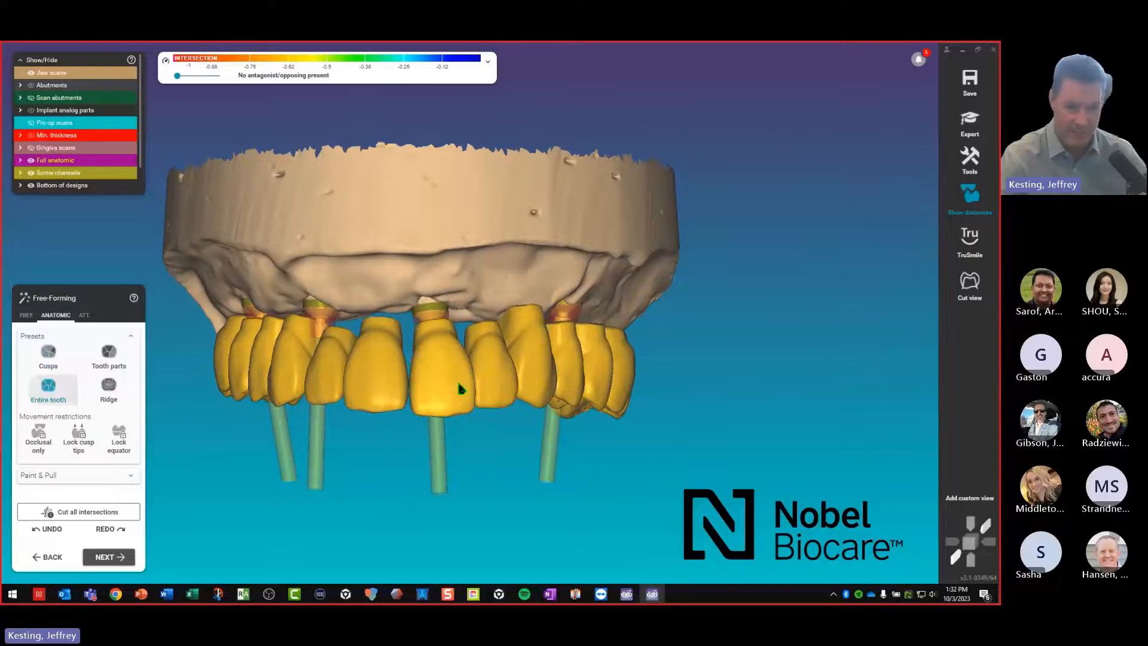
Turn on TruSmile rendering, open the Adjust Light tool and place its window beside the arch
right_click_drag(442, 390, 488, 339)
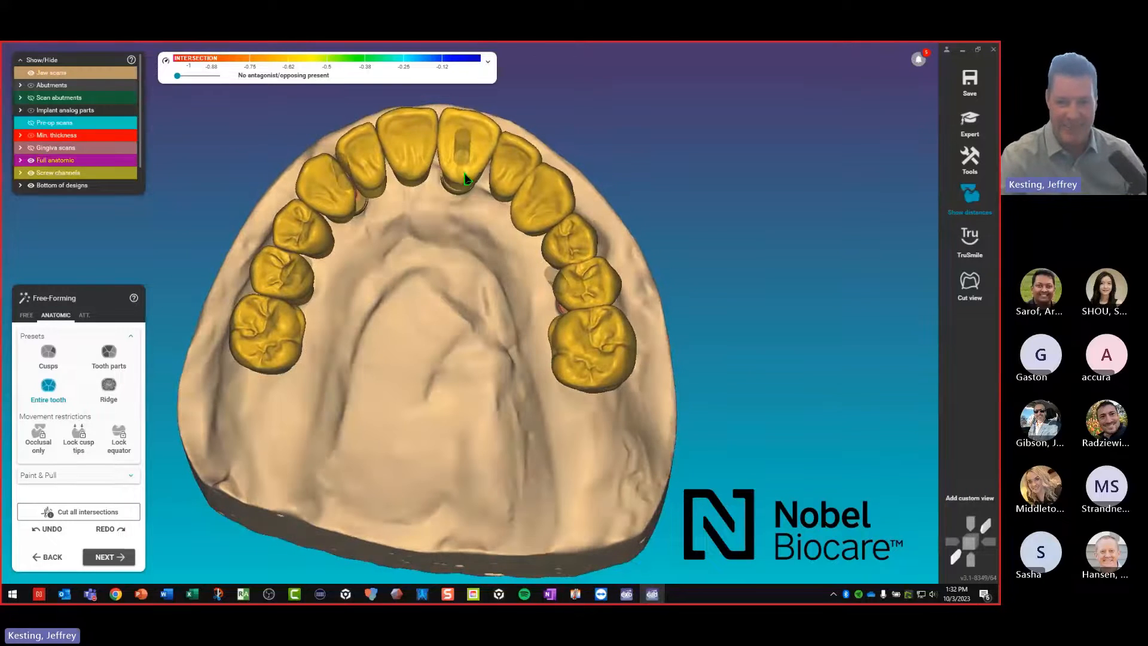
right_click_drag(354, 341, 992, 265)
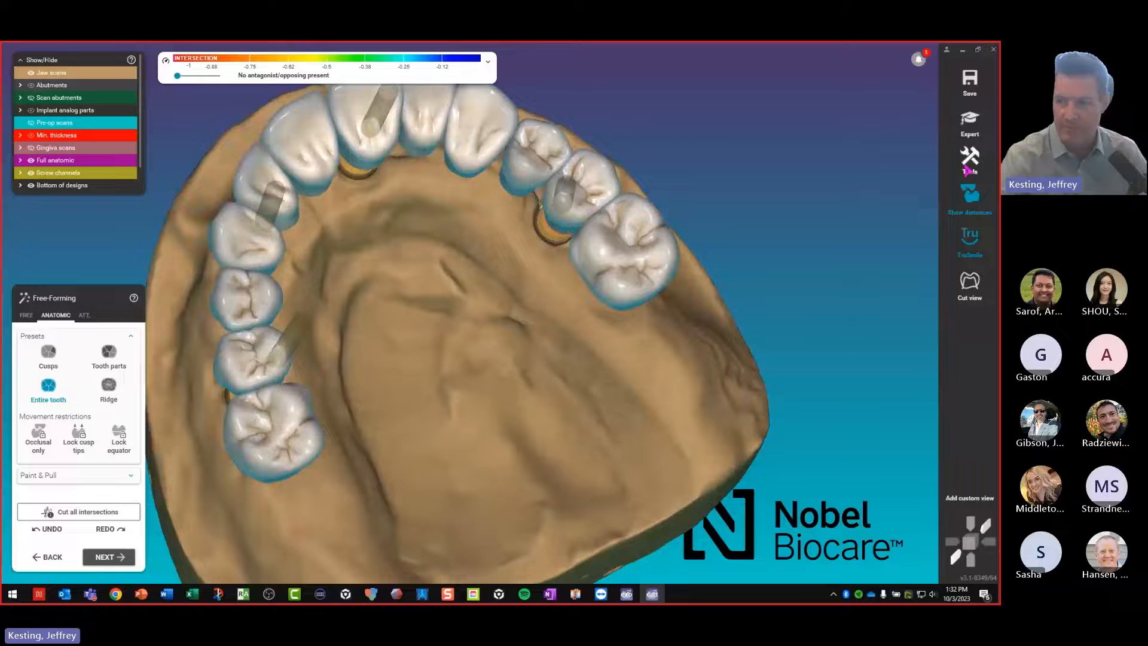
left_click(969, 157)
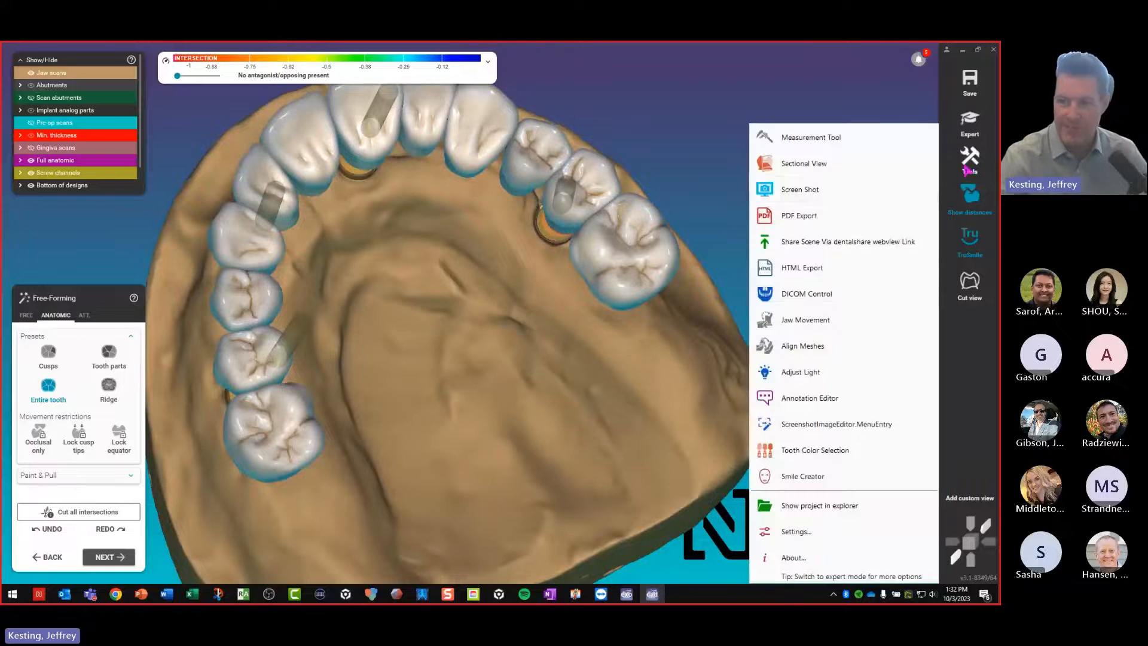
left_click(803, 370)
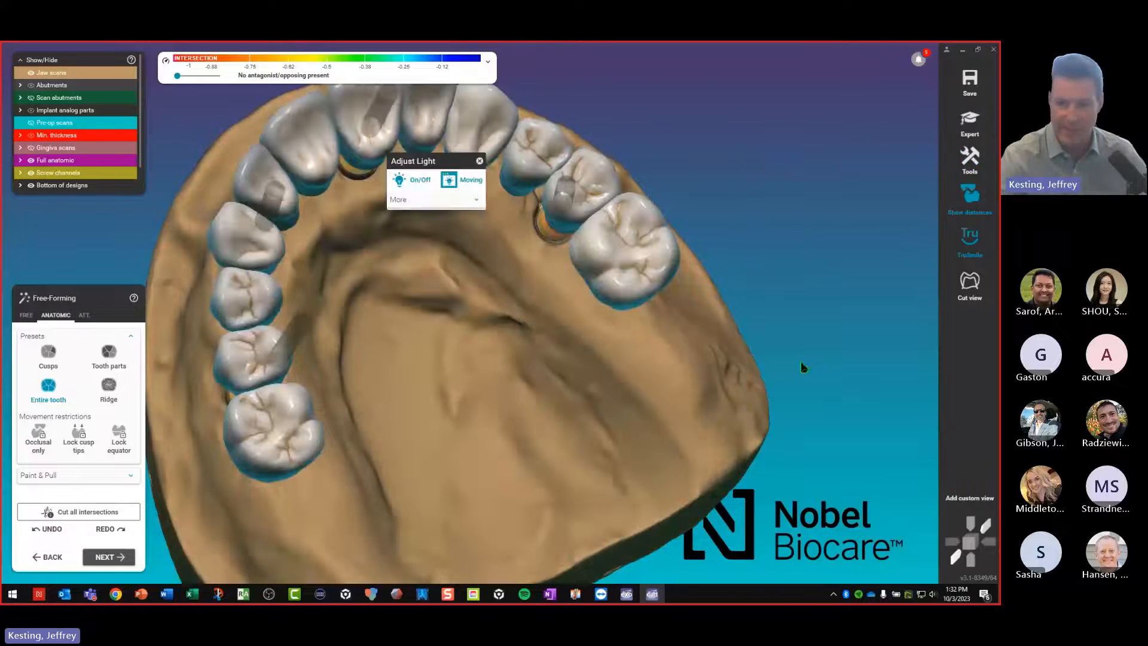
scroll(803, 368, "down", 5)
left_click_drag(461, 162, 721, 317)
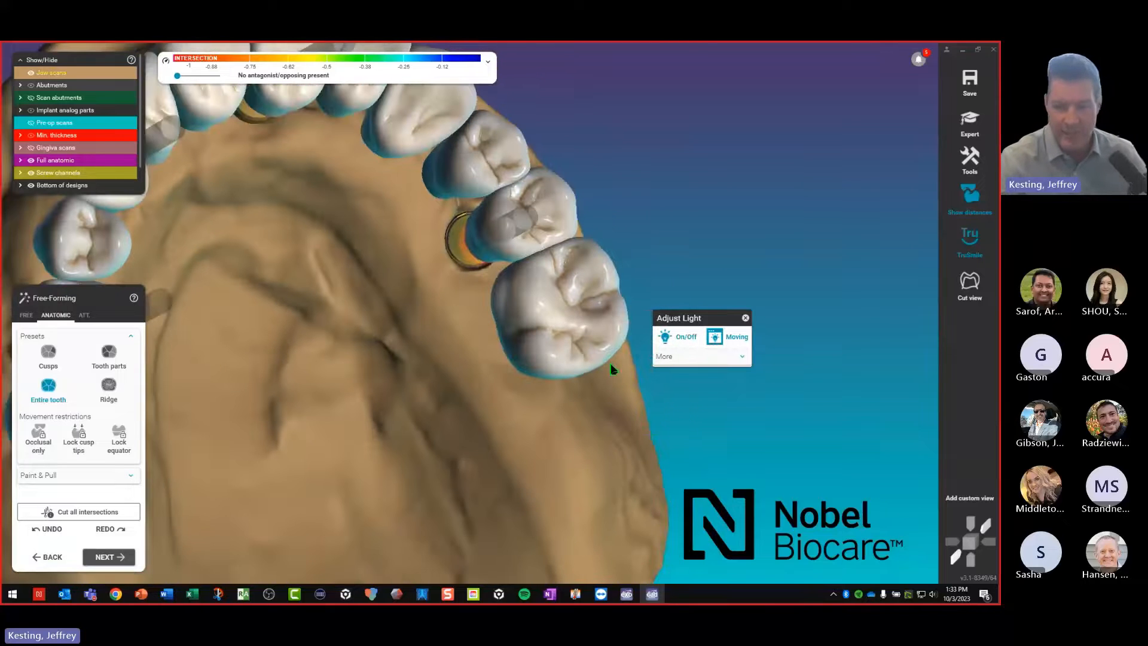
Carve occlusal grooves into the patient's left molar with the fine Add/Remove brush at maximum strength and smallest size
left_click(26, 314)
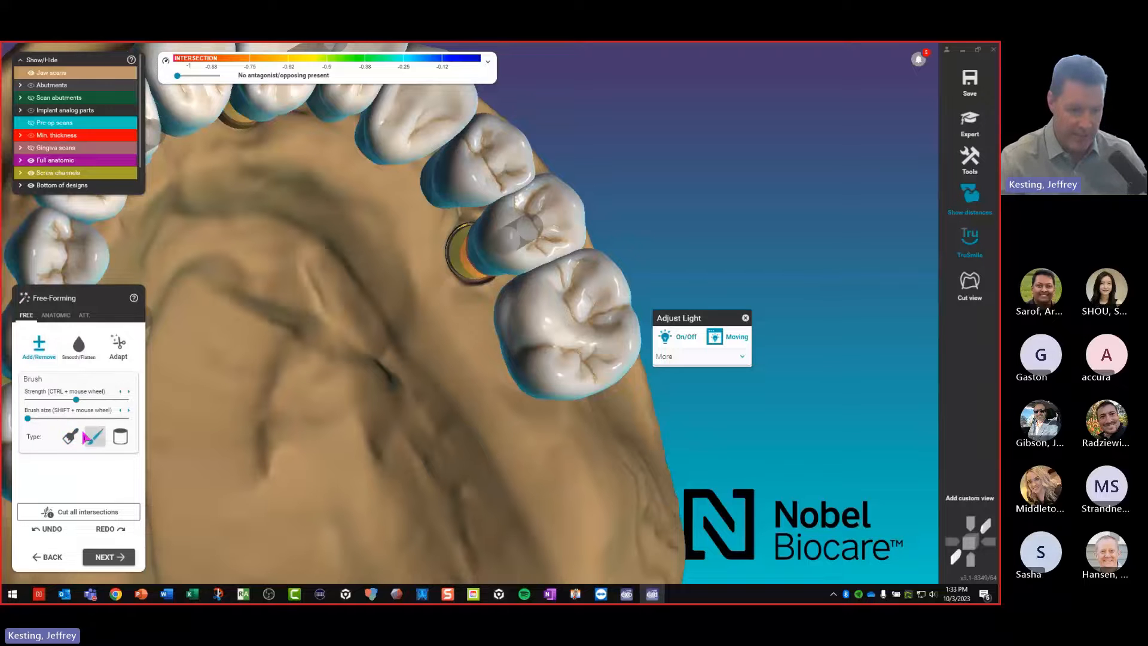
left_click_drag(75, 400, 126, 399)
right_click_drag(520, 329, 559, 307)
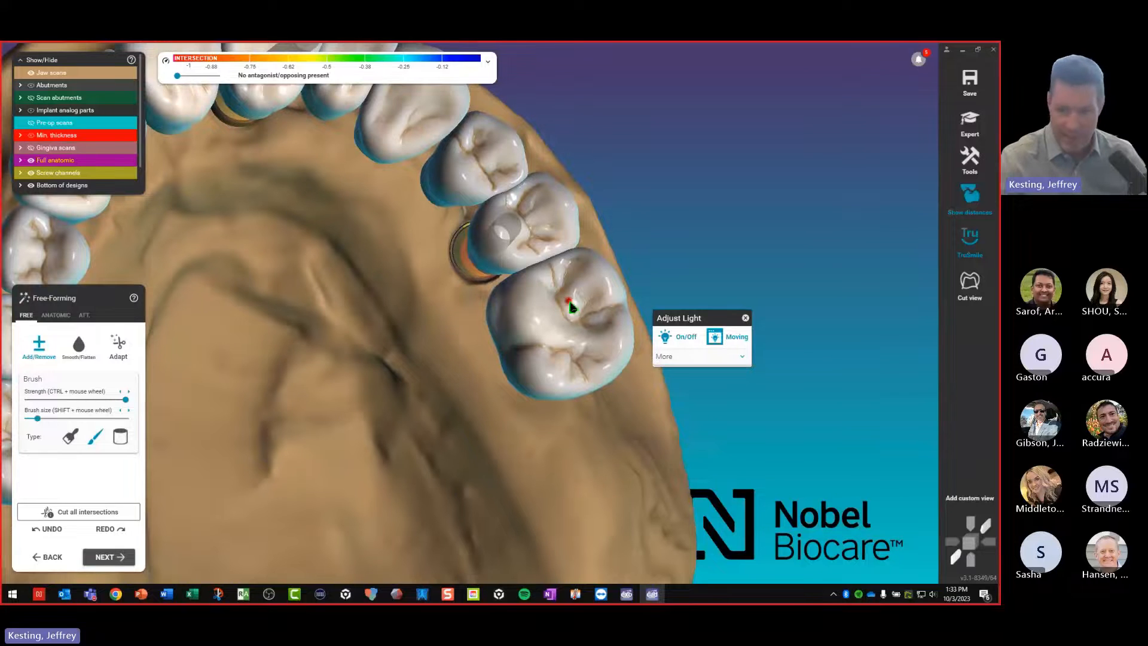
scroll(585, 298, "up", 3, "shift")
scroll(586, 299, "up", 5)
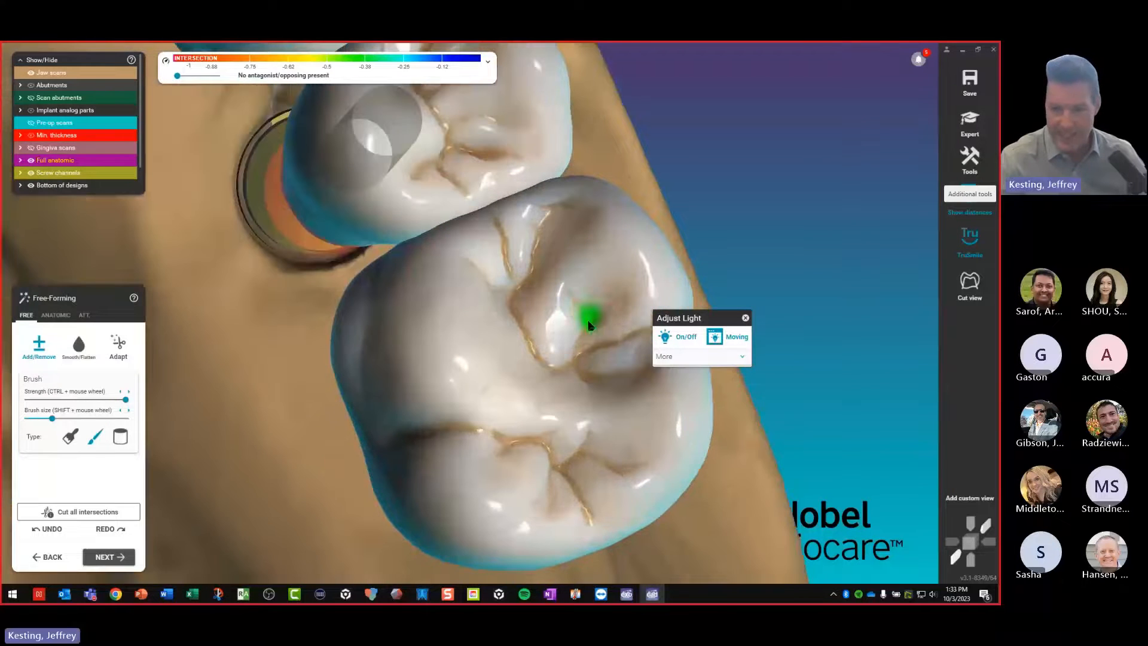
left_click_drag(52, 418, 7, 428)
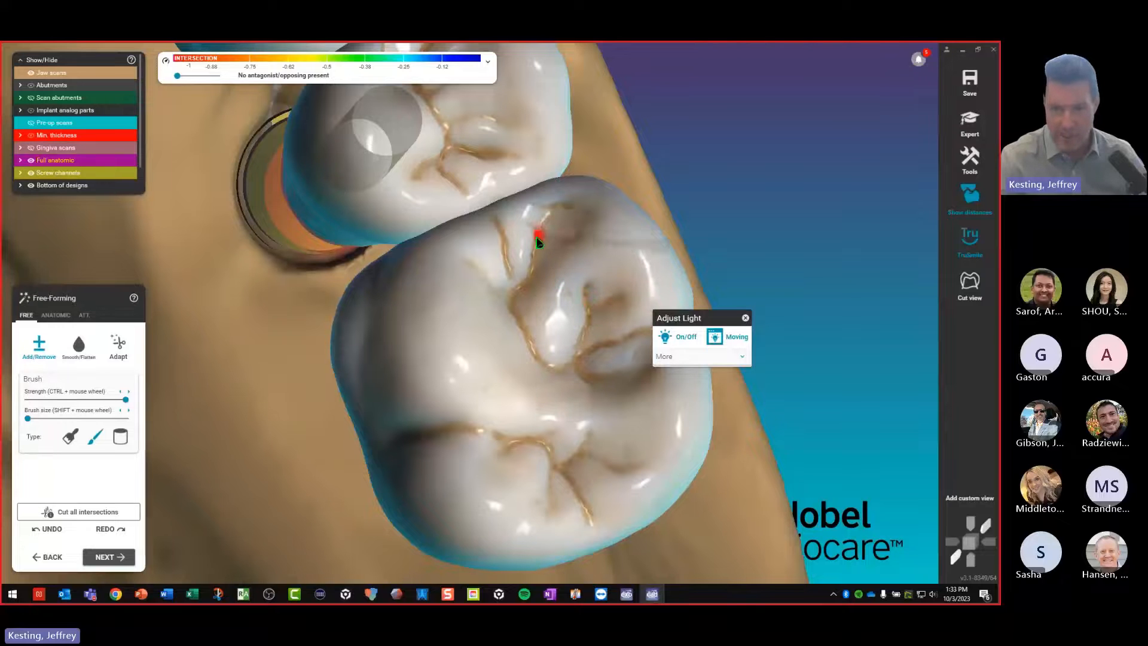
left_click_drag(568, 356, 648, 402)
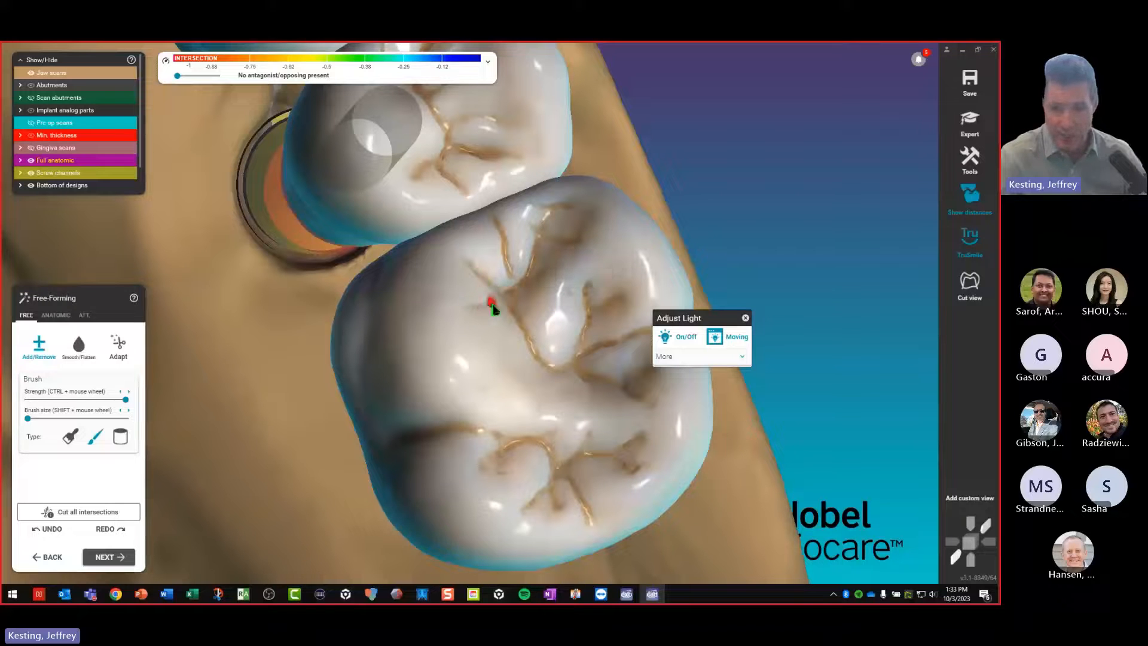
Examine the carved molar grooves and the neighbouring teeth under TruSmile rendering from several angles and distances
right_click_drag(529, 357, 461, 414)
scroll(454, 410, "up", 2)
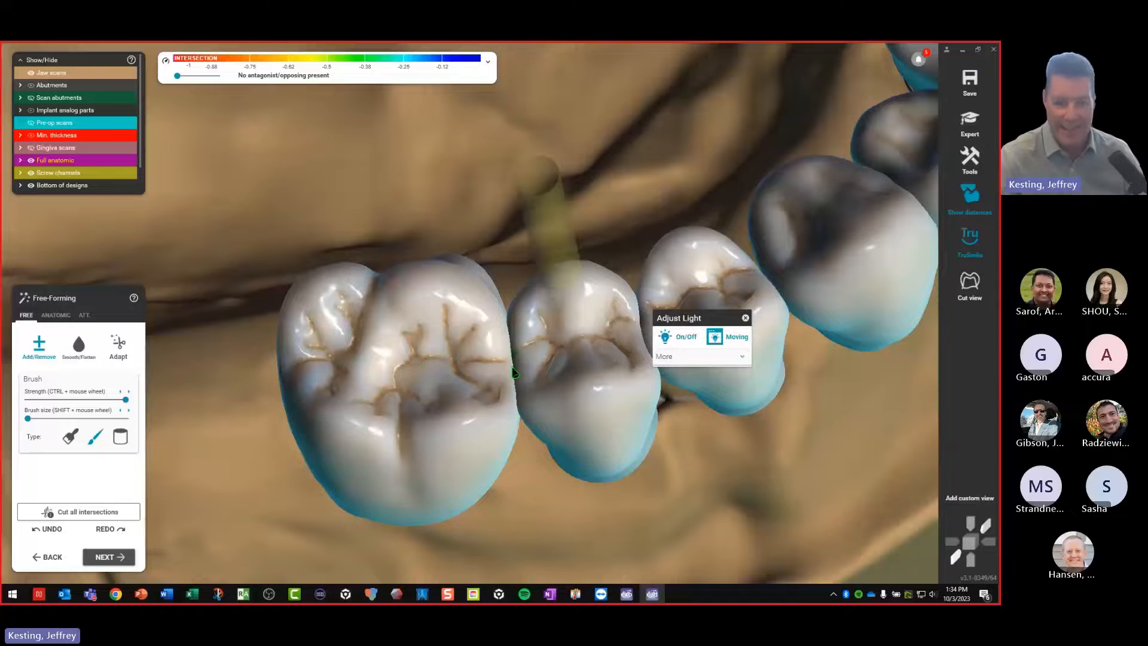
scroll(512, 367, "down", 4)
right_click_drag(407, 393, 447, 392)
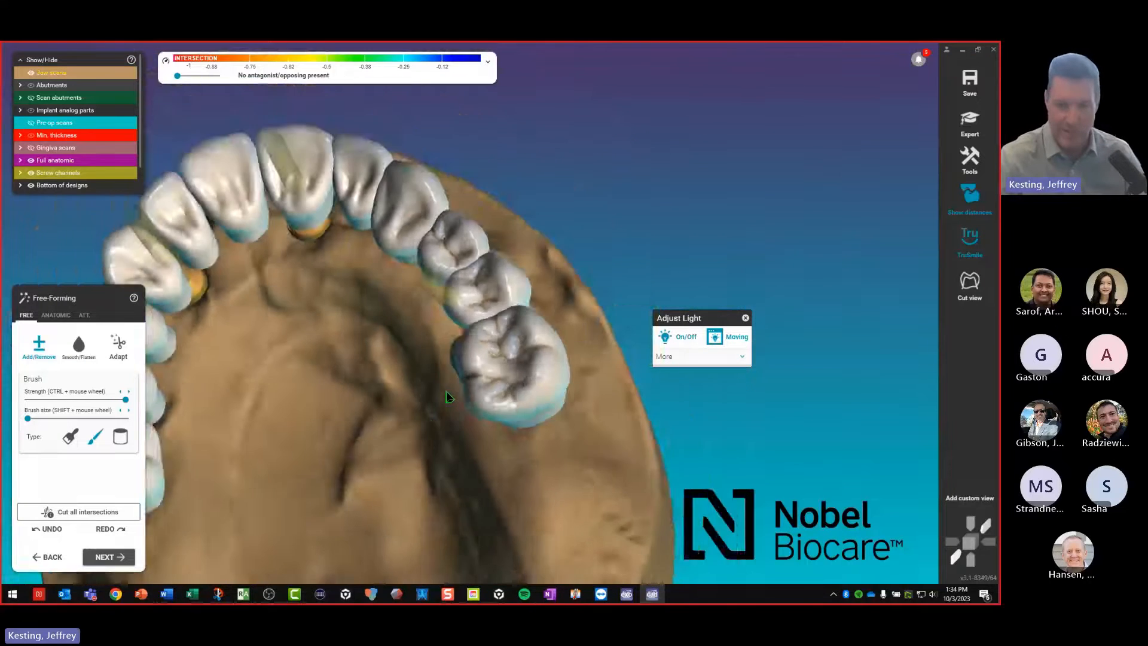
scroll(449, 396, "up", 5)
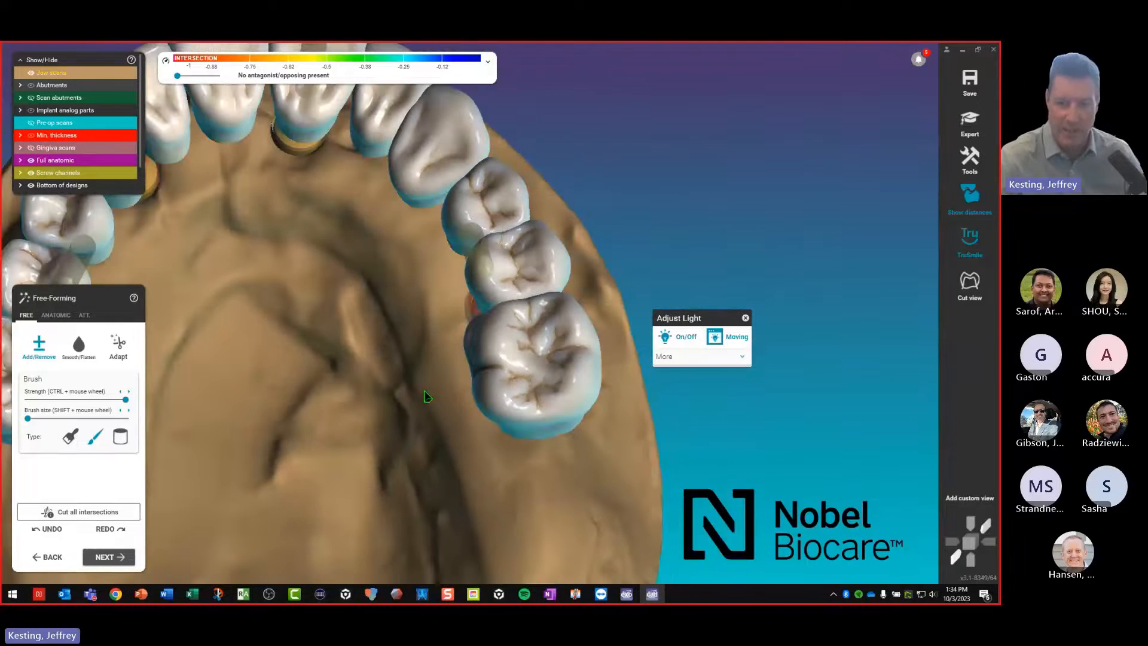
scroll(426, 397, "down", 2)
scroll(544, 385, "up", 2)
scroll(531, 392, "down", 2)
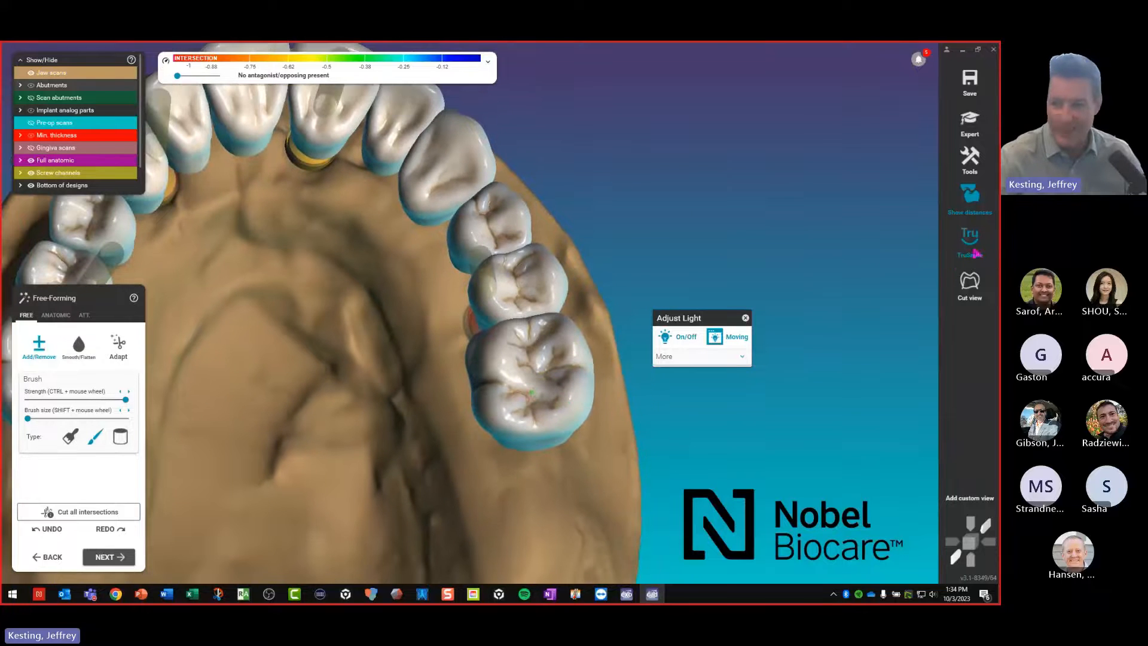
Turn off TruSmile and smooth the carved molar with the broad Smooth/Flatten brush at about half strength and one-third size
left_click(975, 253)
right_click_drag(717, 286, 479, 347)
left_click(78, 347)
scroll(438, 396, "up", 3)
right_click_drag(437, 397, 434, 411)
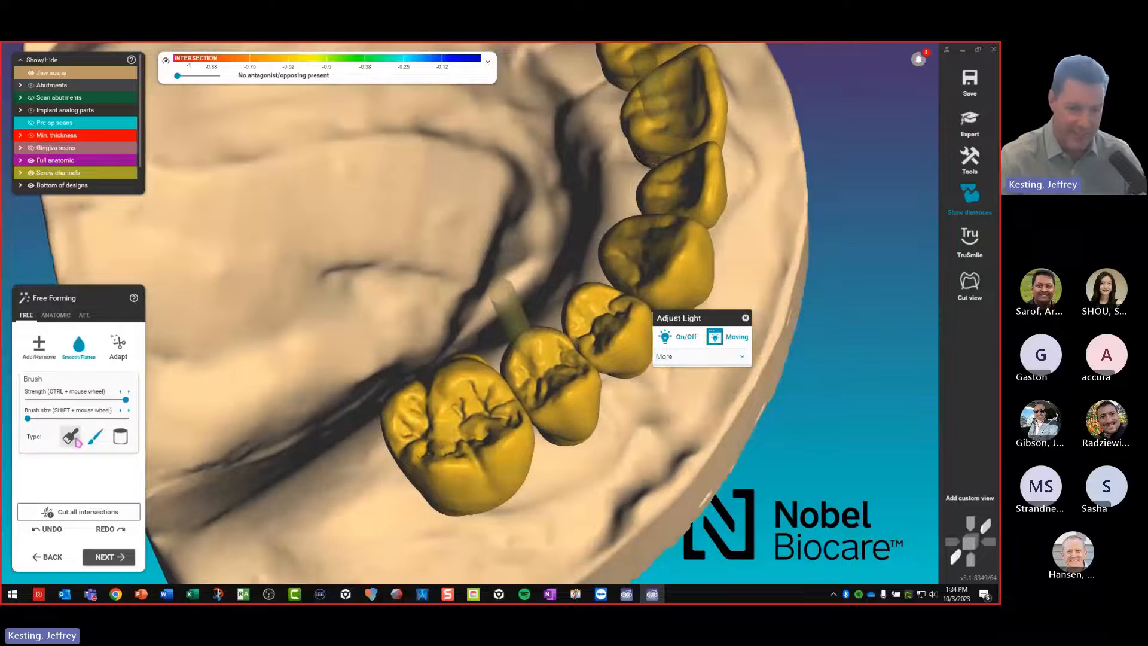
left_click_drag(13, 424, 61, 419)
left_click_drag(125, 400, 76, 400)
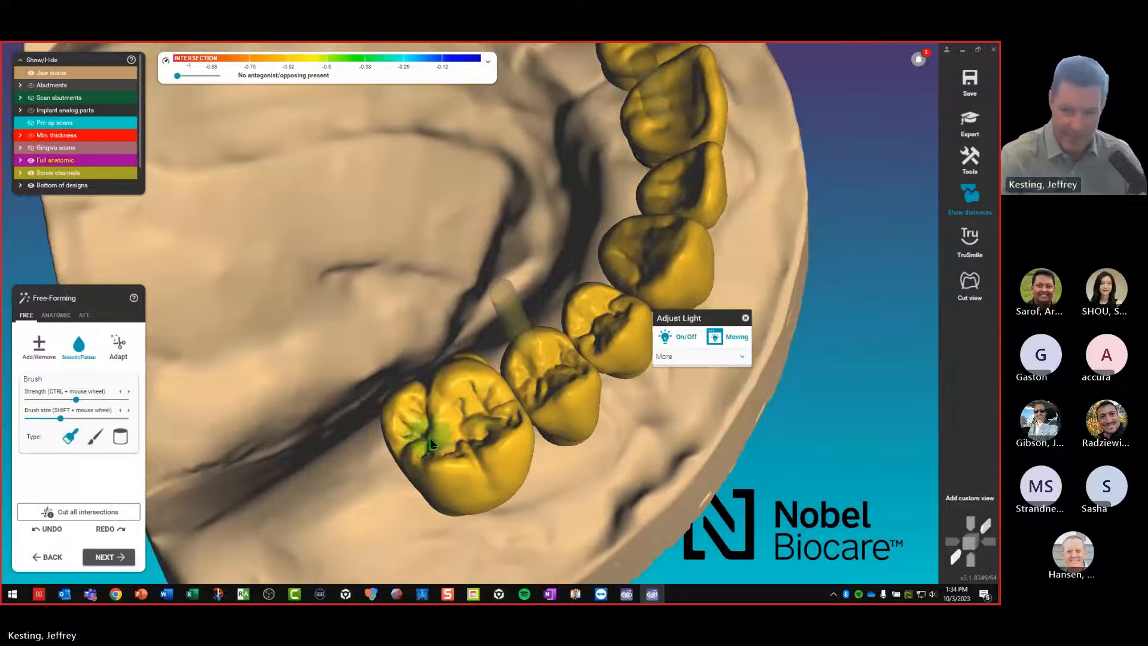
mouse_move(403, 456)
right_mouse_down()
mouse_move(658, 426)
mouse_move(474, 389)
mouse_move(559, 427)
right_mouse_up()
Cut all intersections of the full-arch teeth and continue to the pre-op scan adaptation
scroll(500, 392, "down", 4)
right_click_drag(544, 312, 472, 418)
left_click(116, 560)
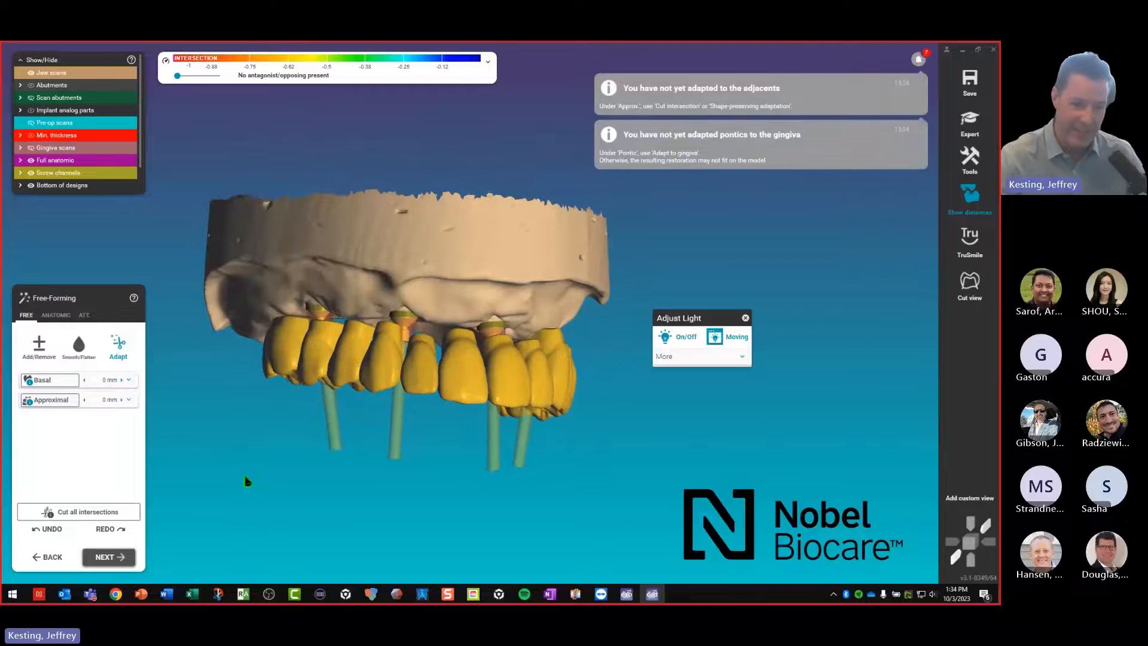
left_click(97, 512)
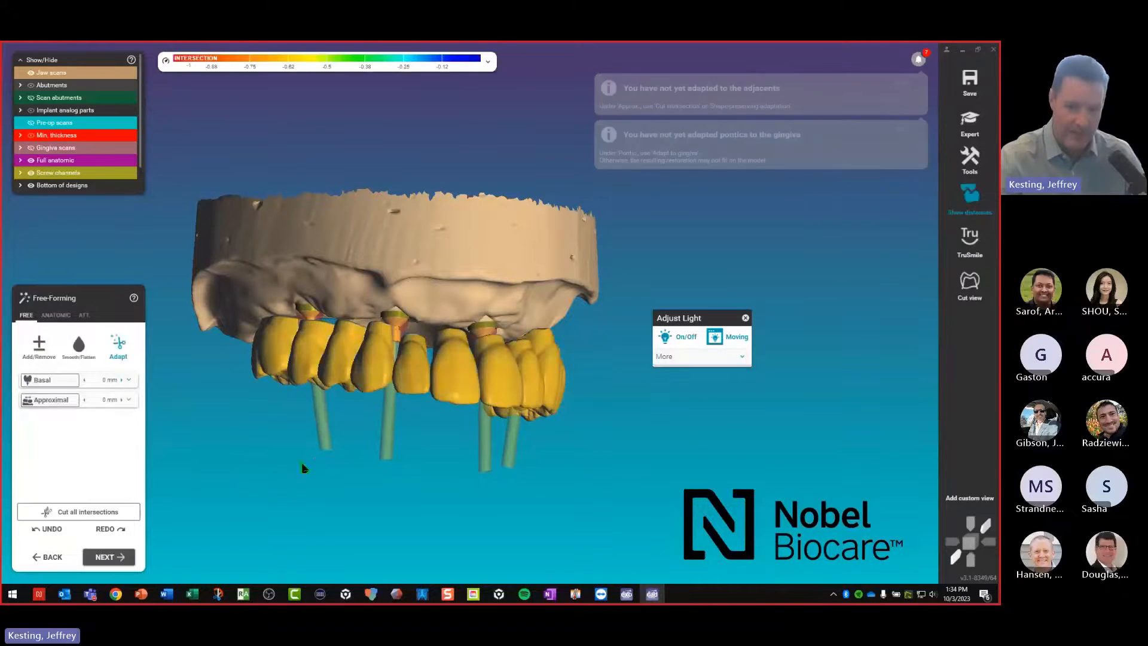
left_click(118, 551)
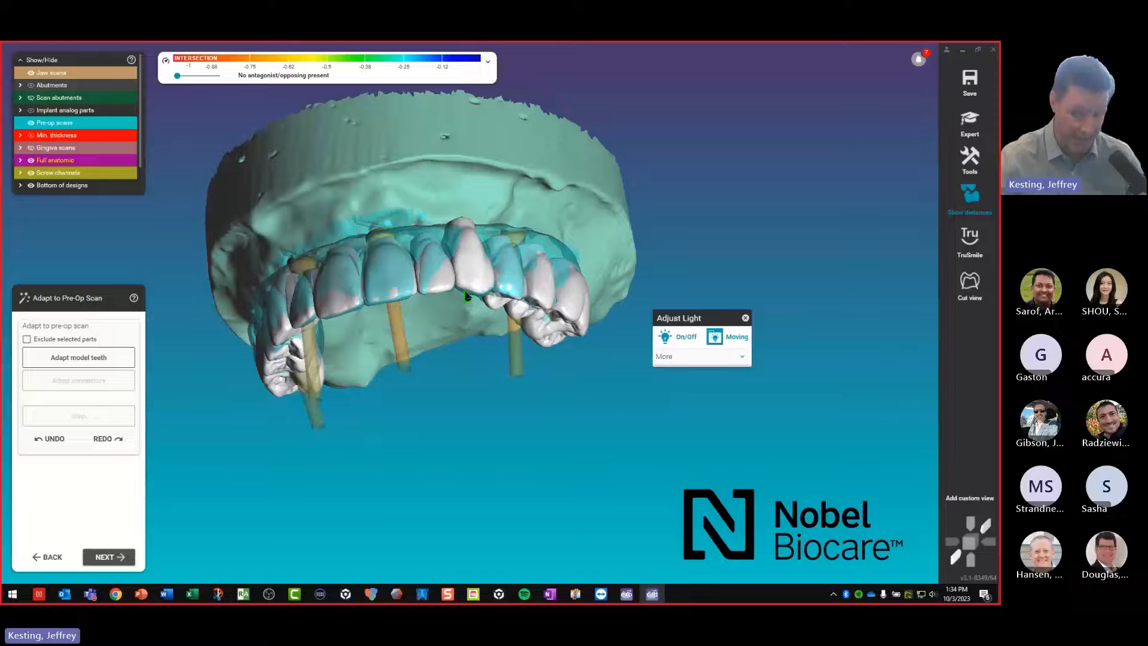
Compare the teeth with the pre-op scan and continue to the virtual waxup bottom without adapting them
mouse_move(520, 330)
right_mouse_down()
mouse_move(523, 312)
mouse_move(507, 333)
right_mouse_up()
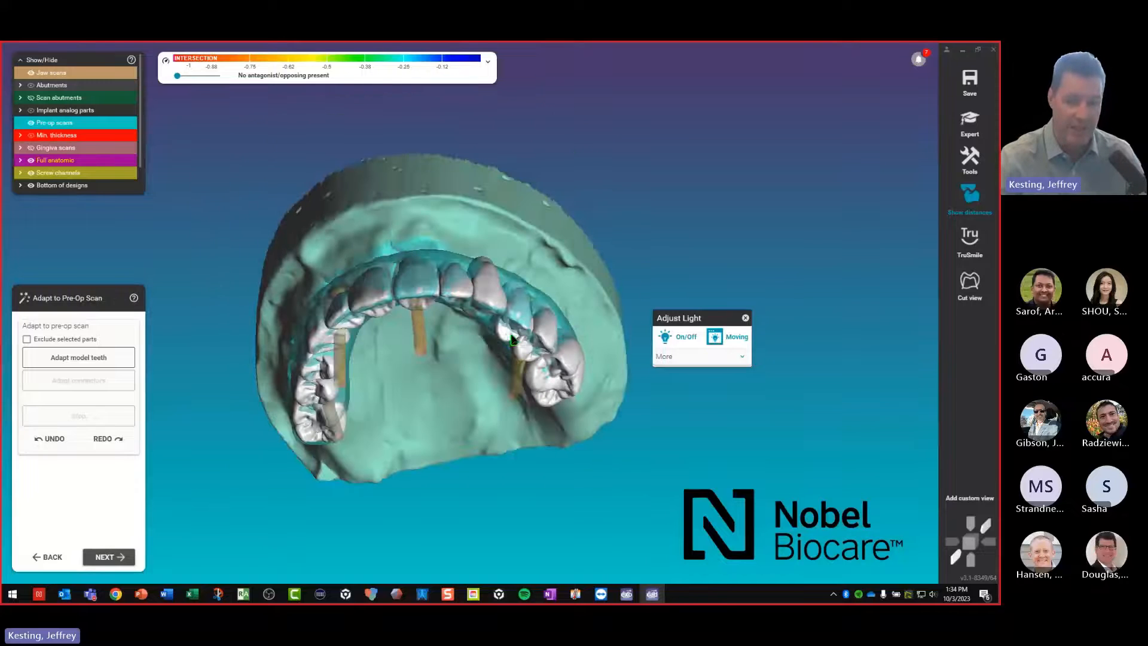
right_click_drag(346, 361, 332, 379)
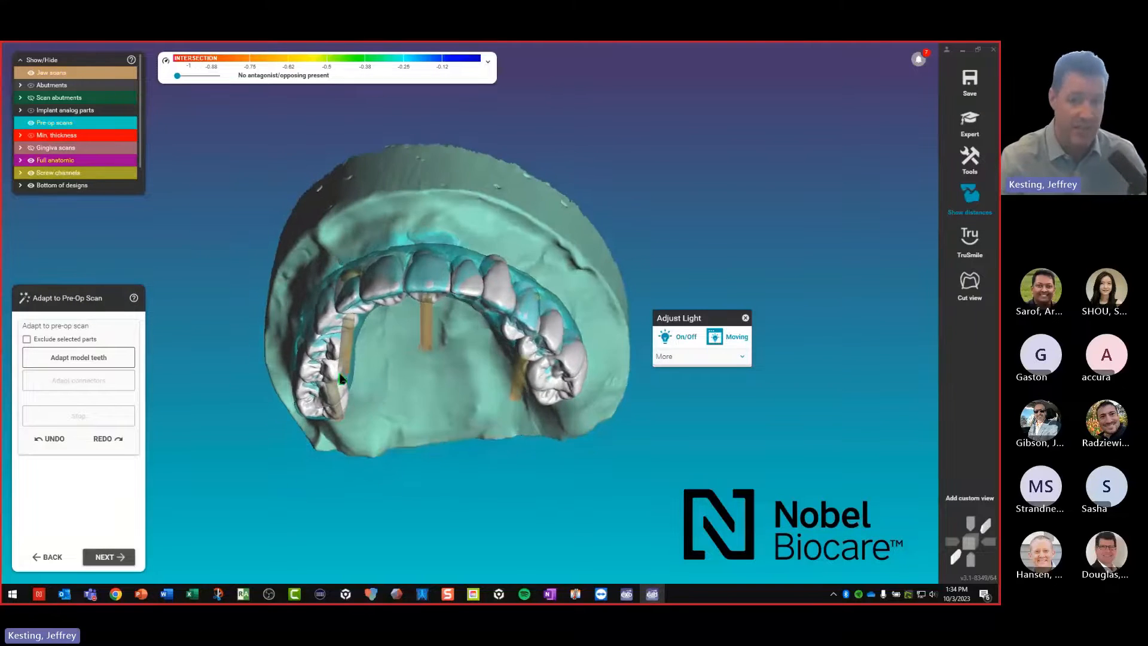
scroll(332, 382, "down", 3)
left_click(123, 558)
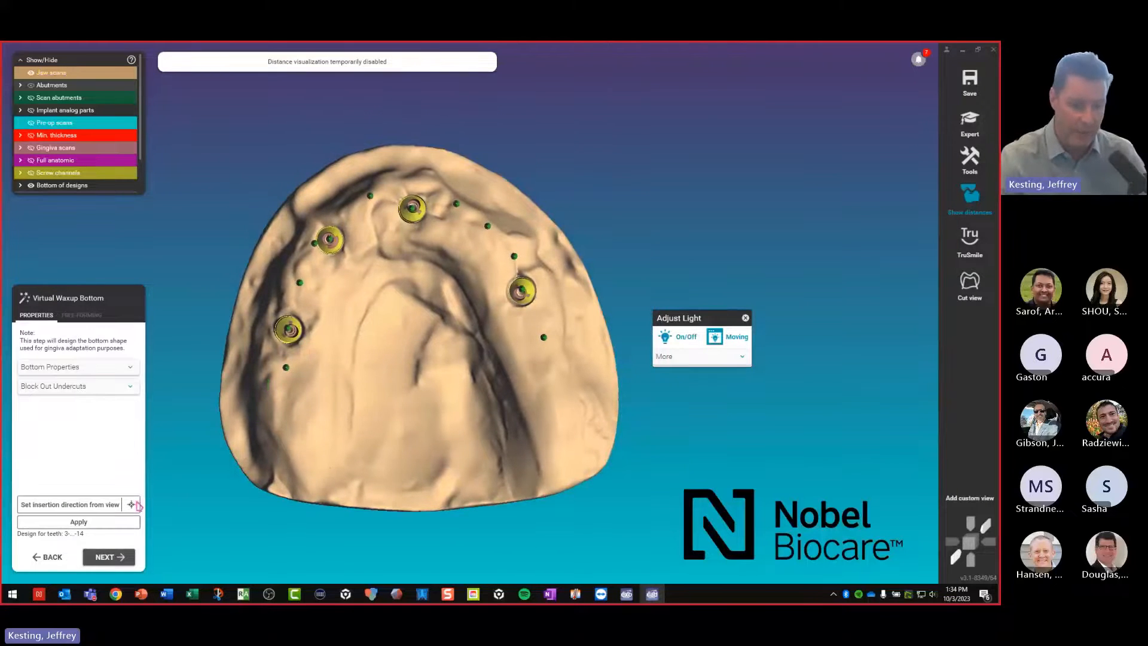
Apply the virtual waxup bottom and choose a single gingiva part for all neighboring teeth 3 to 14
left_click(93, 523)
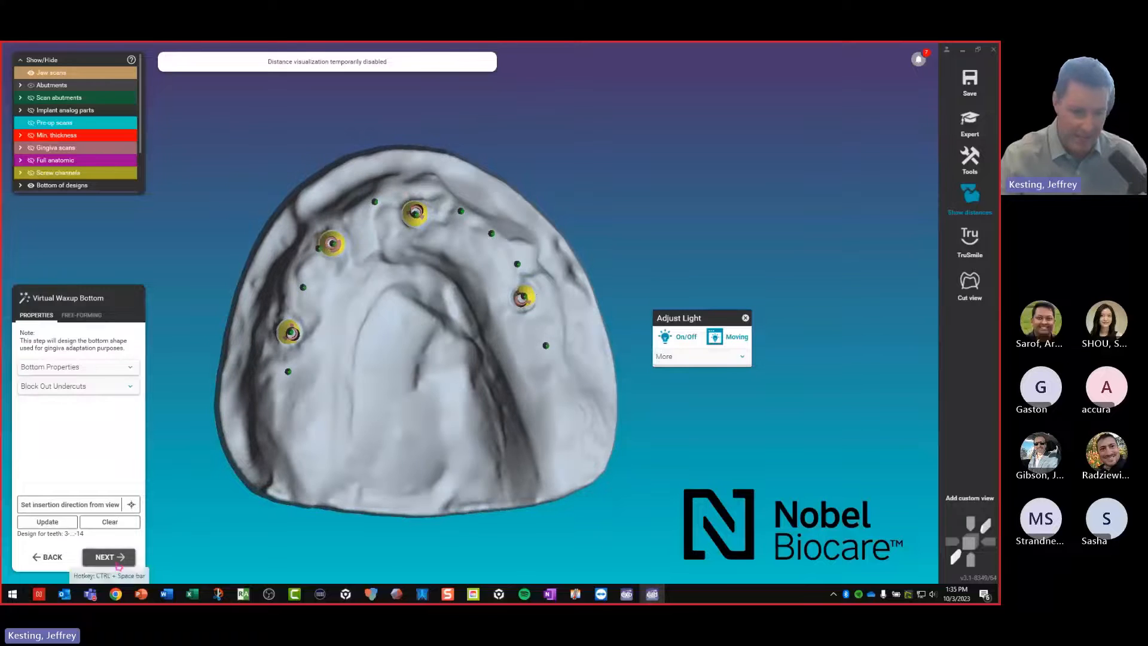
left_click(108, 556)
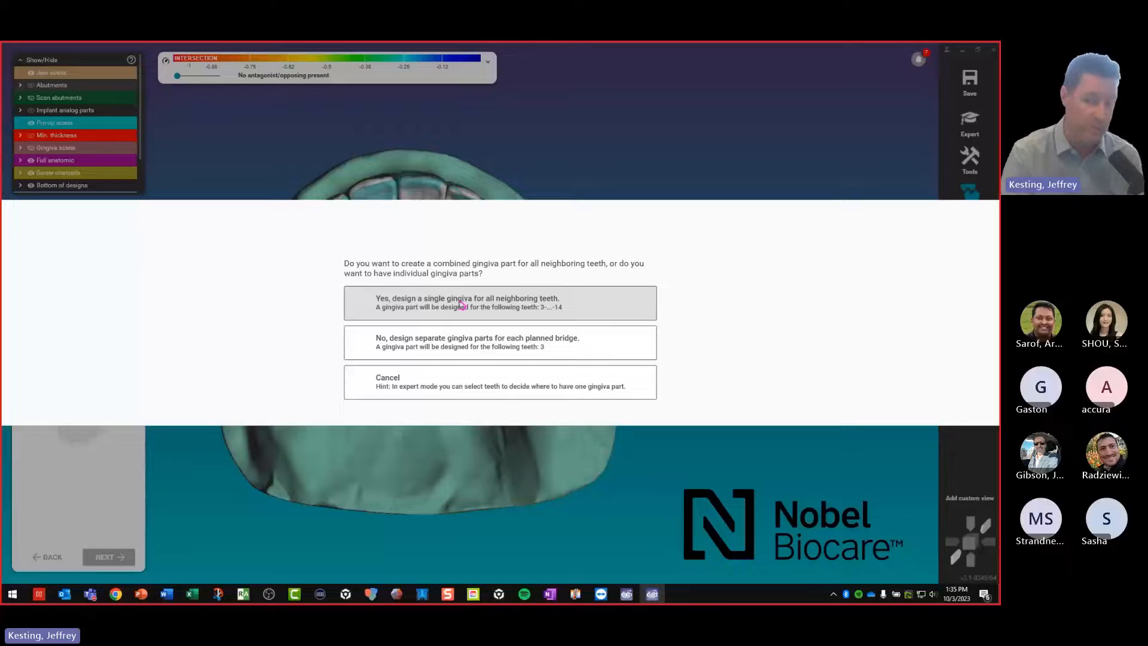
left_click(461, 304)
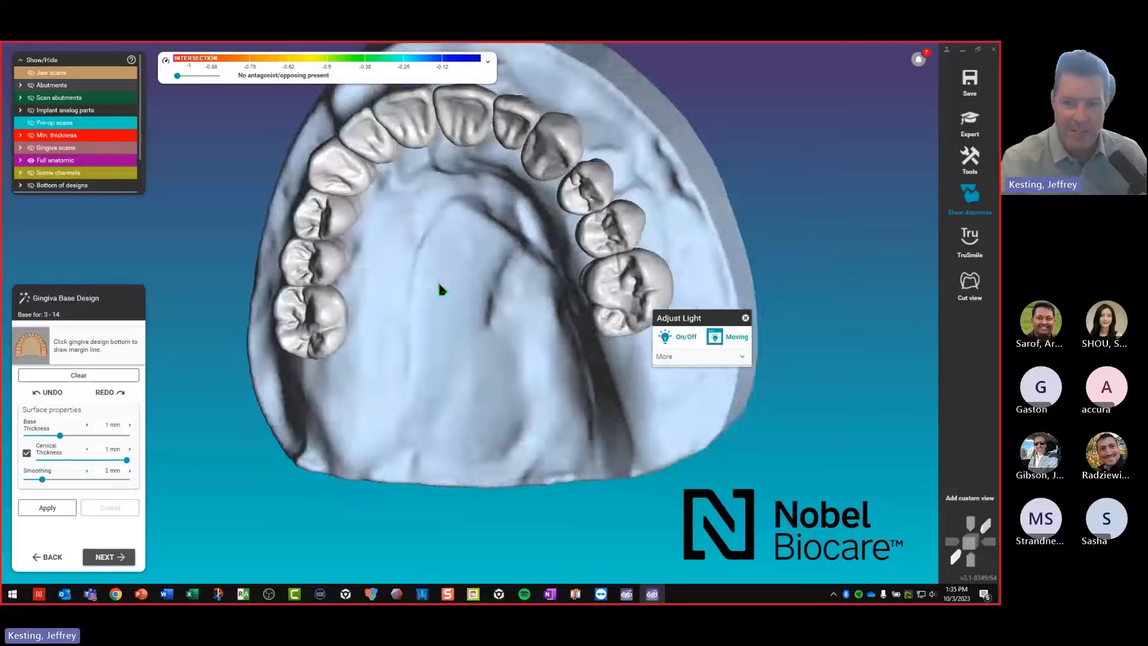
Move the Adjust Light window clear and draw the gingiva margin line palatally from the front teeth around the patient's left molar
left_click_drag(703, 318, 703, 139)
right_click_drag(679, 218, 653, 198)
left_click(420, 245)
left_click(459, 246)
left_click(489, 265)
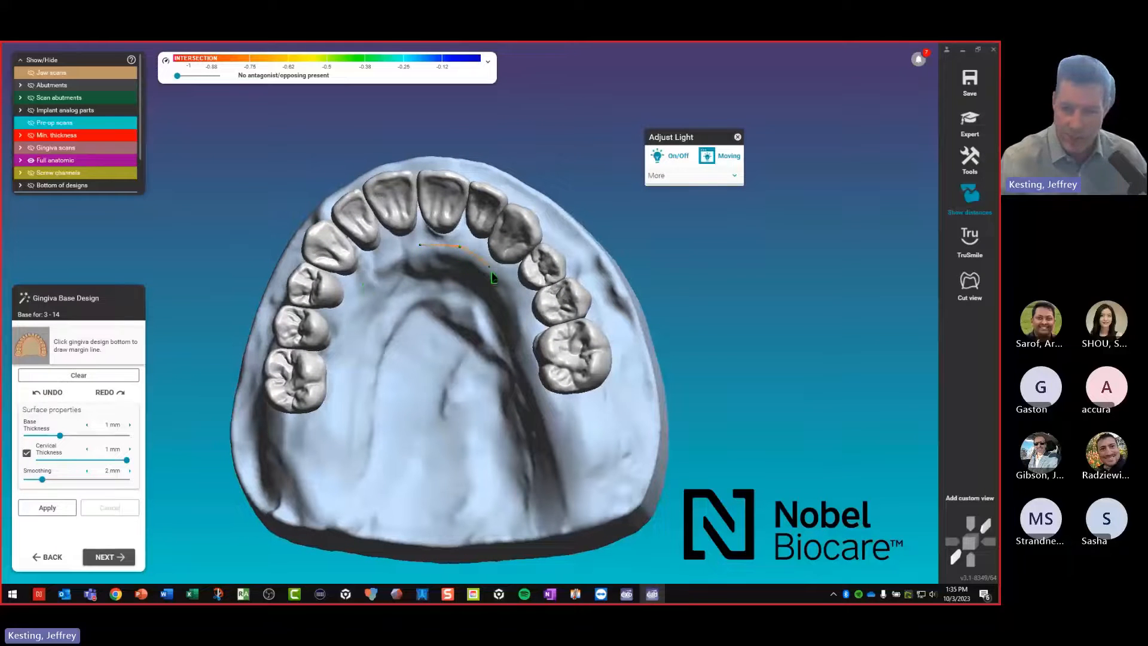
left_click(517, 309)
left_click(526, 342)
left_click(533, 377)
left_click(582, 400)
left_click(605, 392)
right_click_drag(622, 383, 603, 362)
Extend the gingiva margin line along the outer side of the arch from the patient's left molar towards the right molar
left_click(603, 362)
left_click(597, 326)
left_click(598, 300)
mouse_move(598, 299)
right_mouse_down()
mouse_move(501, 363)
mouse_move(578, 345)
mouse_move(639, 368)
mouse_move(604, 325)
mouse_move(605, 336)
mouse_move(622, 317)
mouse_move(661, 325)
mouse_move(587, 312)
right_mouse_up()
left_click(579, 355)
left_click(604, 328)
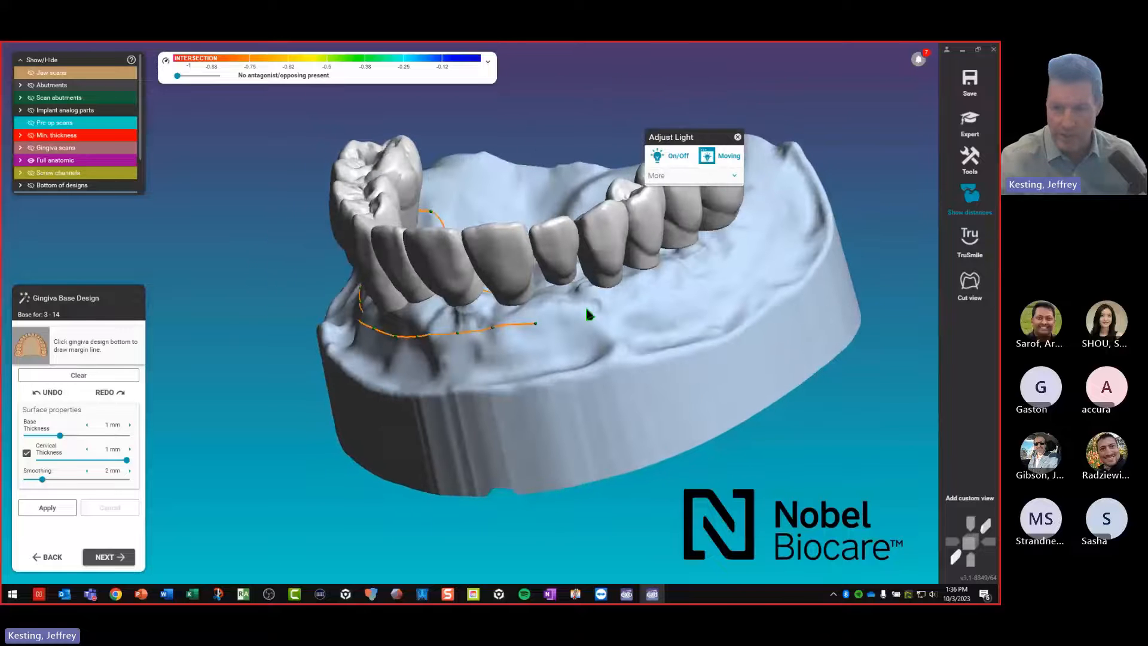
left_click(594, 309)
left_click(632, 293)
left_click(663, 279)
right_click_drag(673, 283, 636, 294)
left_click(699, 284)
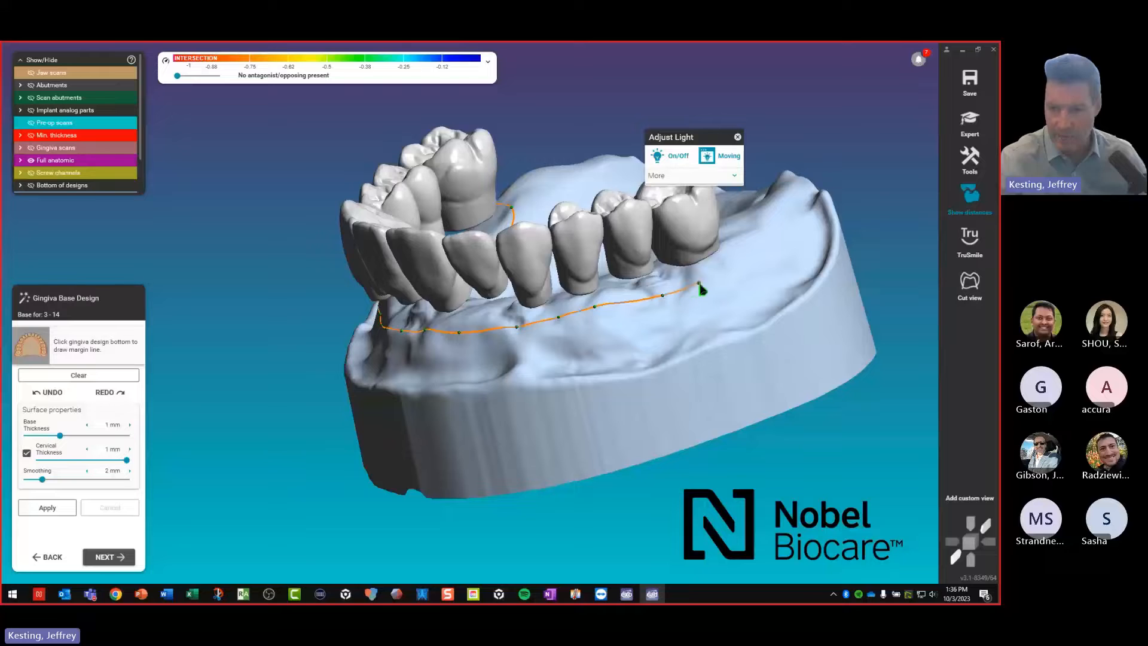
Carry the margin line around the back of the patient's right molar and reposition its points for a wider curve
right_click_drag(725, 267, 517, 352)
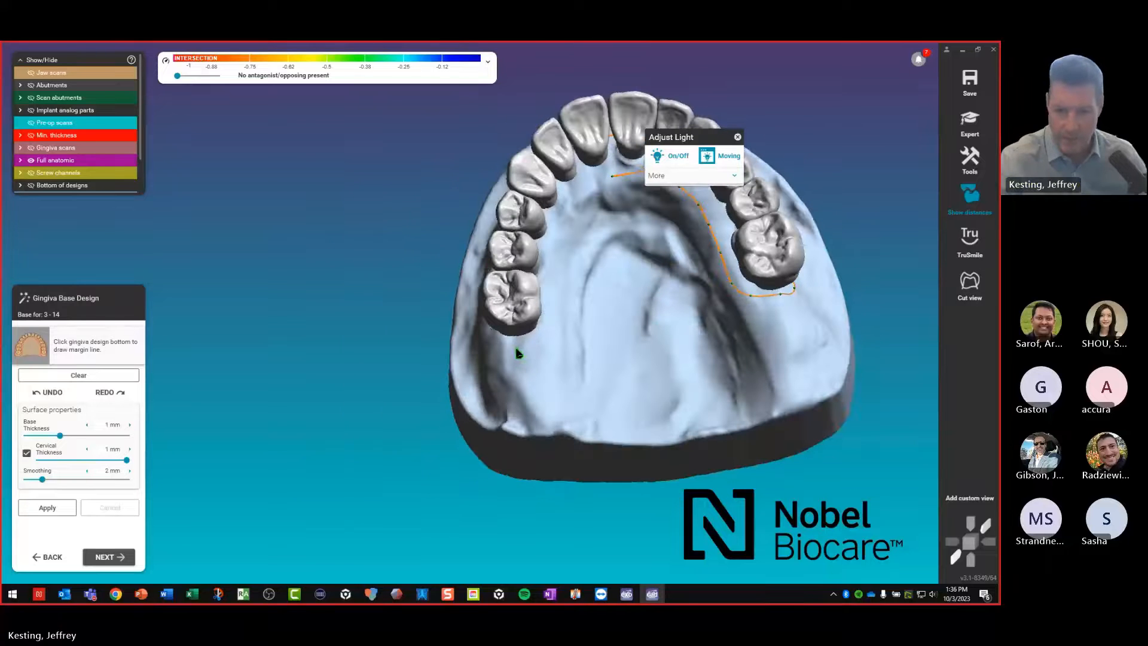
left_click(517, 353)
left_click(546, 328)
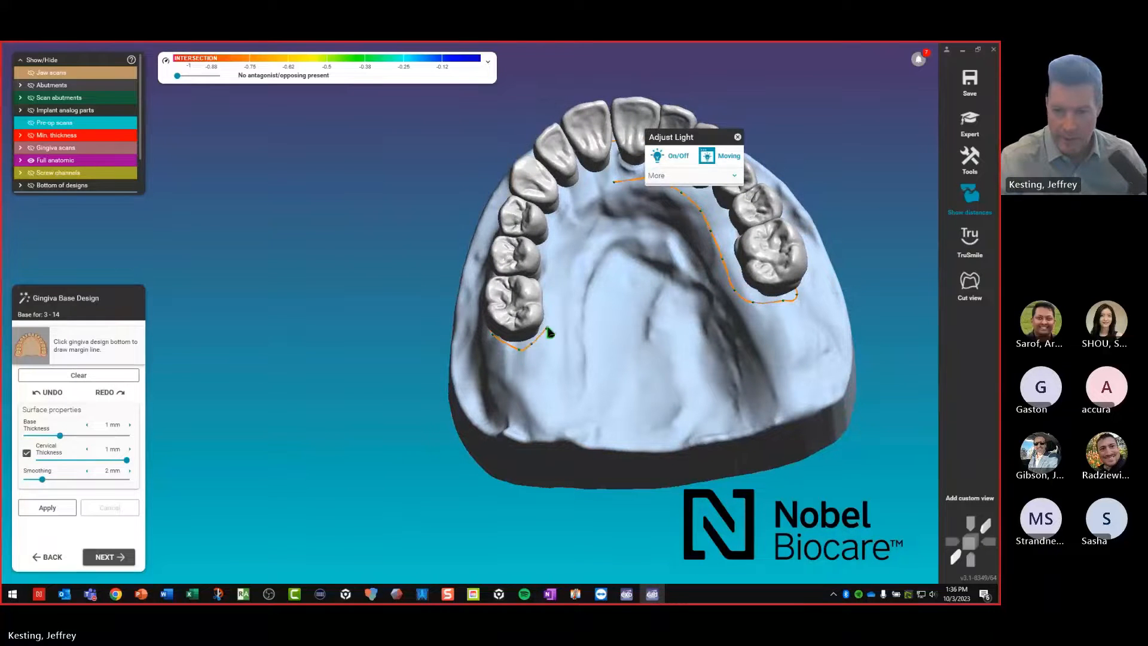
scroll(506, 350, "up", 3)
left_click_drag(507, 348, 533, 370)
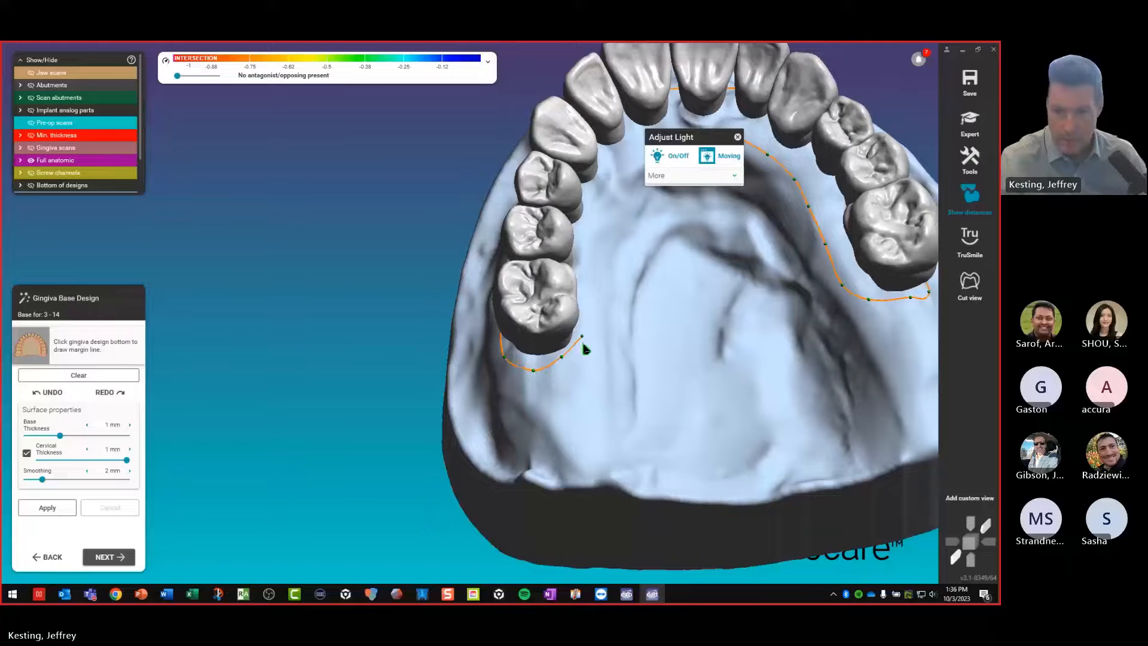
left_click_drag(582, 336, 563, 369)
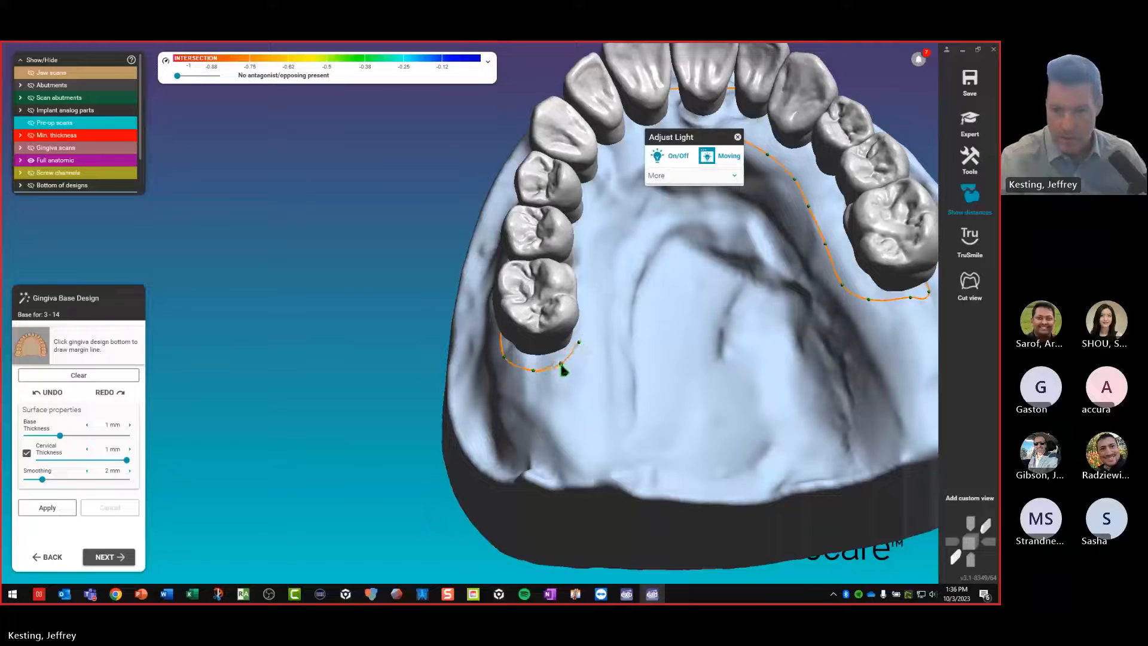
Close the margin line along the palatal side of the patient's right teeth and generate the gingiva base
left_click(586, 315)
left_click(585, 283)
left_click(586, 249)
right_click_drag(586, 248, 698, 141)
left_click_drag(698, 140, 363, 138)
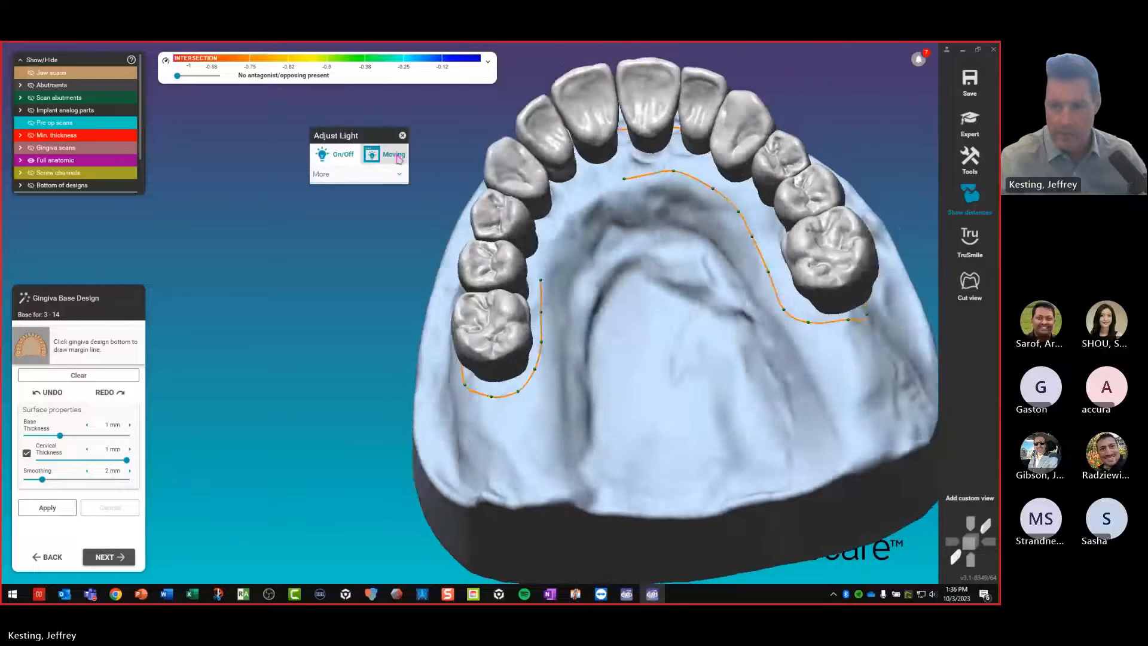
middle_click_drag(538, 266, 466, 361)
scroll(467, 361, "down", 1)
left_click(481, 344)
left_click(496, 326)
left_click(509, 313)
left_click(529, 304)
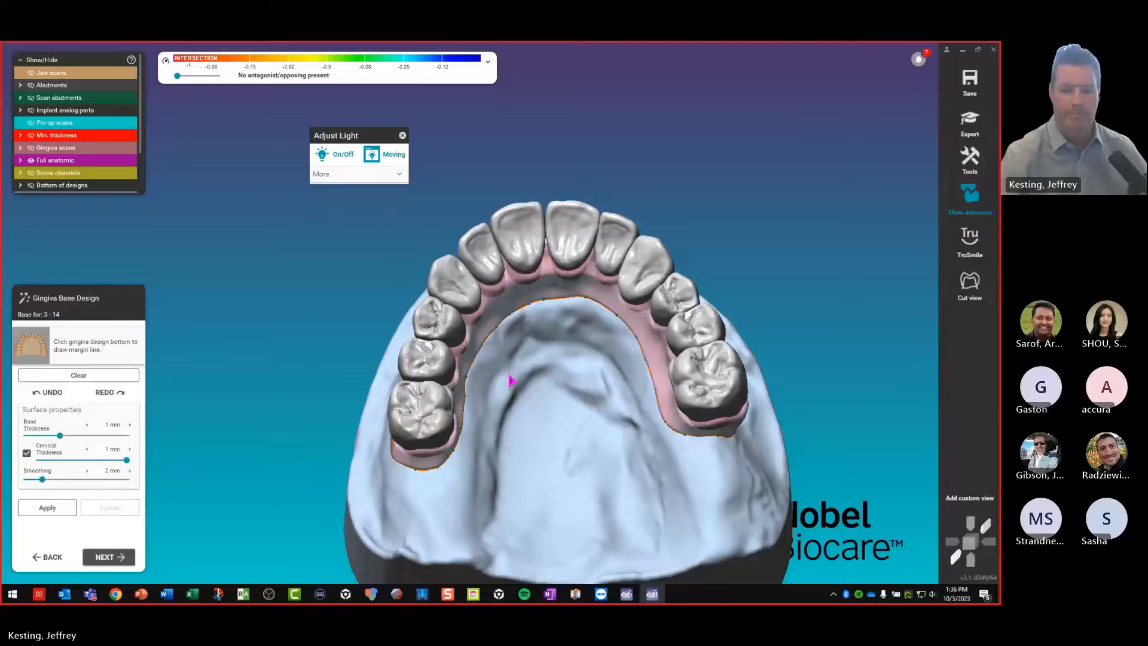
Check the gingiva base and continue to its free-forming with the pre-op scan hidden and bottom thickness visualization off
scroll(514, 360, "down", 4)
right_click_drag(516, 360, 257, 484)
scroll(515, 361, "up", 3)
right_click_drag(478, 480, 432, 495)
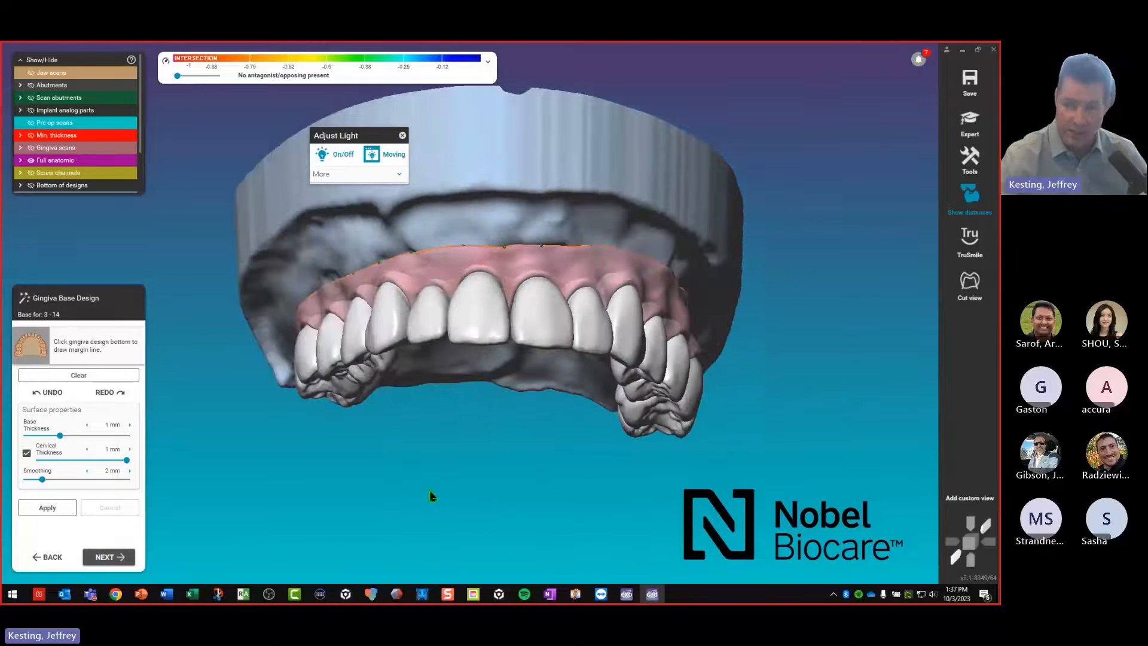
left_click(109, 556)
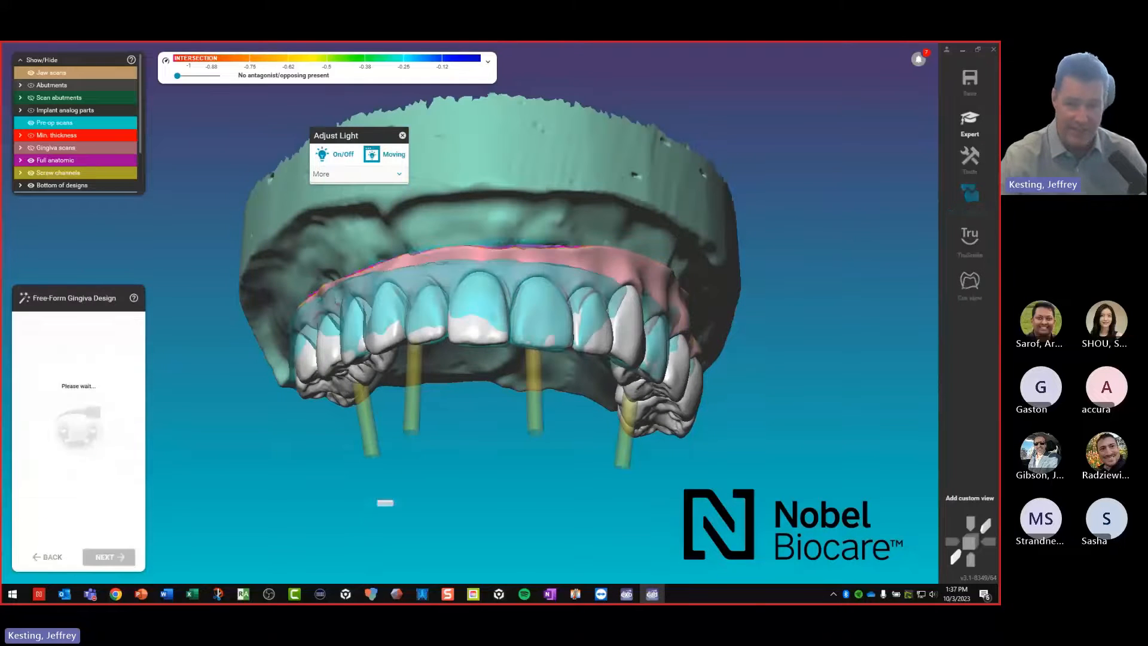
left_click(31, 123)
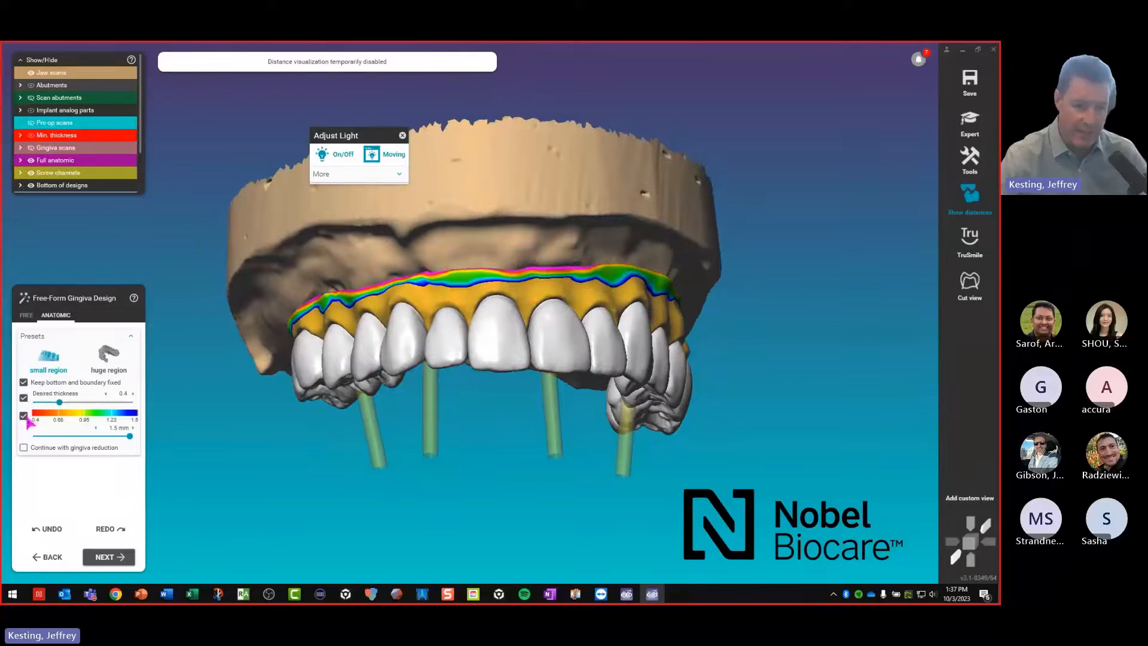
left_click(23, 415)
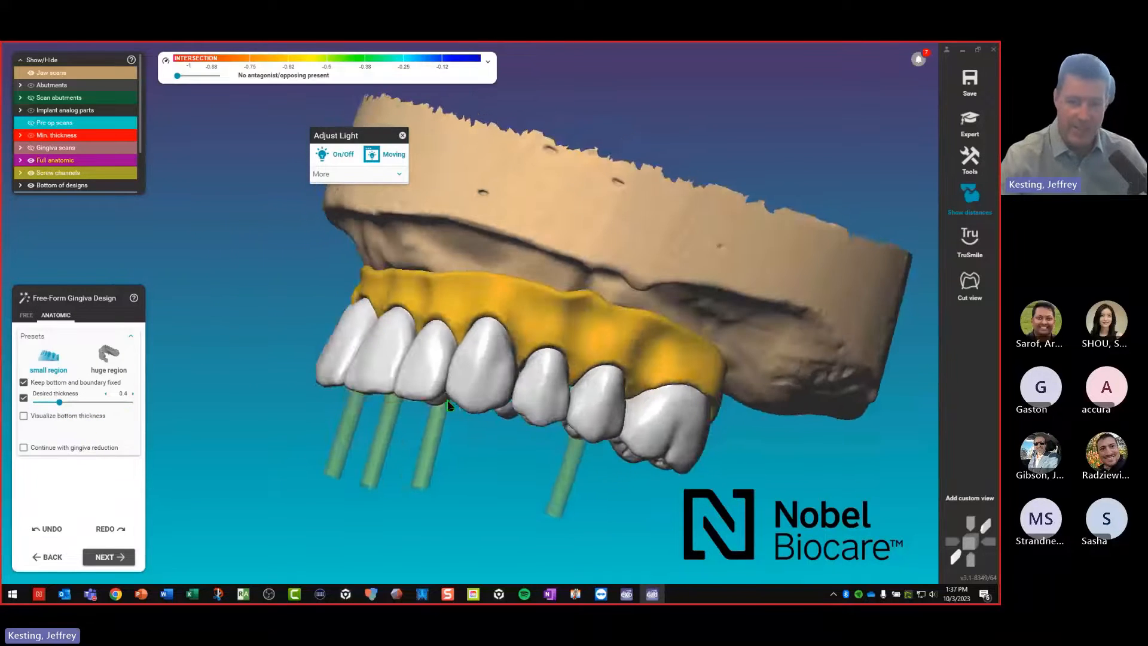
Reshape the outer gingiva on the patient's right side with the huge region preset and check the contour around the arch
right_click_drag(299, 402, 56, 312)
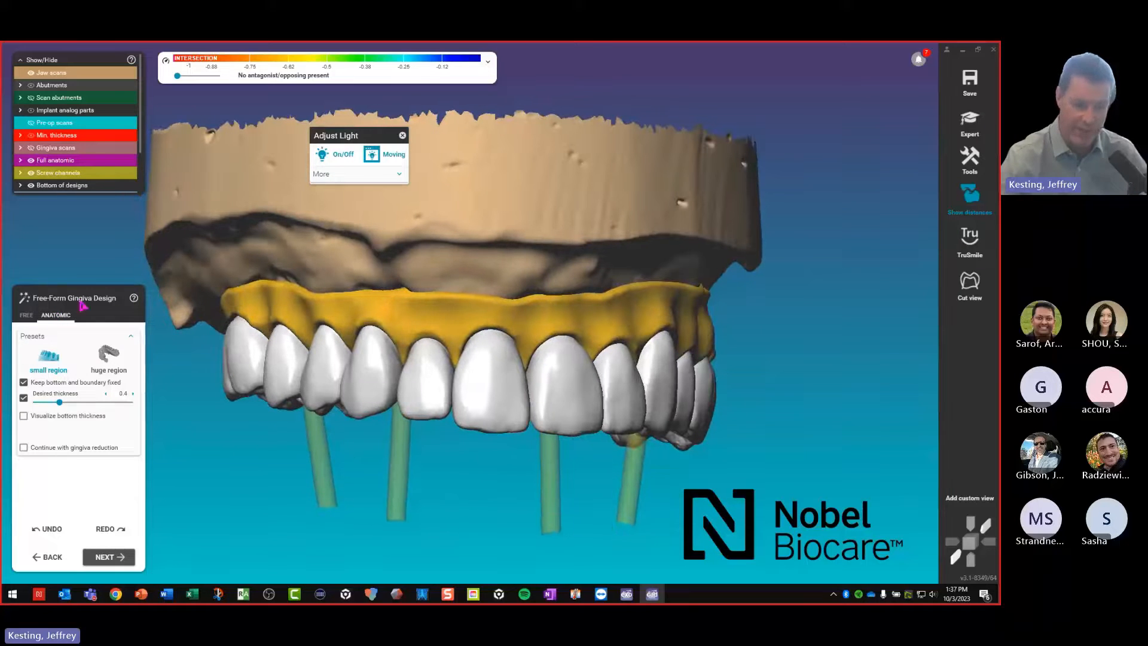
scroll(83, 364, "up", 2)
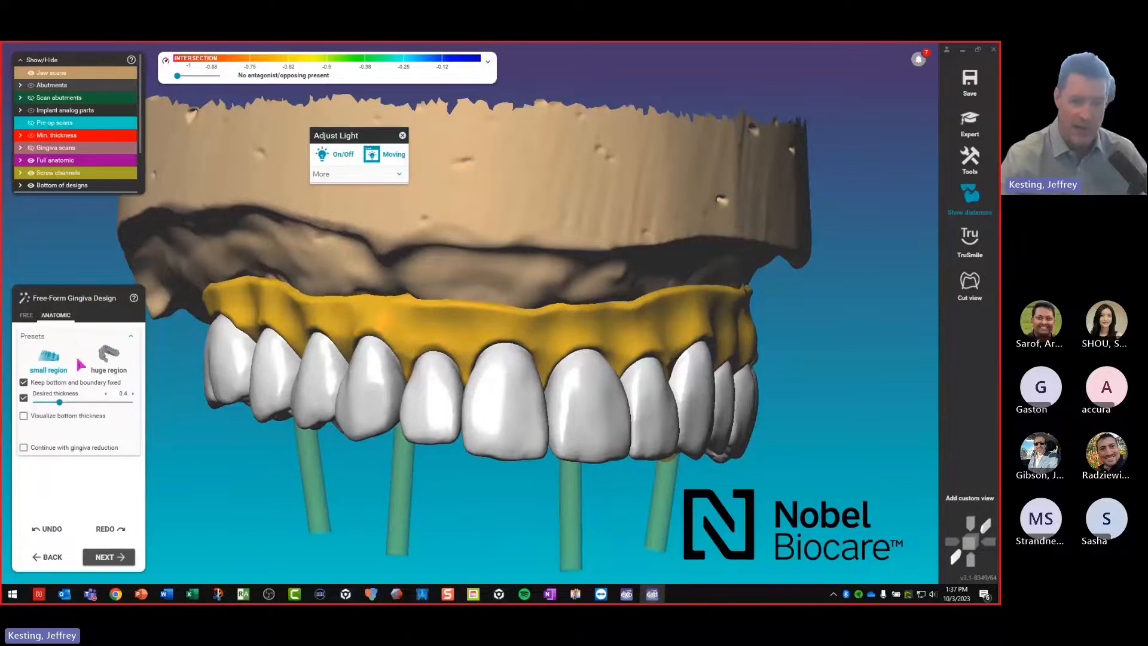
right_click_drag(157, 376, 363, 327)
left_click_drag(358, 295, 358, 309)
right_click_drag(358, 308, 446, 316)
left_click_drag(425, 300, 425, 312)
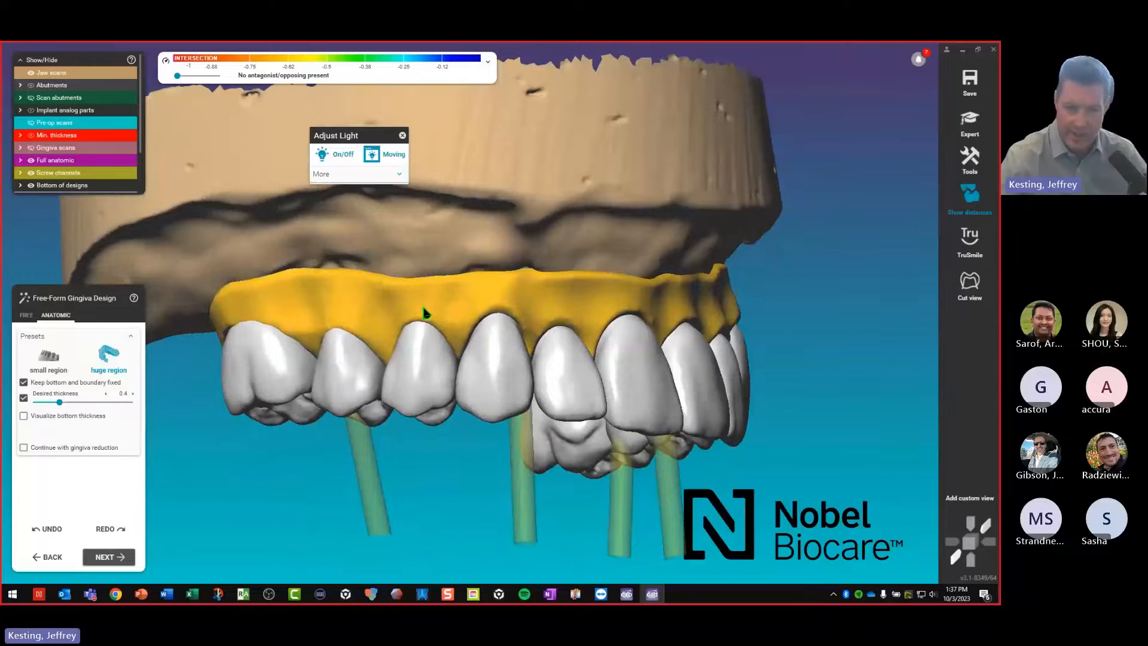
left_click_drag(503, 303, 502, 312)
right_click_drag(657, 316, 541, 310)
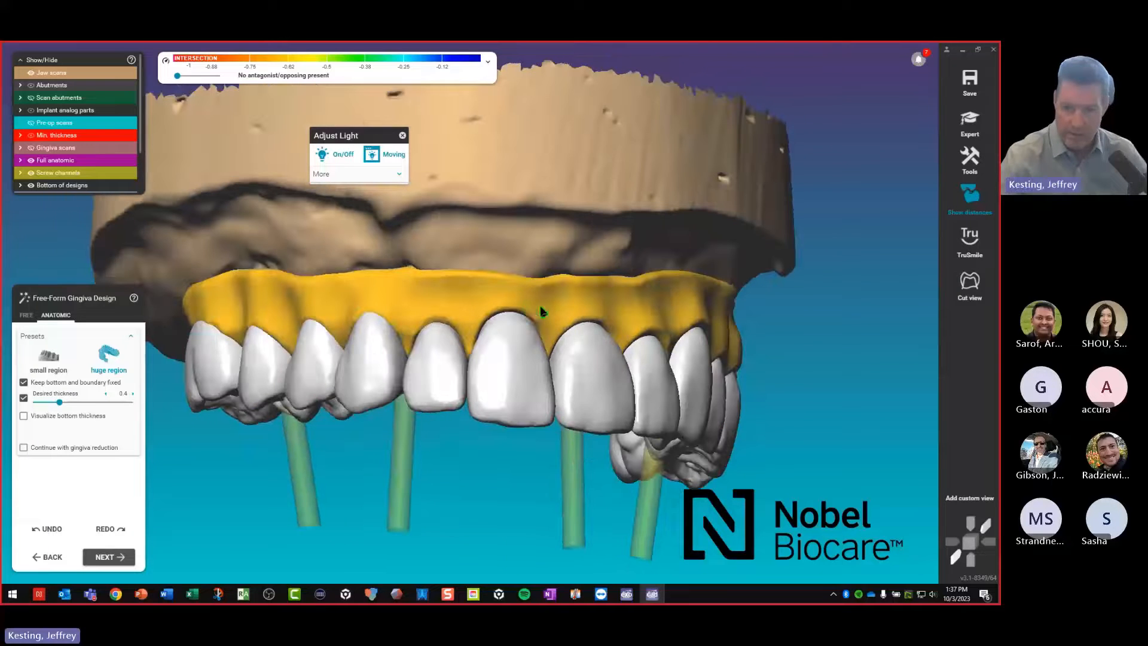
right_click_drag(440, 310, 570, 322)
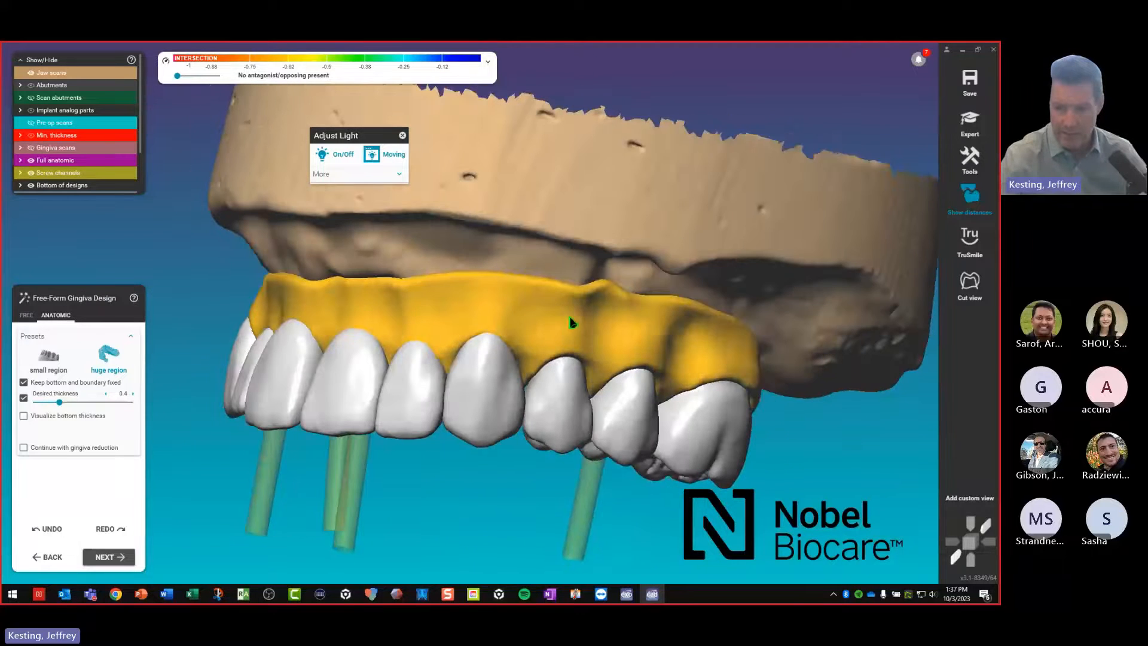
right_click_drag(684, 335, 313, 369)
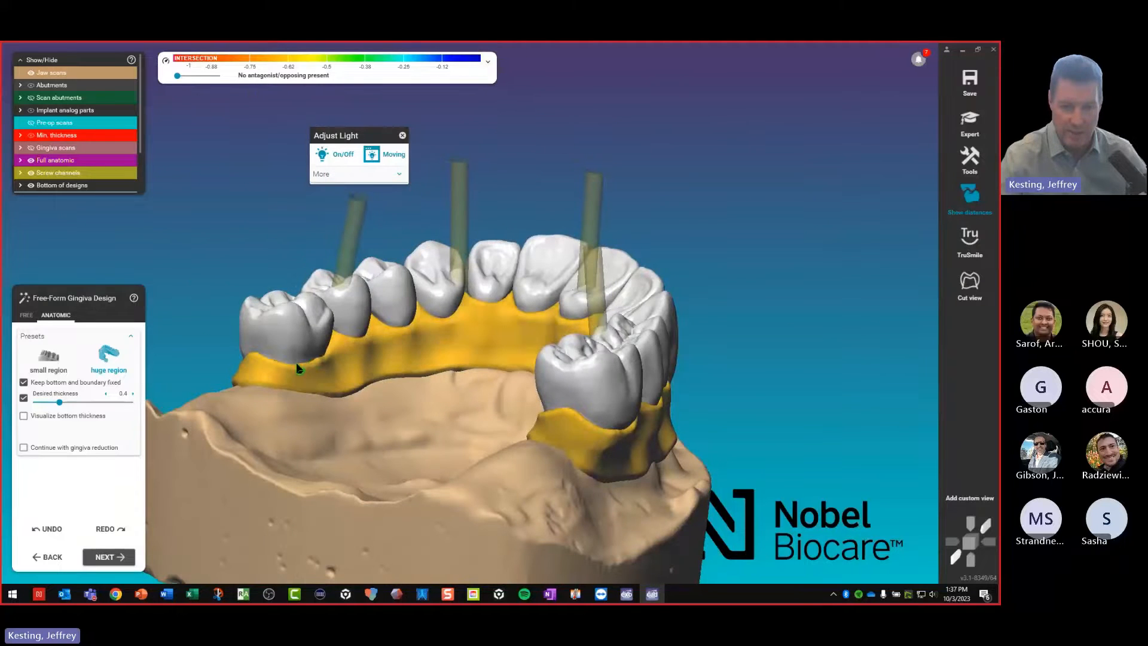
right_click_drag(523, 319, 428, 344)
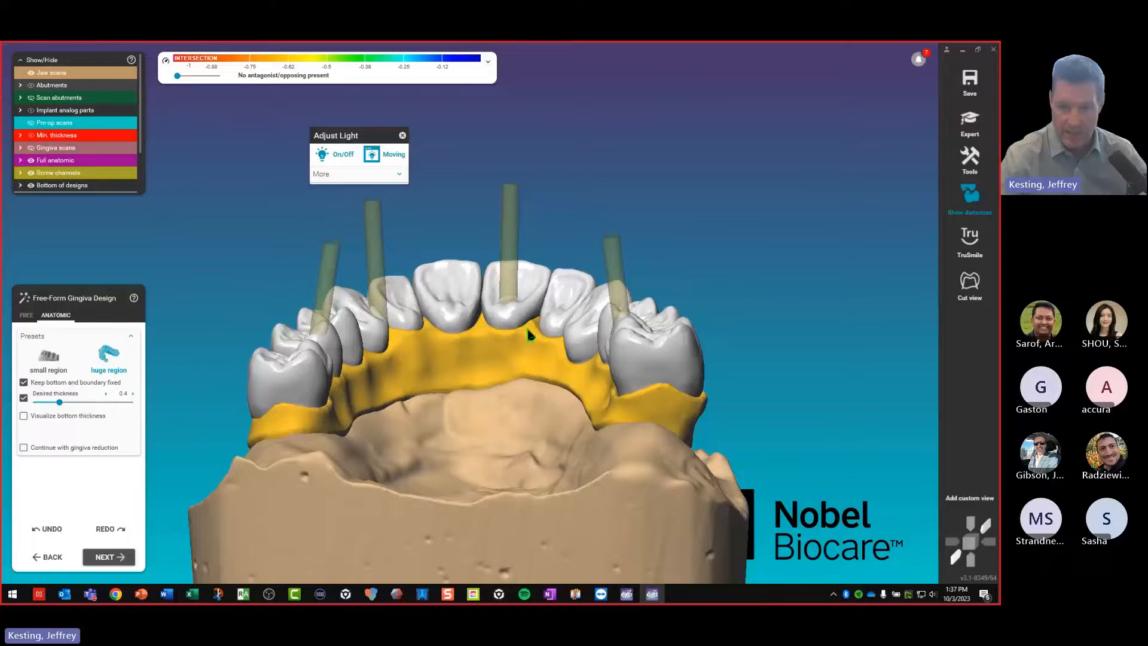
right_click_drag(532, 328, 578, 353)
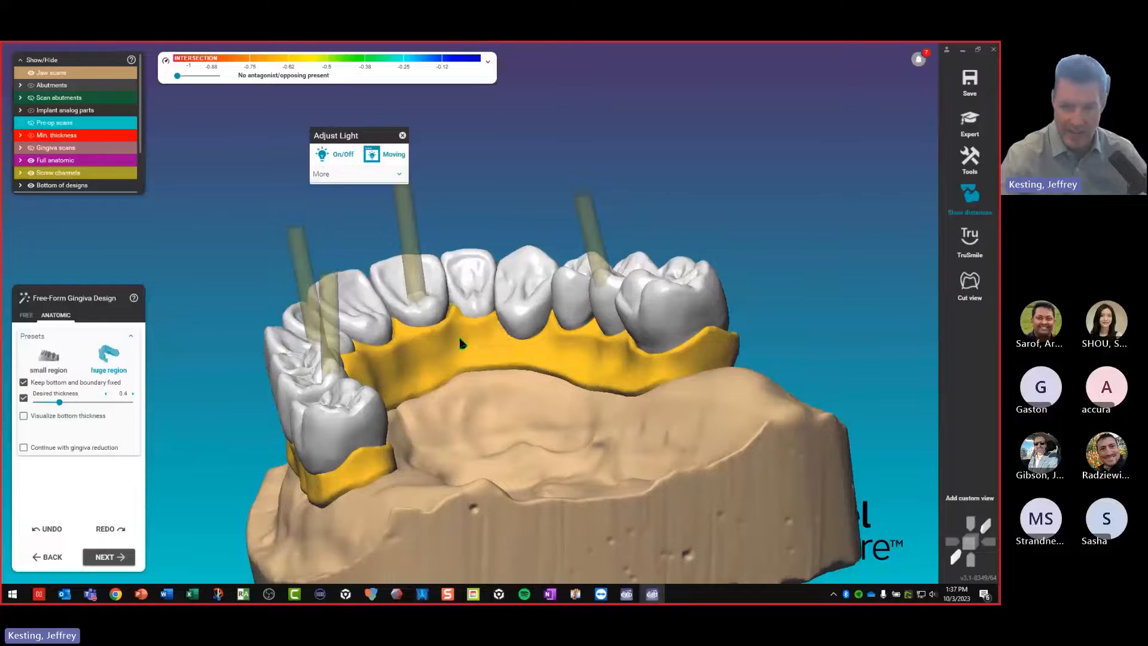
right_click_drag(494, 324, 450, 396)
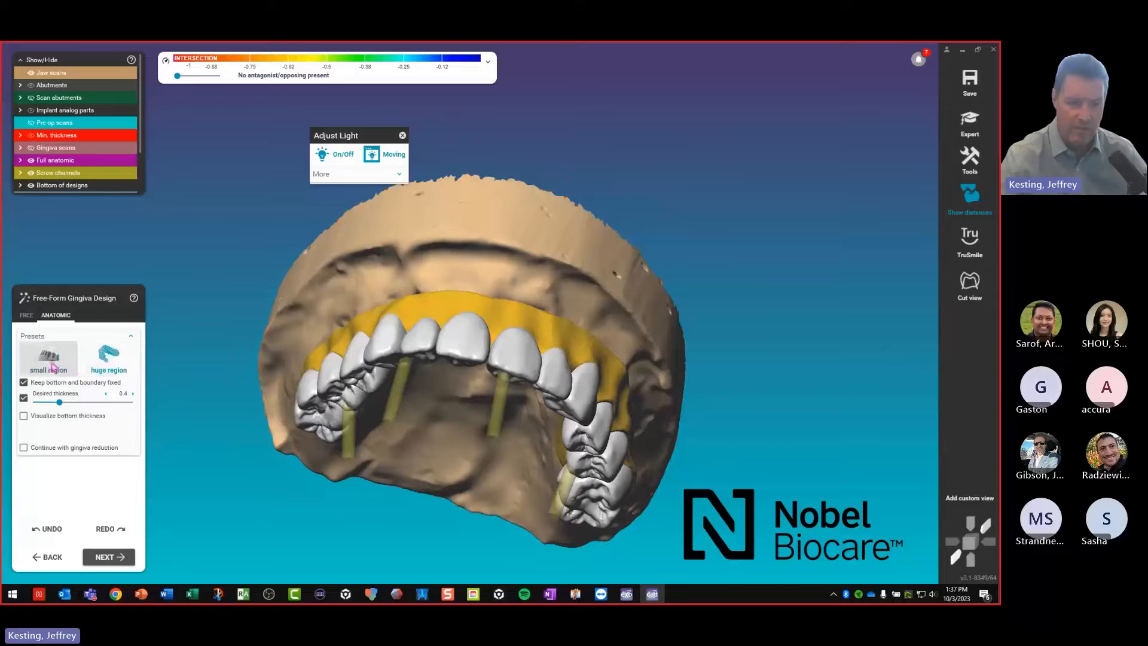
Pull the papilla between the patient's right molar and adjacent premolar down between the teeth with the small region preset
right_click_drag(157, 362, 405, 365)
scroll(192, 387, "up", 4)
left_click_drag(434, 369, 430, 381)
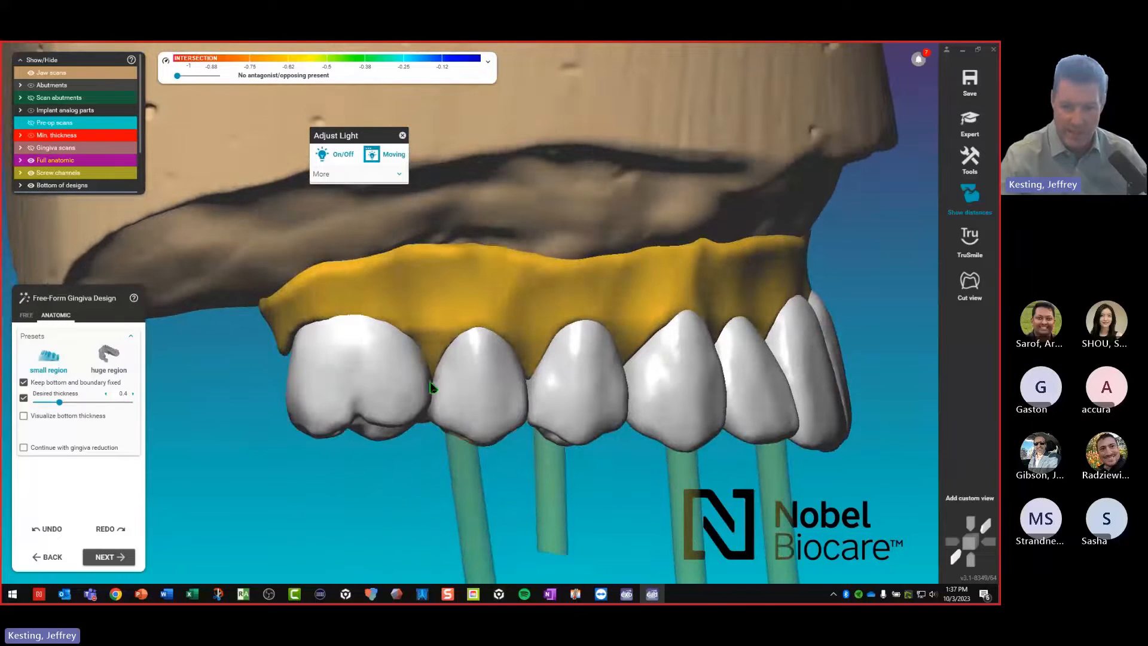
right_click_drag(362, 378, 333, 373)
right_click_drag(490, 432, 520, 369)
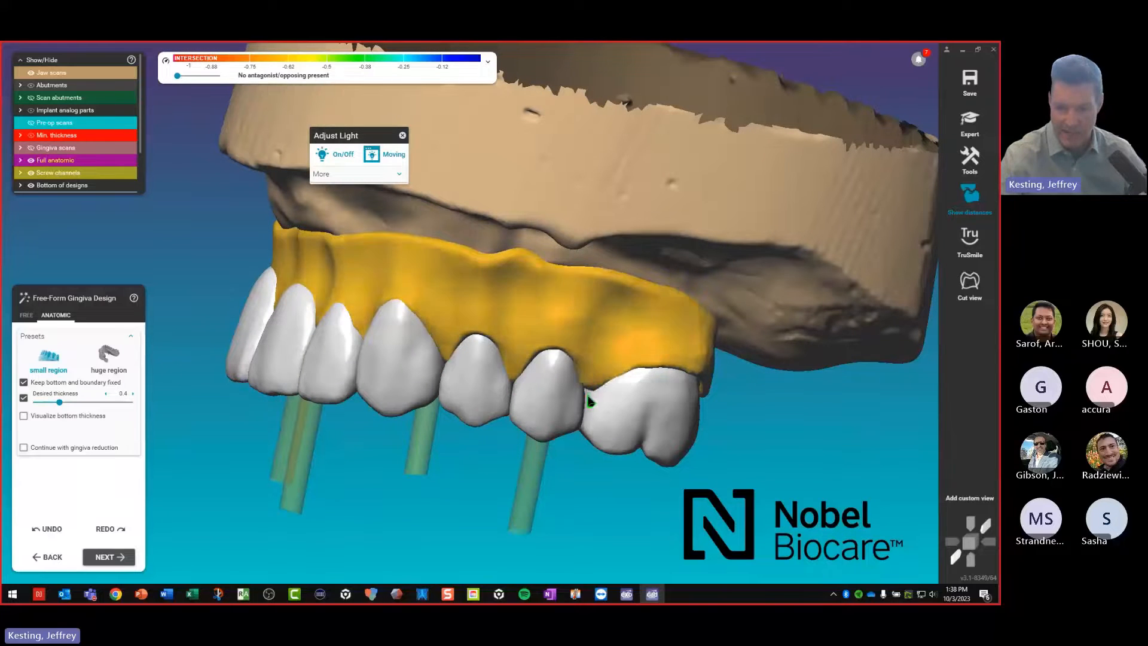
Add root contours to the outer gingiva above the patient's right teeth with the free Add/Remove tool and a smaller brush
mouse_move(587, 405)
right_mouse_down()
mouse_move(627, 415)
mouse_move(541, 367)
mouse_move(622, 367)
mouse_move(559, 328)
mouse_move(505, 334)
mouse_move(526, 333)
mouse_move(533, 347)
mouse_move(523, 351)
mouse_move(401, 343)
mouse_move(438, 371)
mouse_move(510, 356)
right_mouse_up()
left_click(26, 315)
left_click(49, 346)
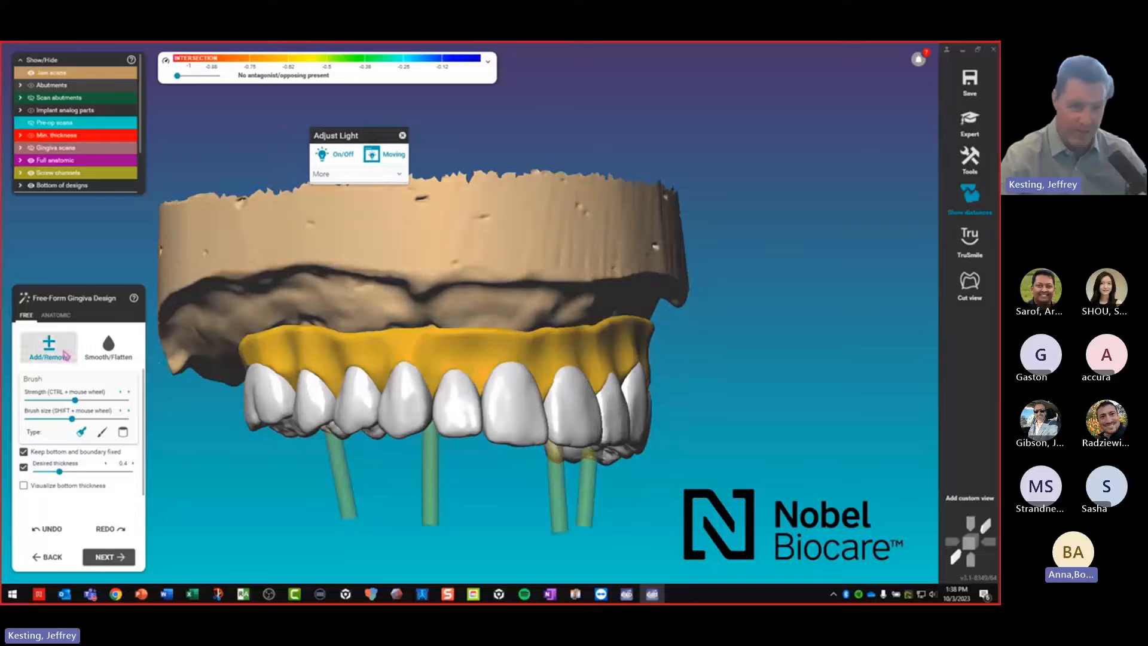
scroll(450, 363, "down", 1, "shift")
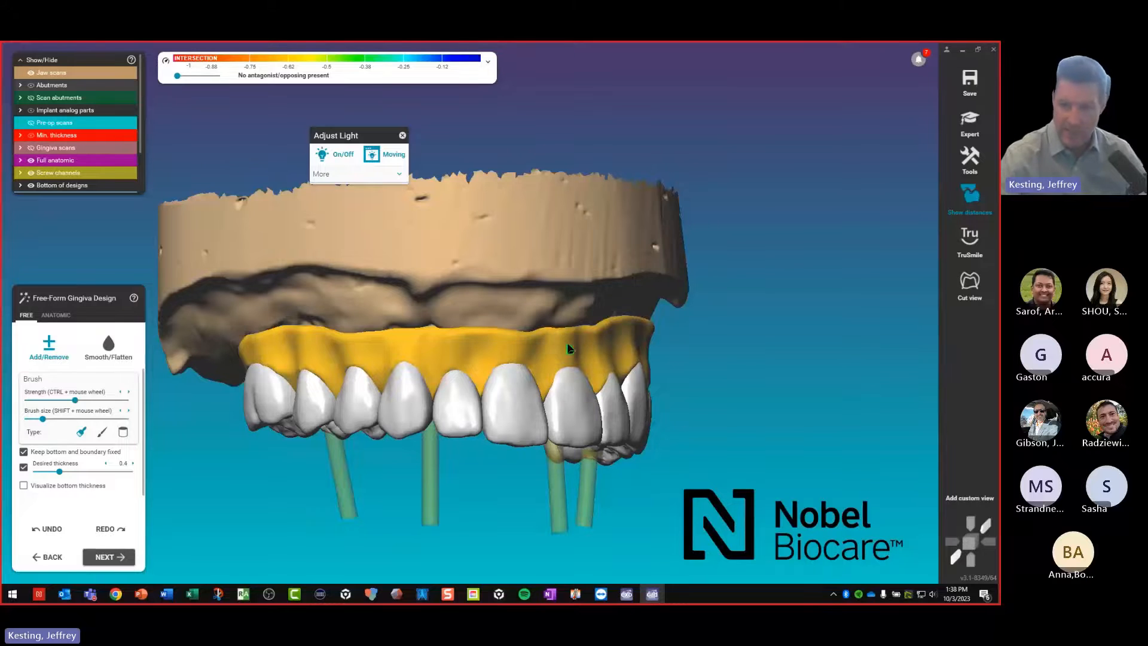
right_click_drag(579, 365, 494, 389)
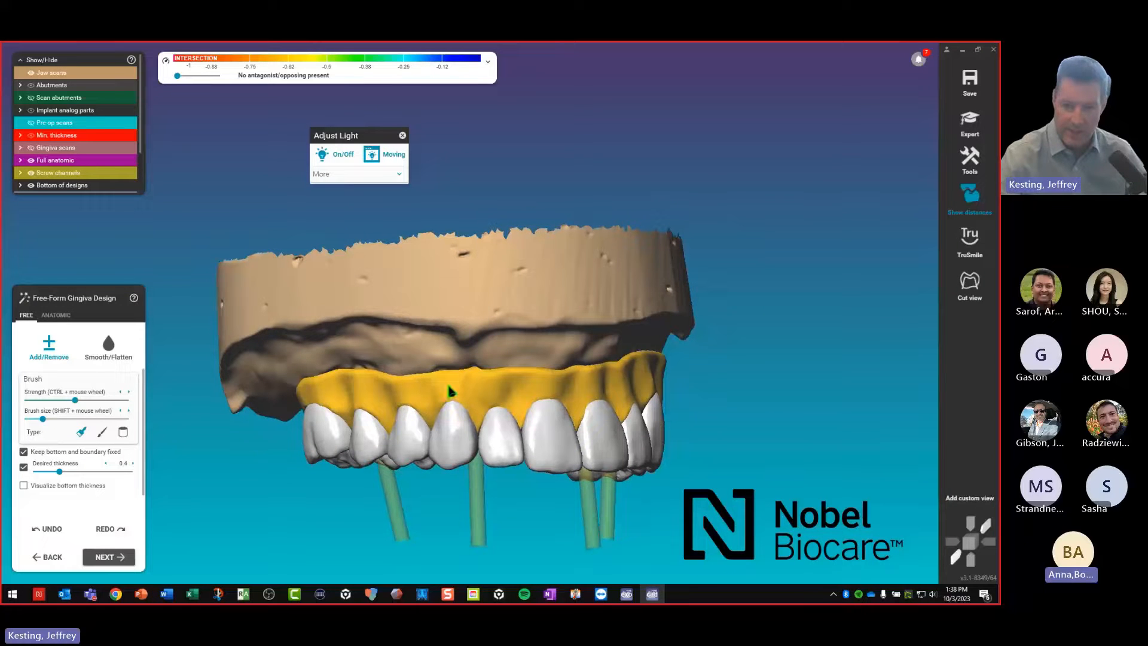
scroll(469, 365, "down", 1)
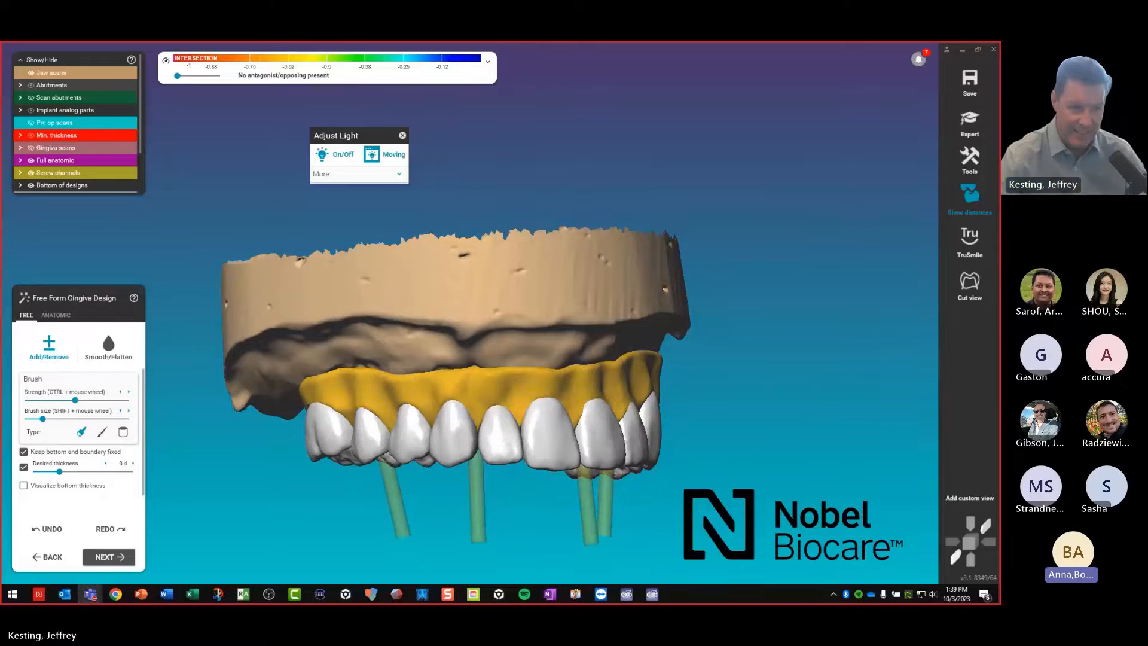
right_click_drag(780, 374, 414, 410)
scroll(411, 401, "up", 3)
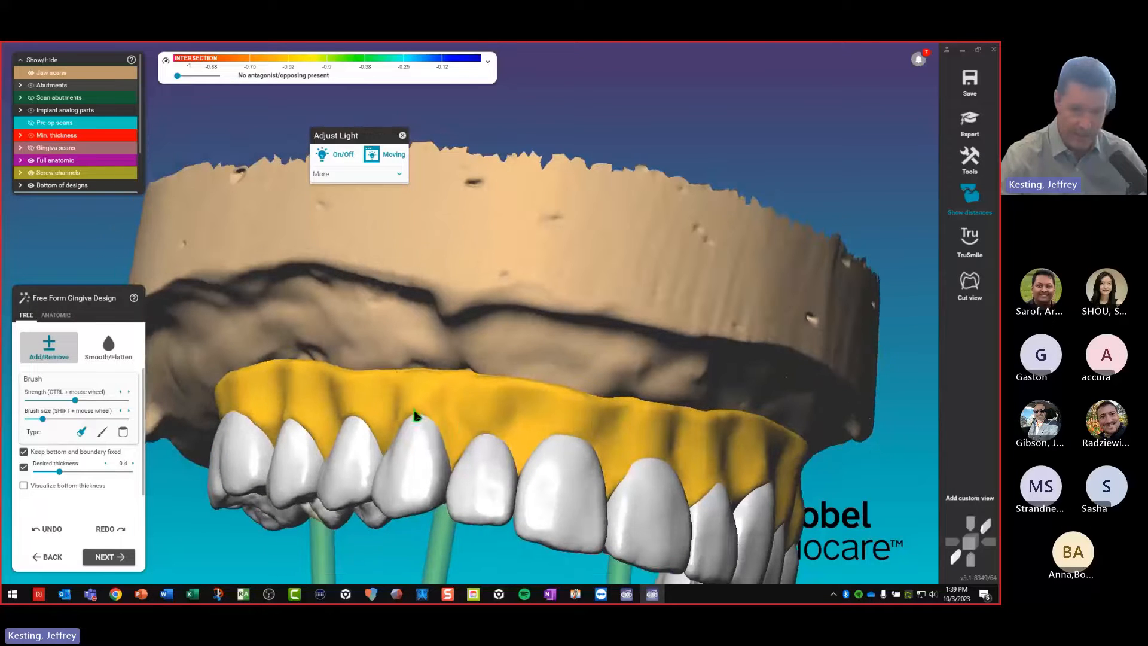
scroll(389, 403, "down", 3, "shift")
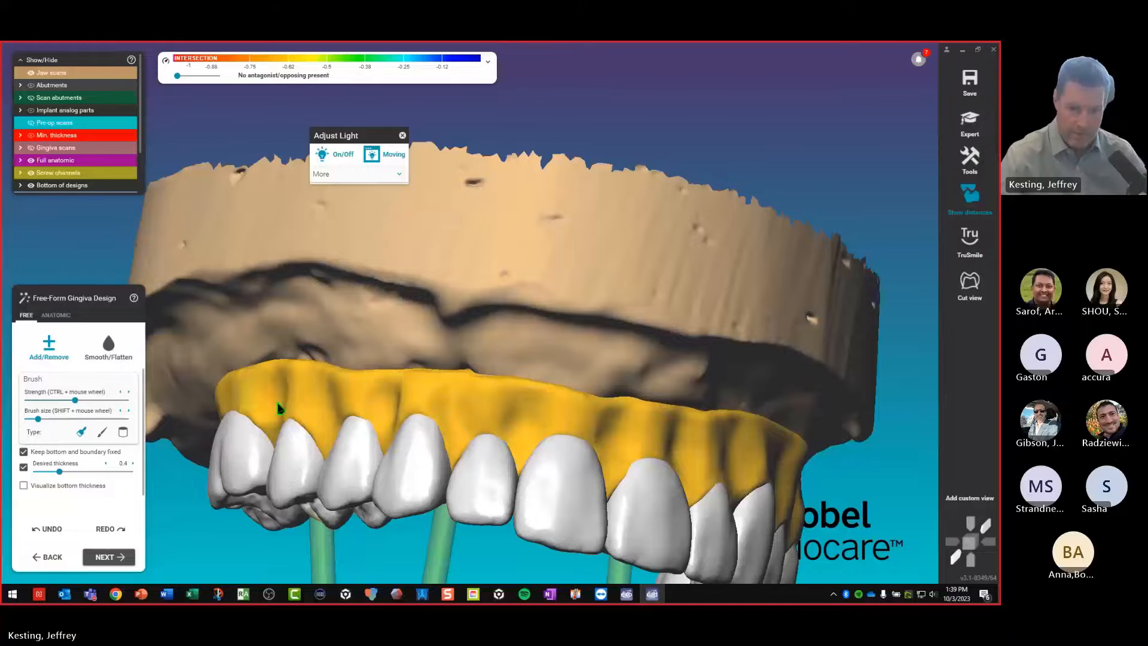
Smooth the outer gingiva around the arch with the Smooth/Flatten tool and a larger brush
scroll(529, 448, "down", 3)
right_click_drag(529, 447, 626, 443)
left_click(108, 345)
scroll(409, 377, "up", 2)
scroll(409, 376, "up", 1)
scroll(310, 388, "up", 2, "shift")
left_click_drag(303, 387, 521, 345)
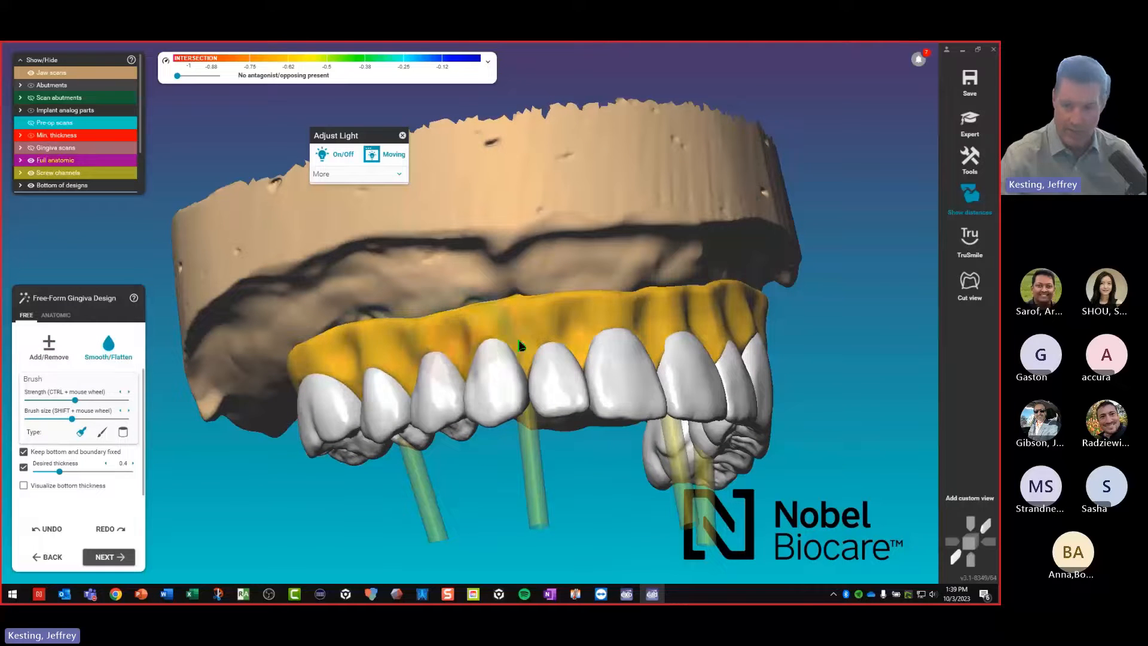
middle_click_drag(681, 352, 687, 362)
right_click_drag(687, 362, 514, 343)
mouse_move(753, 395)
left_mouse_down()
mouse_move(669, 356)
mouse_move(789, 395)
mouse_move(830, 443)
mouse_move(784, 434)
left_mouse_up()
mouse_move(634, 407)
right_mouse_down()
mouse_move(780, 430)
mouse_move(759, 383)
right_mouse_up()
right_click_drag(358, 382, 431, 382)
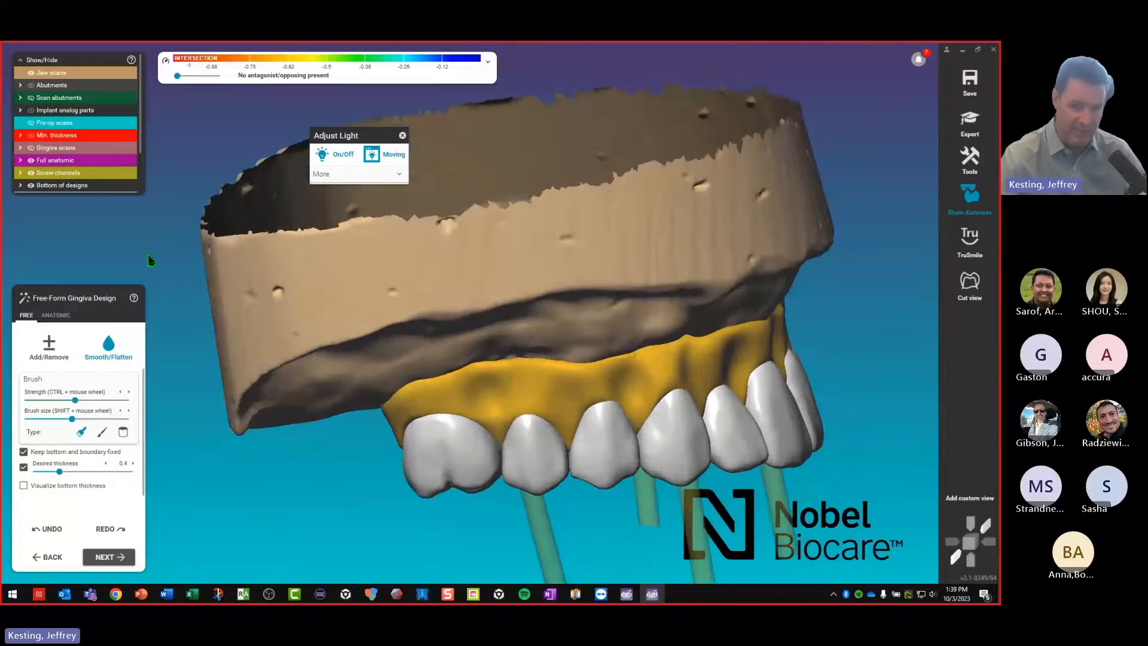
Hide the jaw scans and build up the gingiva above the front teeth with Add/Remove and a small brush
left_click(30, 73)
right_click_drag(257, 215, 335, 418)
scroll(169, 507, "up", 2)
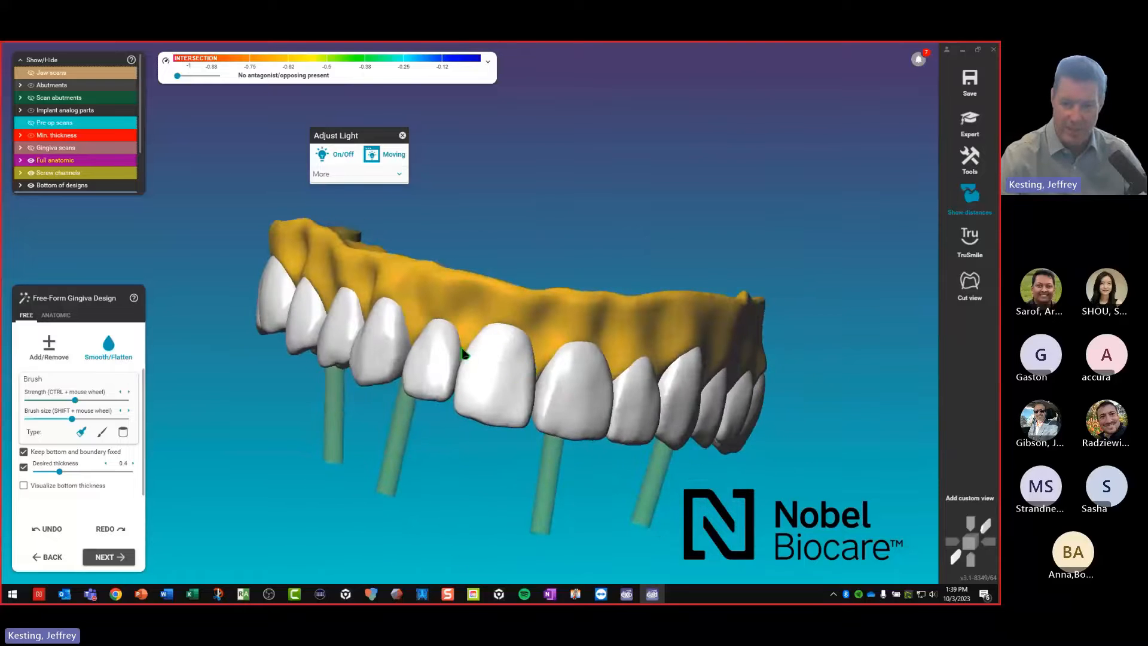
left_click(52, 317)
left_click(26, 316)
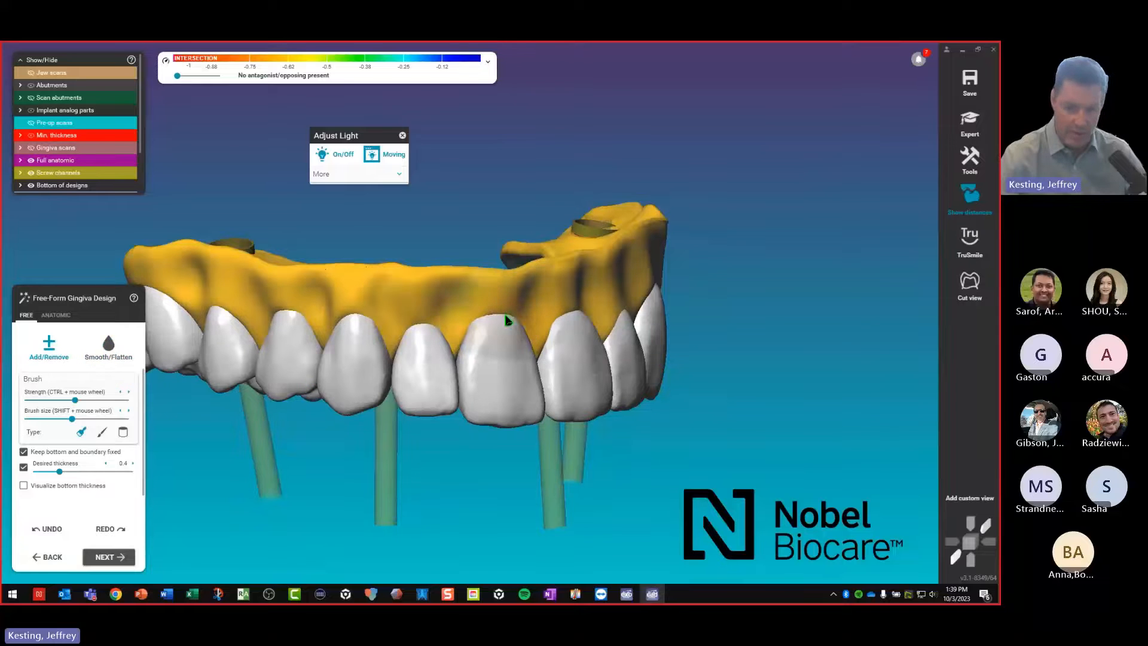
scroll(530, 309, "down", 4, "shift")
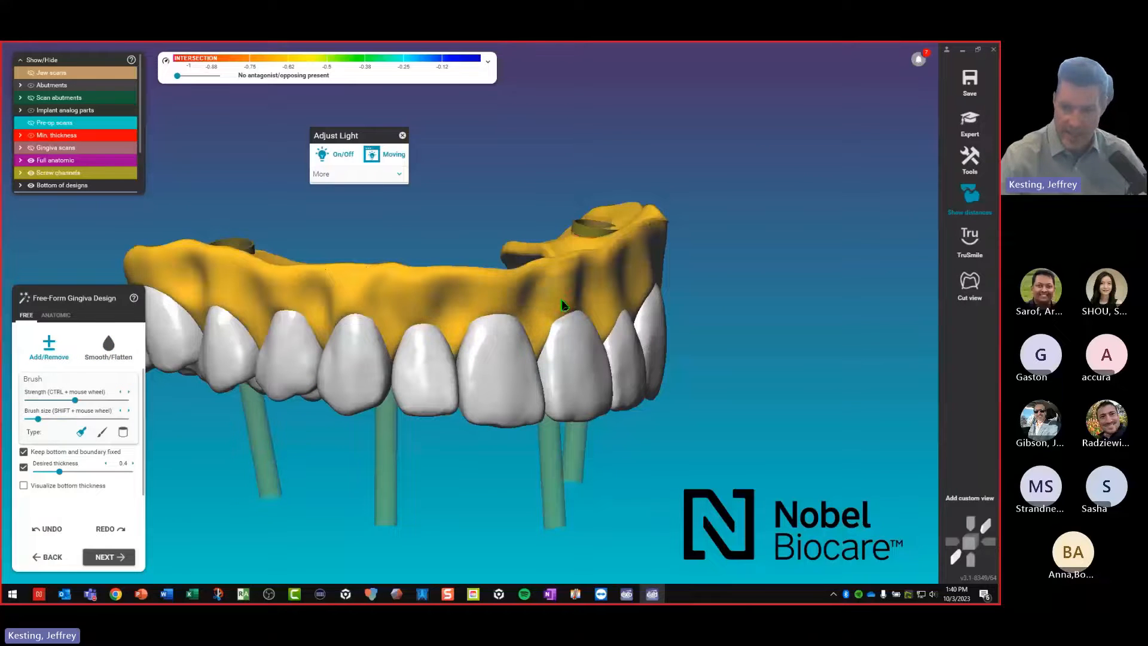
right_click_drag(557, 321, 507, 318)
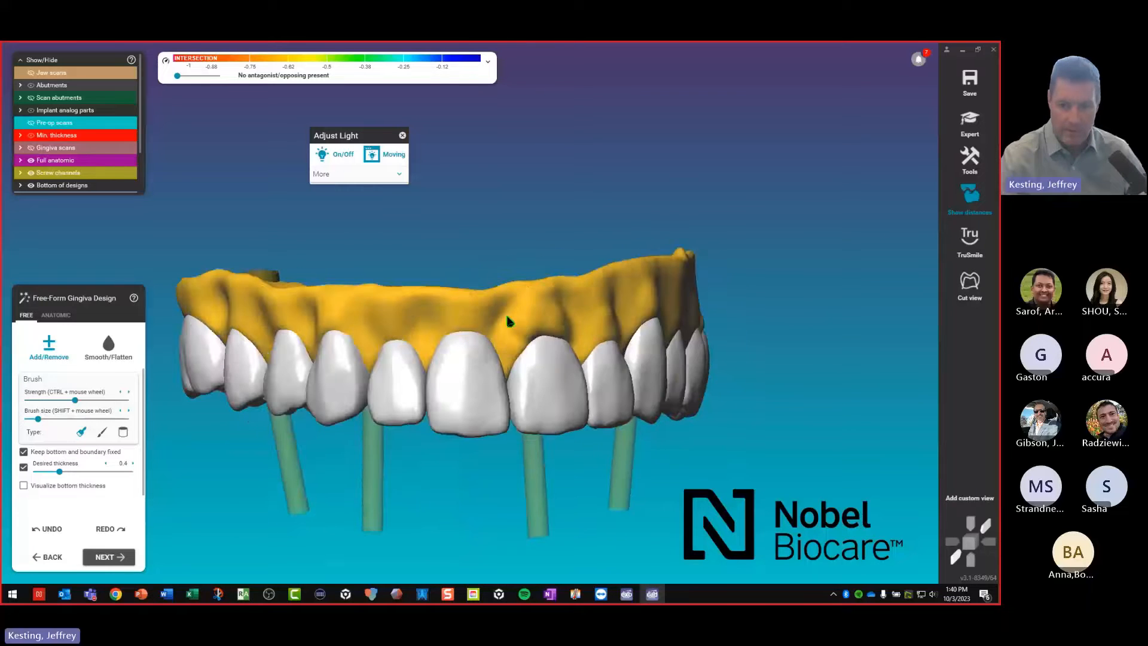
Smooth the built-up gingiva above the central incisors with the Smooth/Flatten tool
left_click(108, 347)
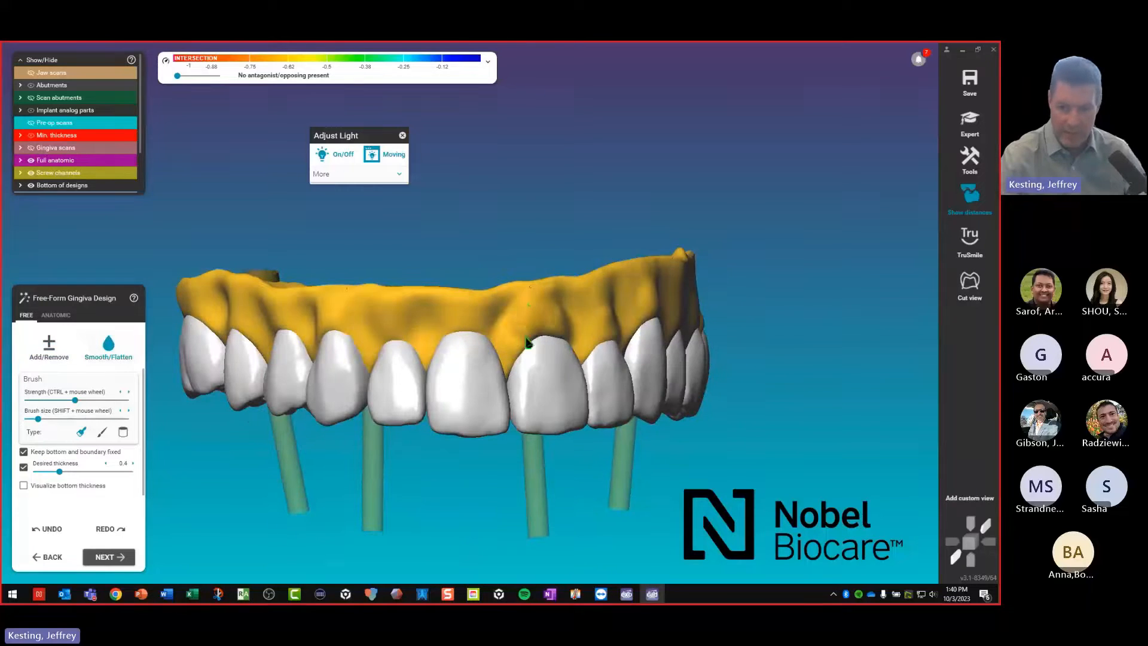
right_click_drag(568, 330, 544, 333)
mouse_move(468, 307)
left_mouse_down()
mouse_move(495, 316)
mouse_move(421, 290)
mouse_move(366, 339)
mouse_move(369, 306)
mouse_move(526, 282)
left_mouse_up()
right_click_drag(418, 286, 676, 372)
Add material to the gingiva around the neck of the patient's right central incisor
left_click(49, 346)
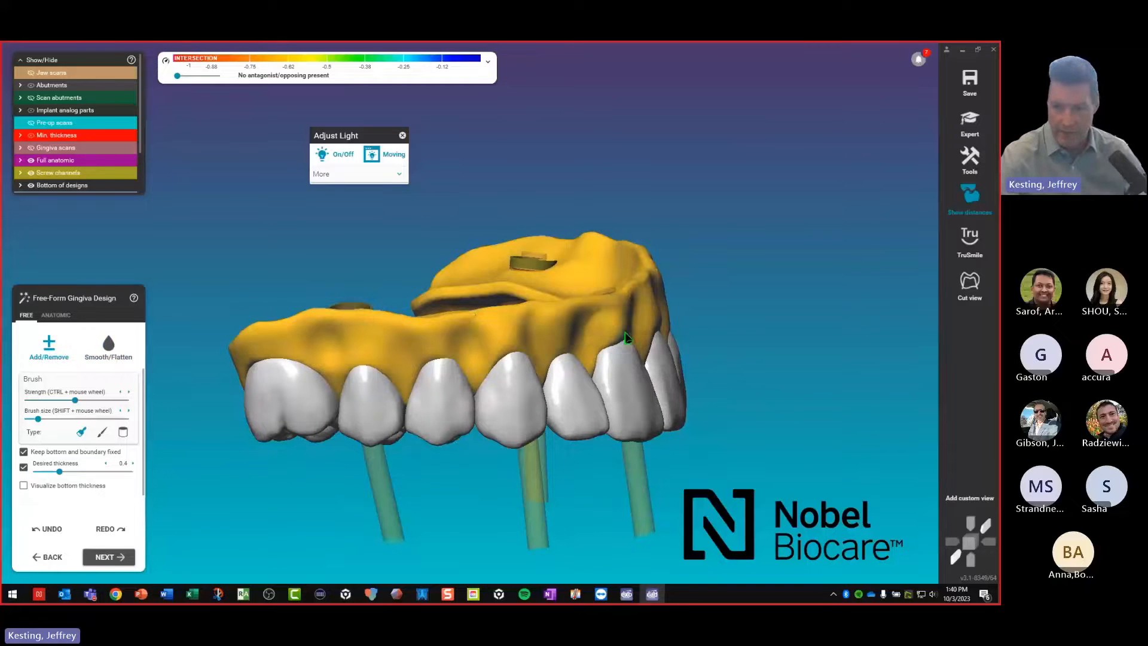
right_click_drag(600, 357, 472, 360)
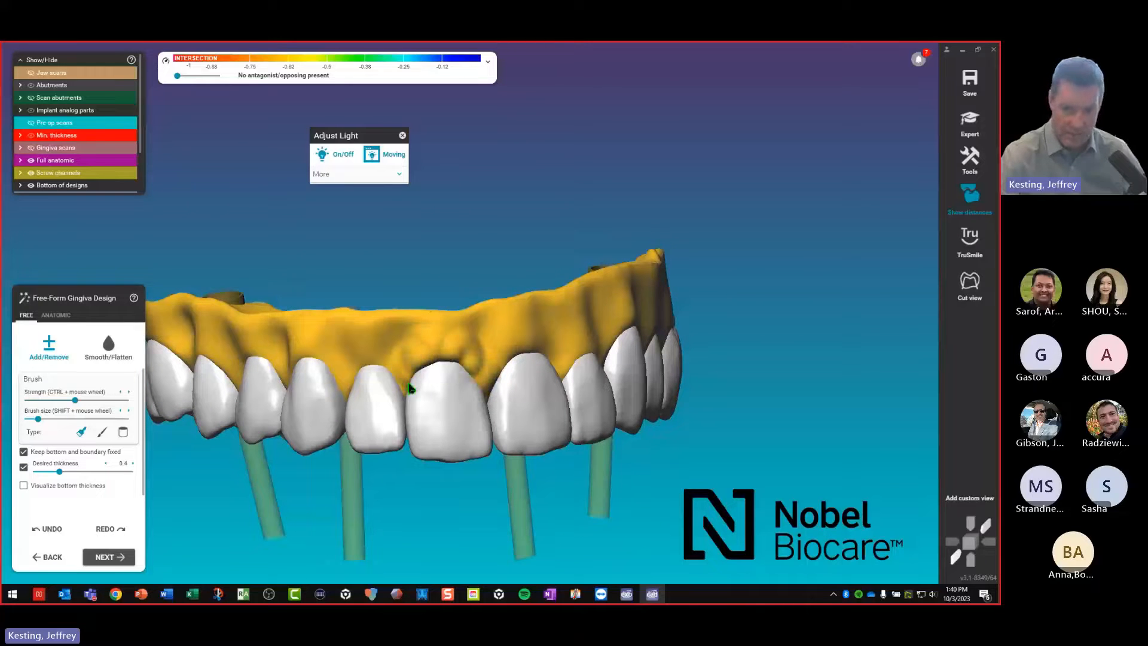
left_click_drag(453, 336, 455, 357)
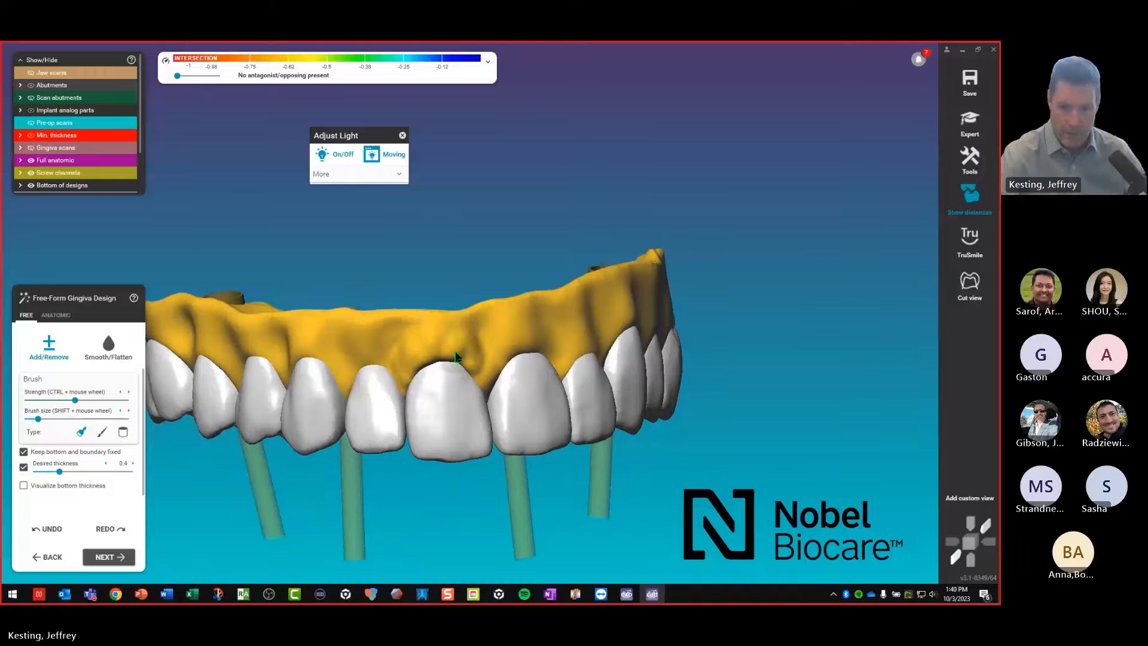
right_click_drag(493, 372, 467, 371)
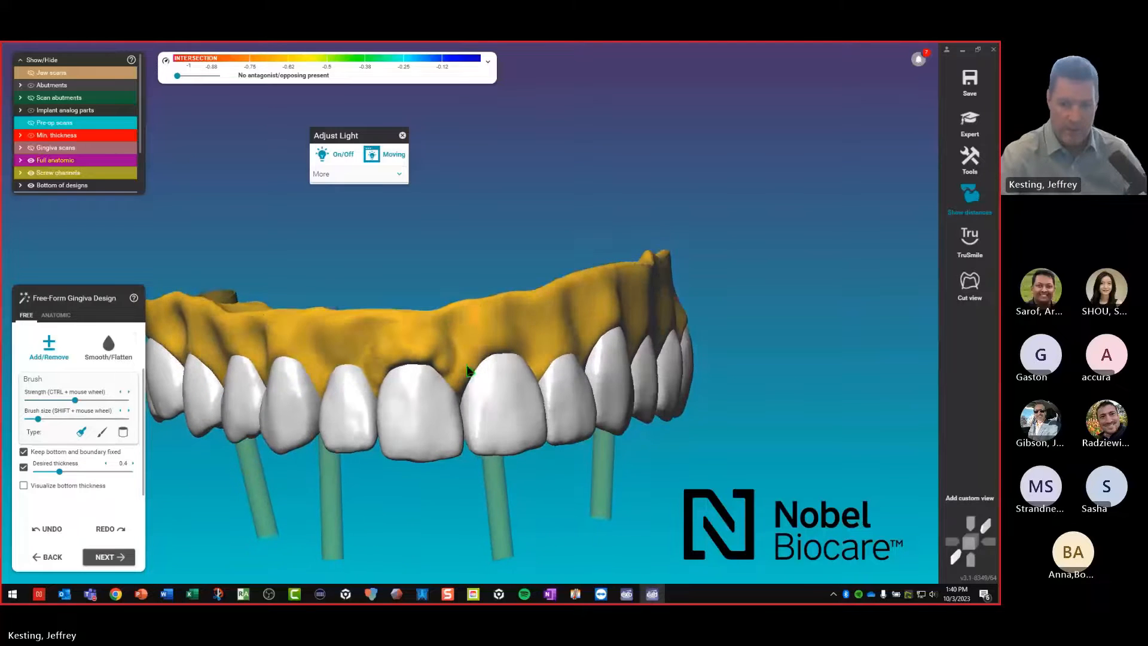
Smooth the added gingiva around the patient's right central incisor and check the whole arch
left_click(99, 348)
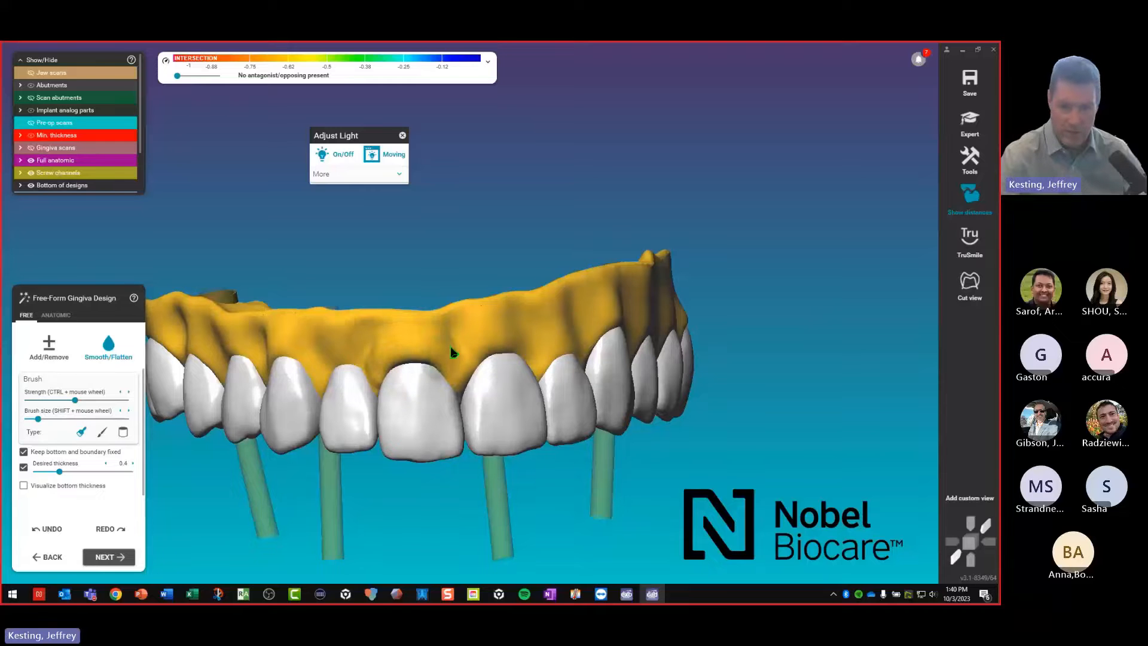
mouse_move(492, 355)
right_mouse_down()
mouse_move(665, 391)
mouse_move(619, 399)
right_mouse_up()
scroll(478, 408, "down", 5)
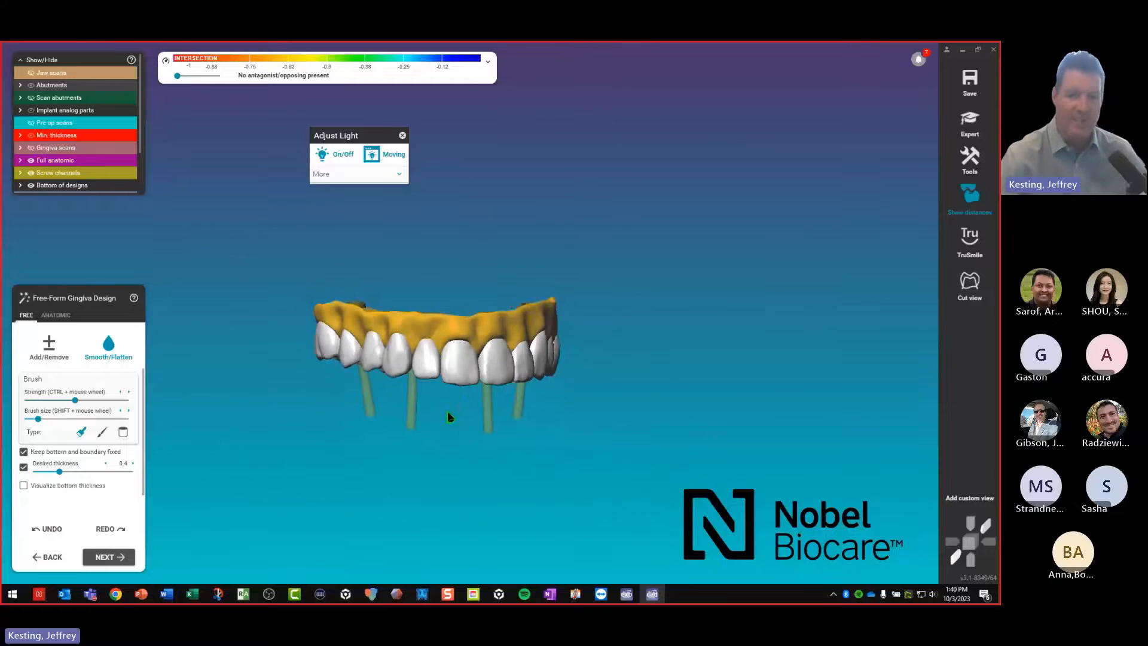
Finish the gingiva design, generate the virtual waxup scan and continue to the waxup's free-forming
right_click_drag(456, 414, 150, 538)
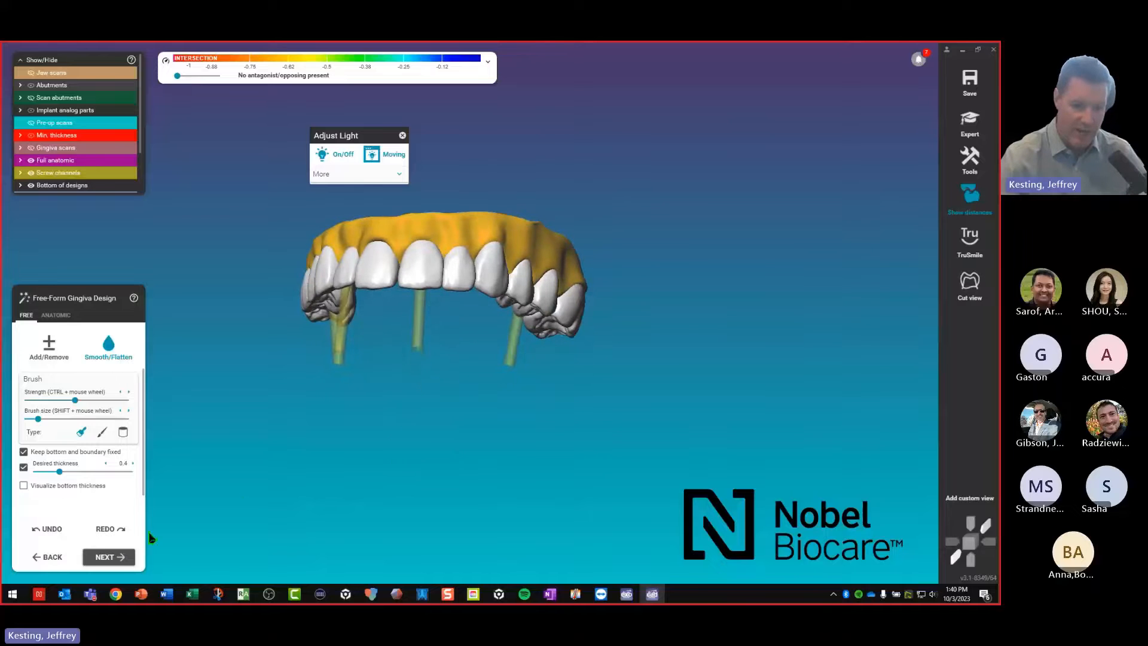
left_click(118, 558)
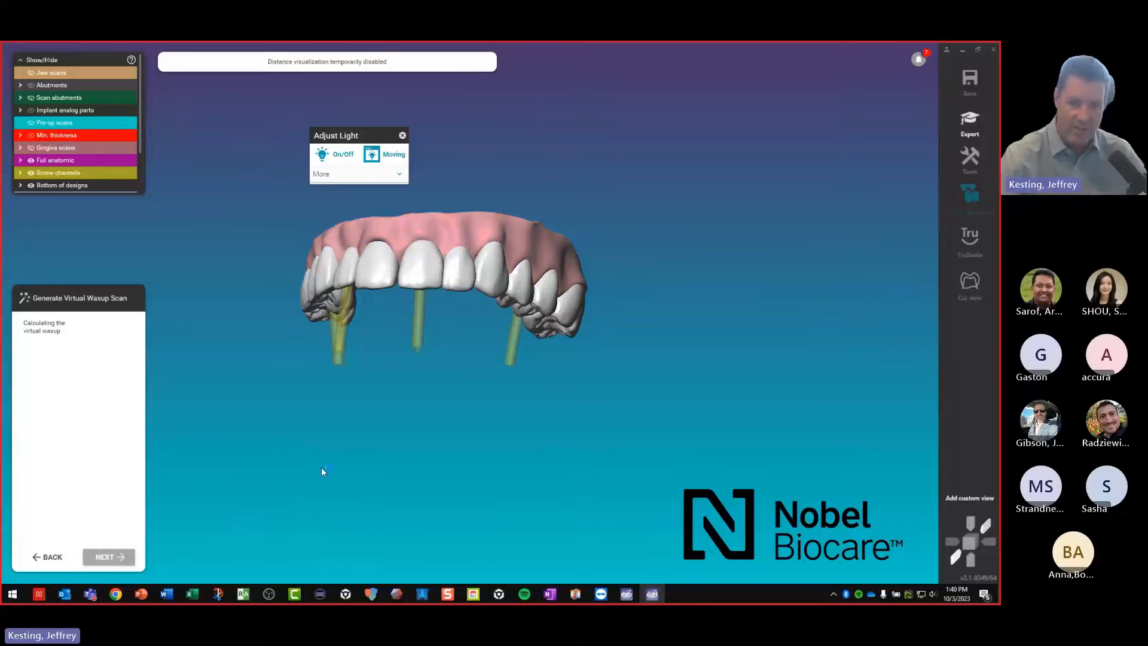
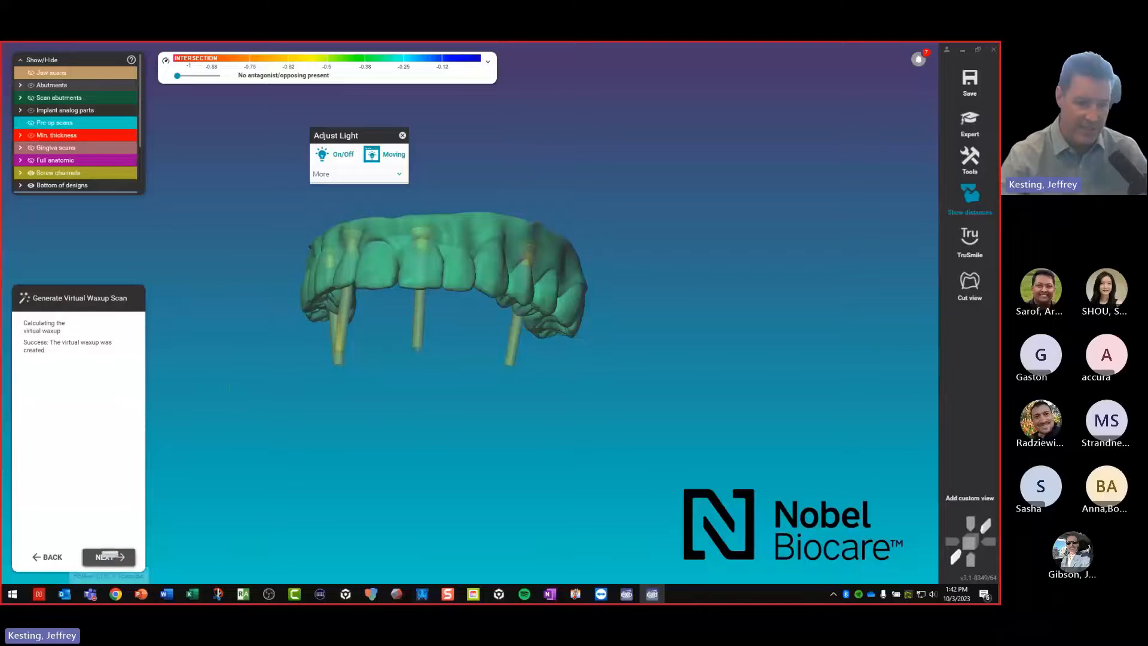
left_click(109, 557)
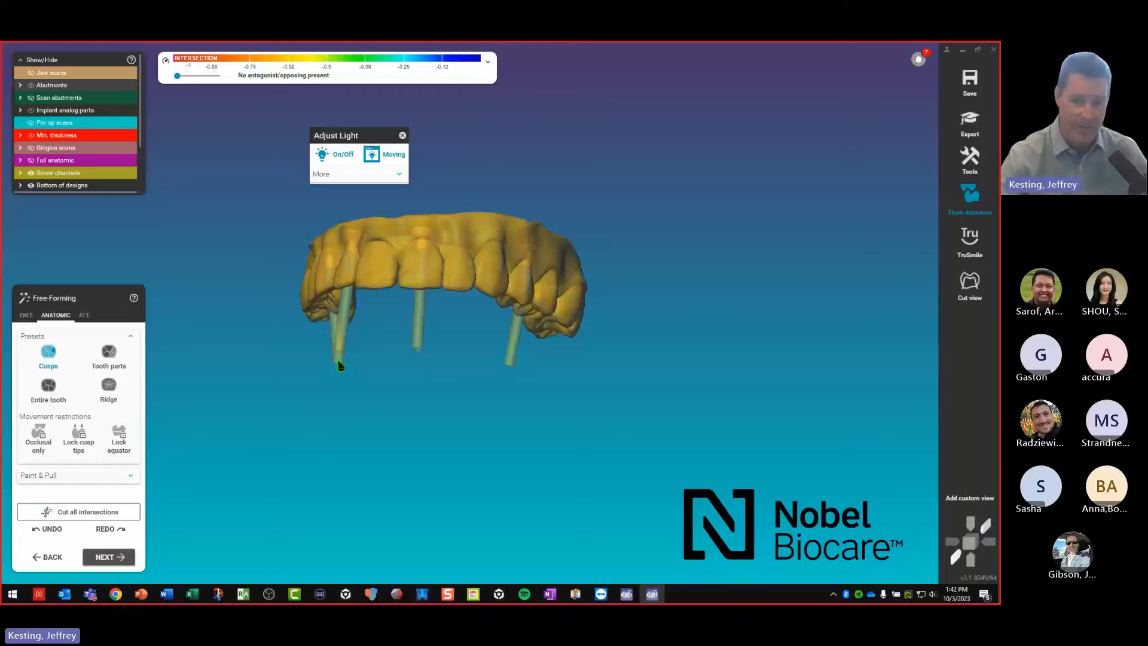
Set the full anatomic group's opacity to 0% and check the tissue side of the anatomic waxup
right_click_drag(338, 361, 370, 361)
left_click(93, 161)
left_click_drag(93, 160, 14, 160)
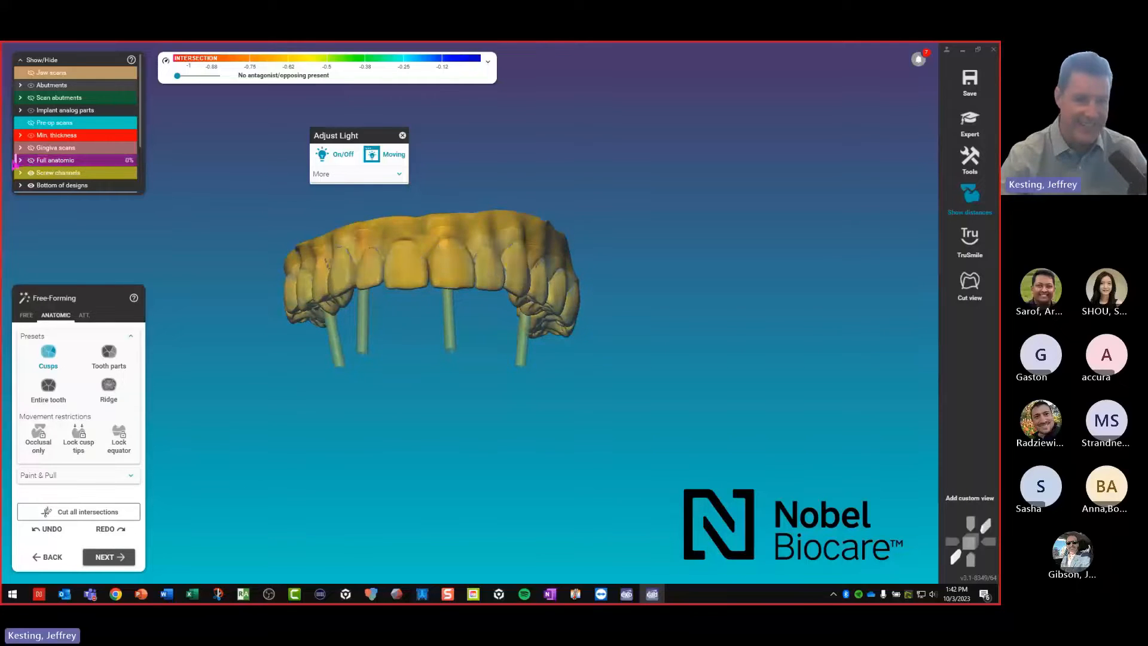
left_click_drag(142, 122, 145, 166)
right_click_drag(460, 310, 364, 377)
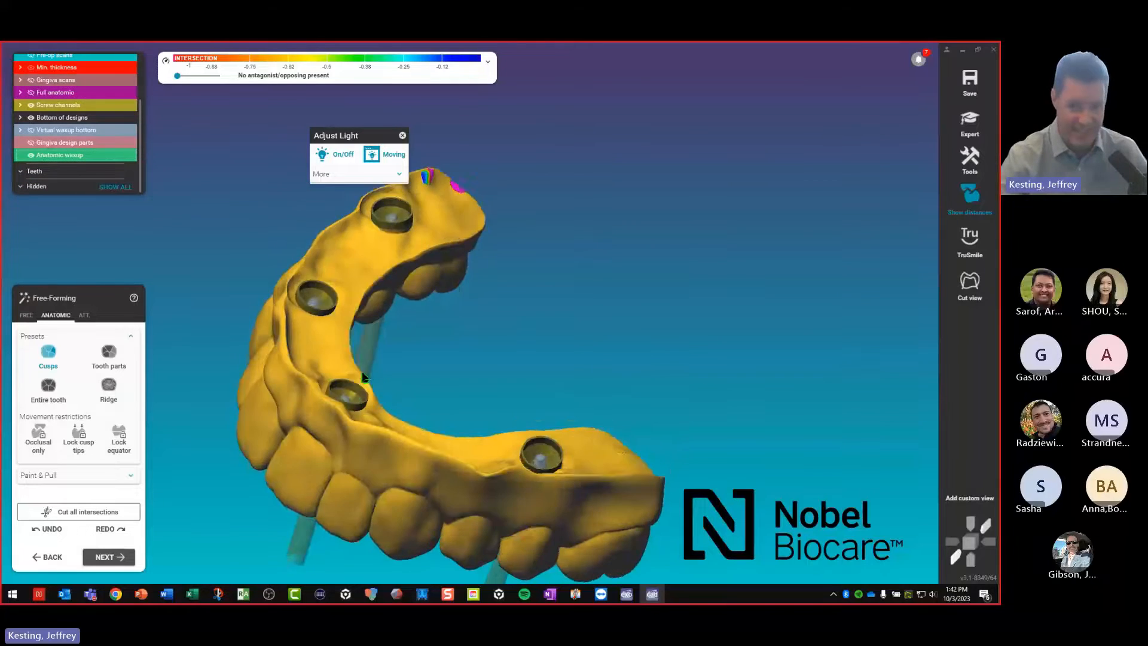
scroll(364, 377, "down", 5)
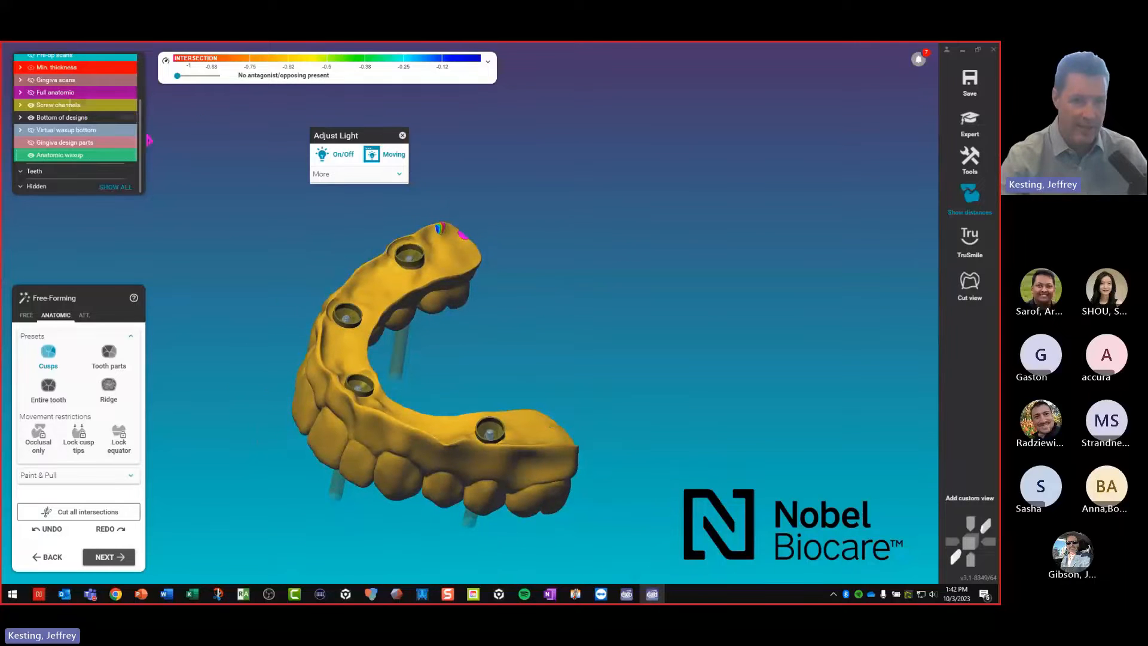
Smooth the tissue side of the waxup around the arch and implant sites with the free Smooth/Flatten tool
scroll(144, 139, "up", 3)
mouse_move(287, 272)
right_mouse_down()
mouse_move(317, 293)
mouse_move(333, 281)
mouse_move(366, 290)
mouse_move(355, 303)
mouse_move(651, 353)
right_mouse_up()
scroll(651, 353, "up", 1)
left_click(21, 318)
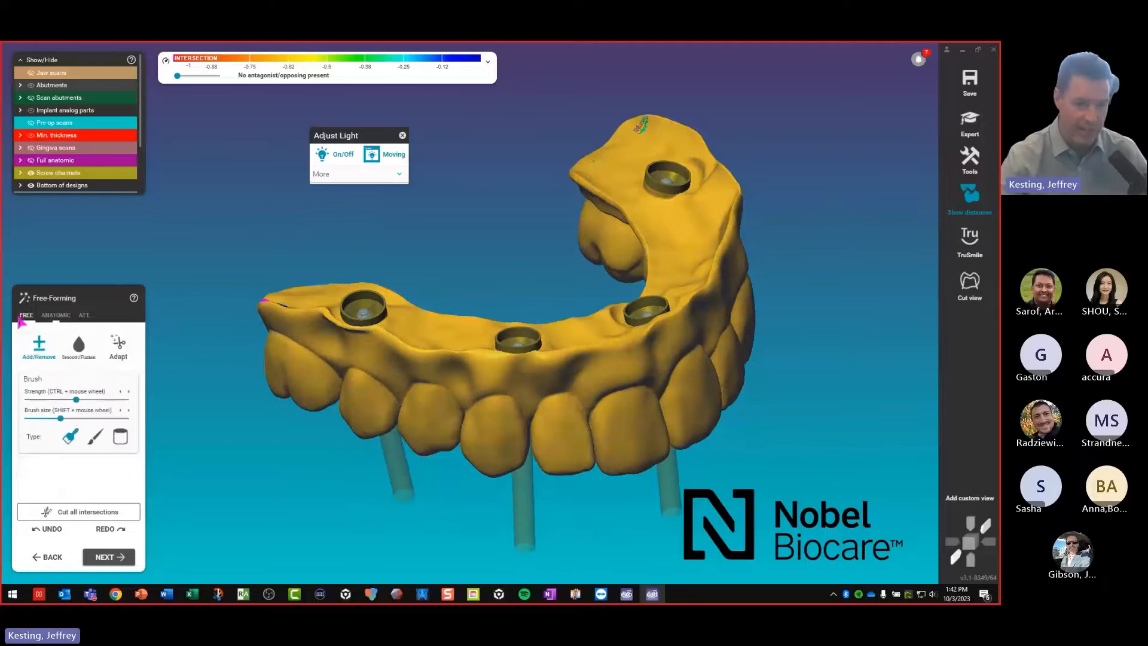
left_click(88, 353)
right_click_drag(308, 320, 300, 358)
mouse_move(262, 312)
left_mouse_down()
mouse_move(289, 341)
mouse_move(317, 342)
mouse_move(418, 397)
mouse_move(486, 403)
mouse_move(455, 410)
mouse_move(510, 417)
mouse_move(583, 409)
mouse_move(652, 380)
mouse_move(621, 360)
mouse_move(646, 379)
mouse_move(671, 371)
mouse_move(682, 328)
mouse_move(702, 337)
mouse_move(747, 236)
mouse_move(717, 314)
mouse_move(728, 286)
left_mouse_up()
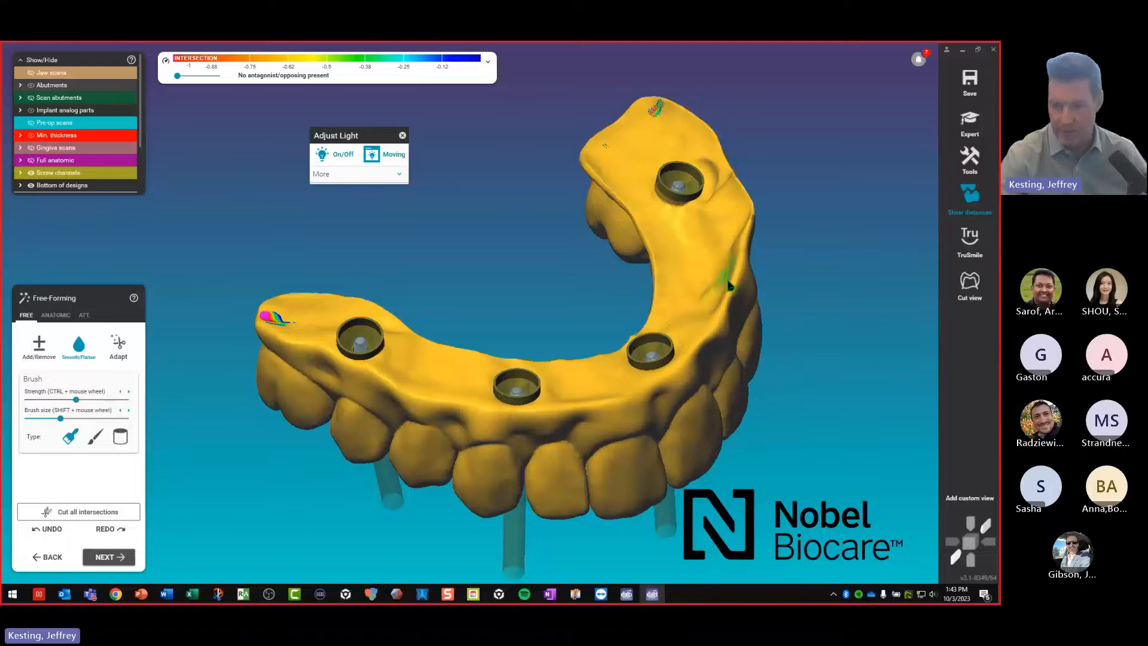
mouse_move(557, 445)
right_mouse_down()
mouse_move(610, 465)
mouse_move(563, 433)
mouse_move(516, 436)
right_mouse_up()
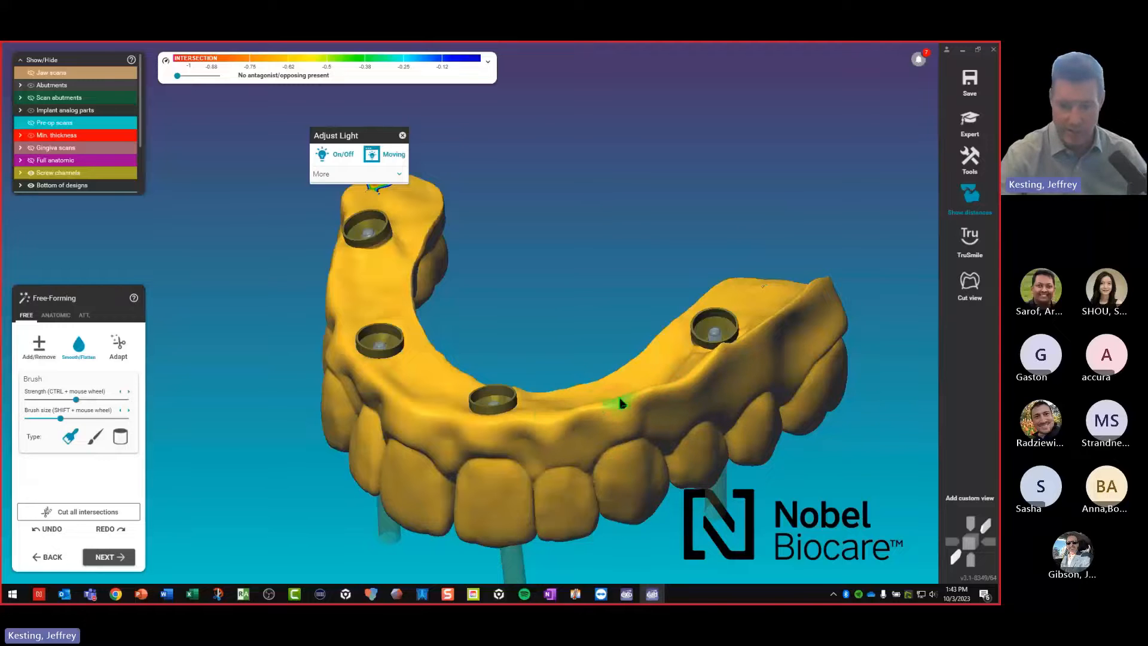
mouse_move(495, 428)
right_mouse_down()
mouse_move(501, 438)
mouse_move(515, 389)
mouse_move(379, 406)
mouse_move(446, 419)
right_mouse_up()
mouse_move(500, 408)
left_mouse_down()
mouse_move(687, 443)
mouse_move(711, 435)
mouse_move(697, 380)
mouse_move(697, 431)
mouse_move(675, 445)
left_mouse_up()
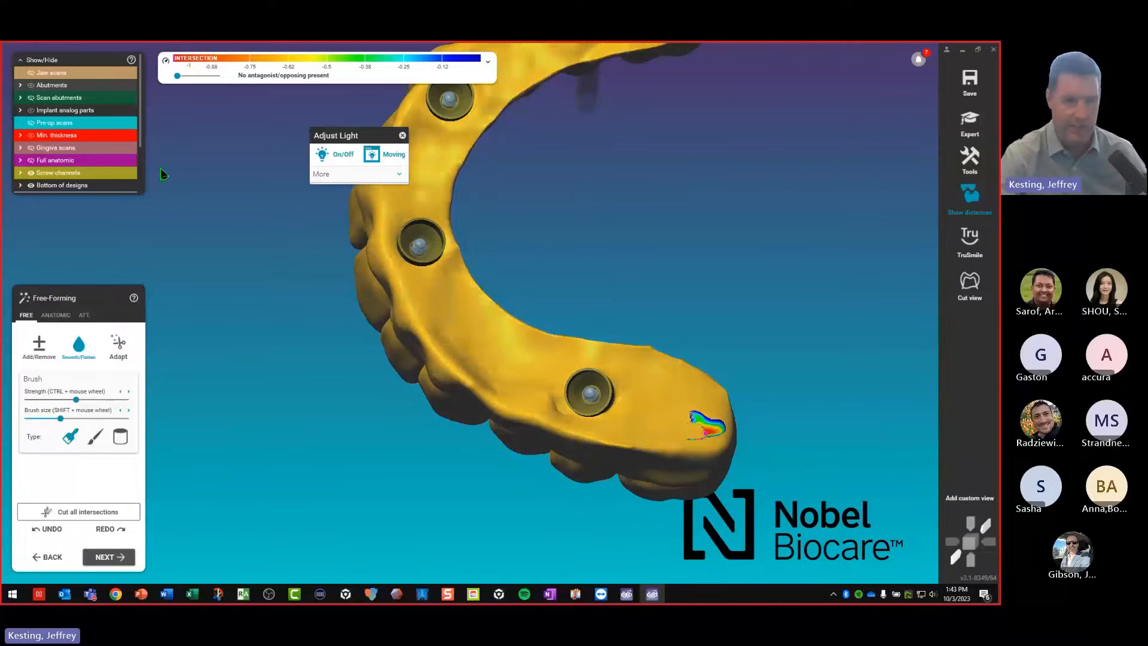
Show the jaw scans, smooth the waxup around the patient's left distal implant against them, and hide them again
left_click(30, 72)
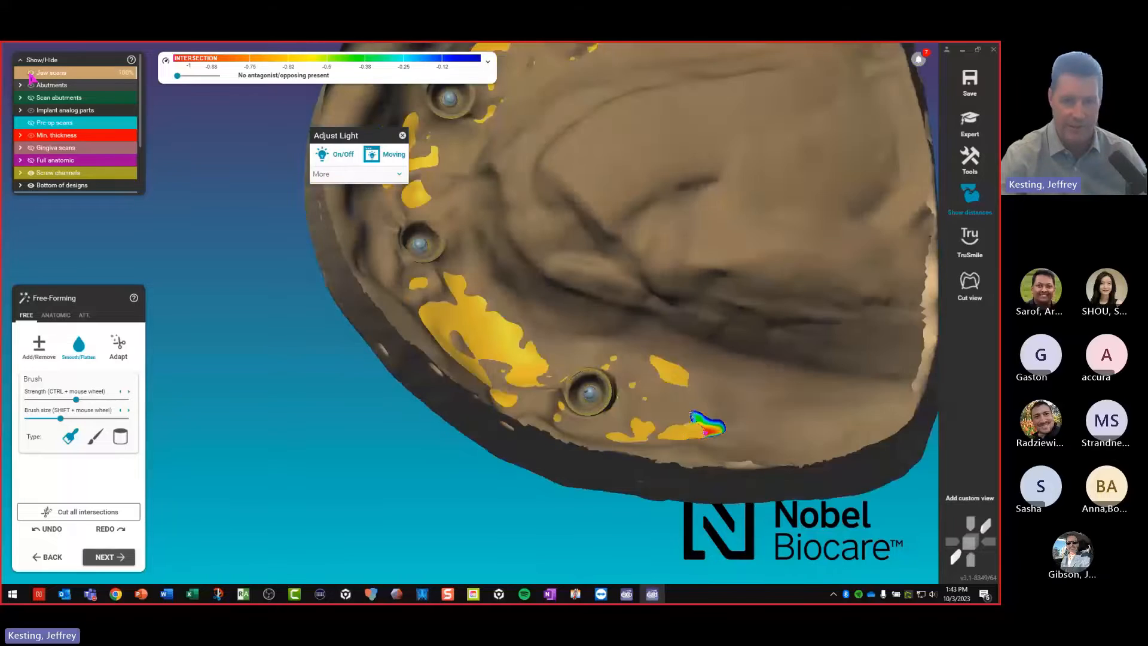
mouse_move(675, 417)
left_mouse_down()
mouse_move(708, 426)
mouse_move(673, 434)
mouse_move(671, 382)
mouse_move(652, 366)
left_mouse_up()
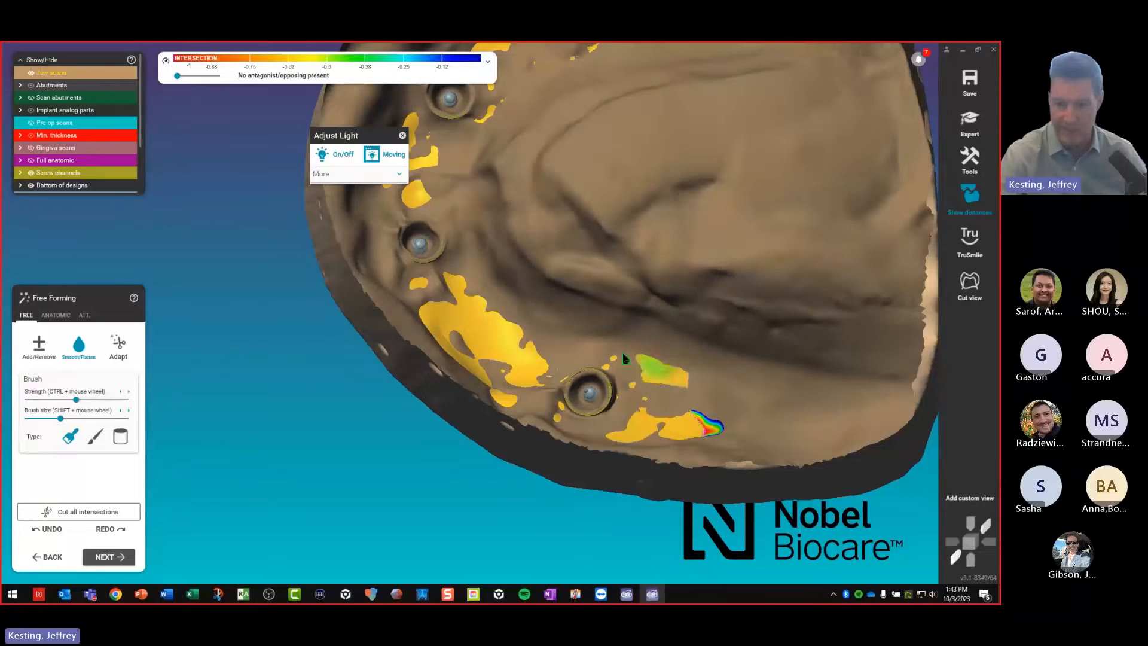
left_click(30, 73)
Smooth the waxup's tissue side on the patient's left, from the distal end past the distal implant towards the front
scroll(413, 281, "down", 2)
right_click_drag(413, 287, 423, 385)
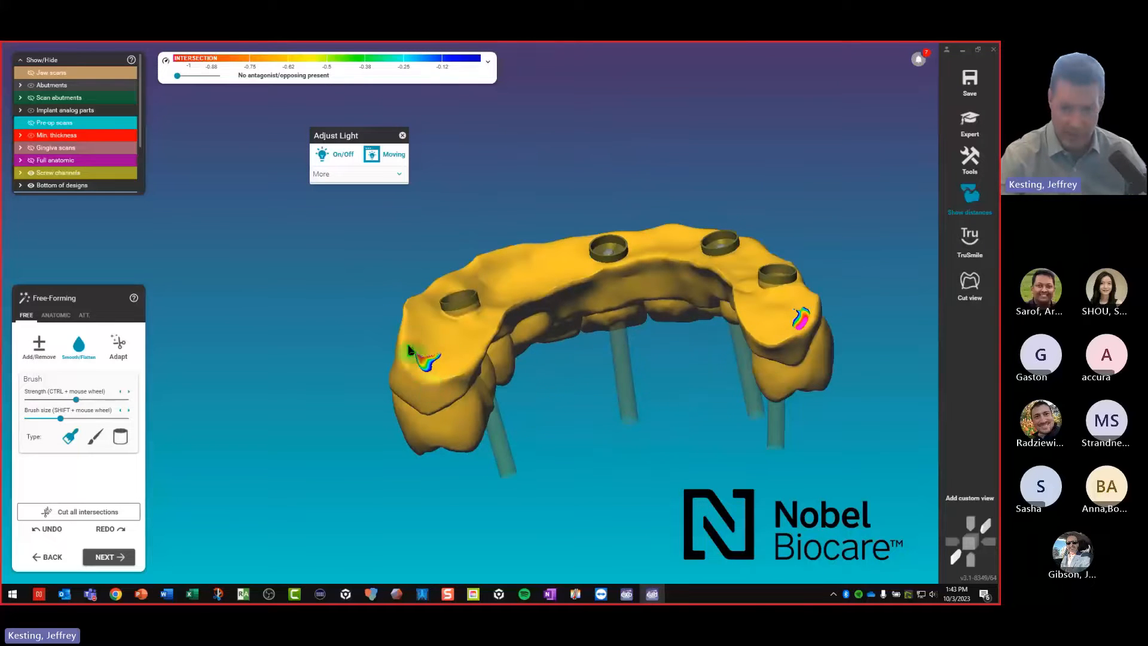
mouse_move(406, 327)
left_mouse_down()
mouse_move(437, 375)
mouse_move(504, 308)
mouse_move(480, 328)
left_mouse_up()
right_click_drag(479, 332, 429, 299)
left_click_drag(424, 308, 405, 368)
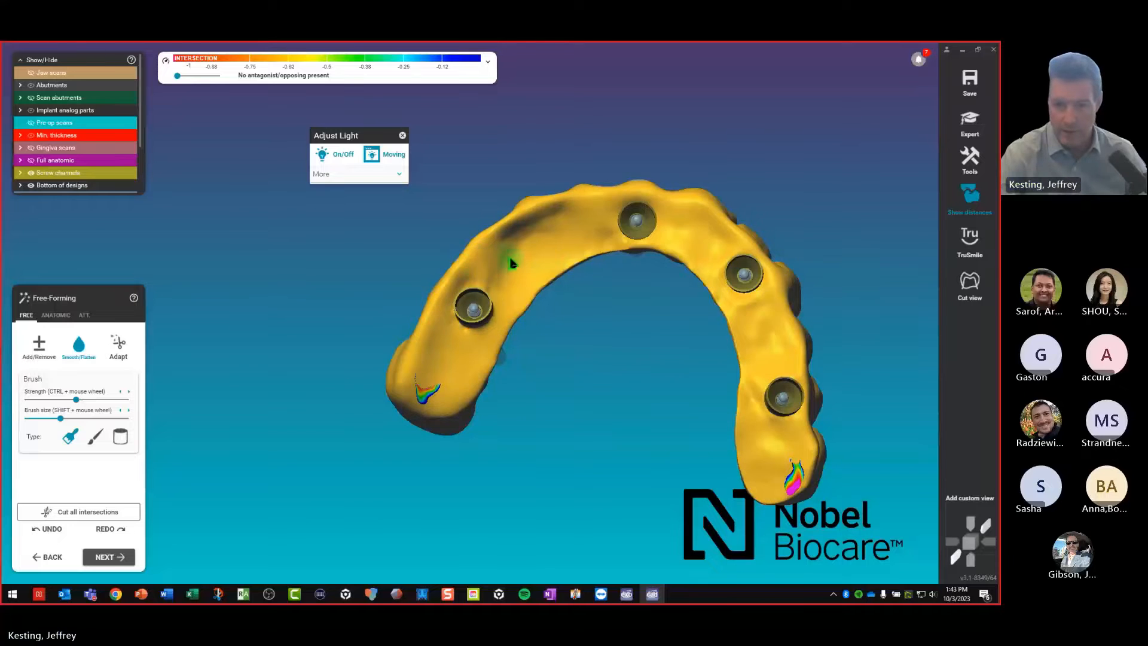
mouse_move(536, 281)
right_mouse_down()
mouse_move(577, 356)
mouse_move(578, 276)
right_mouse_up()
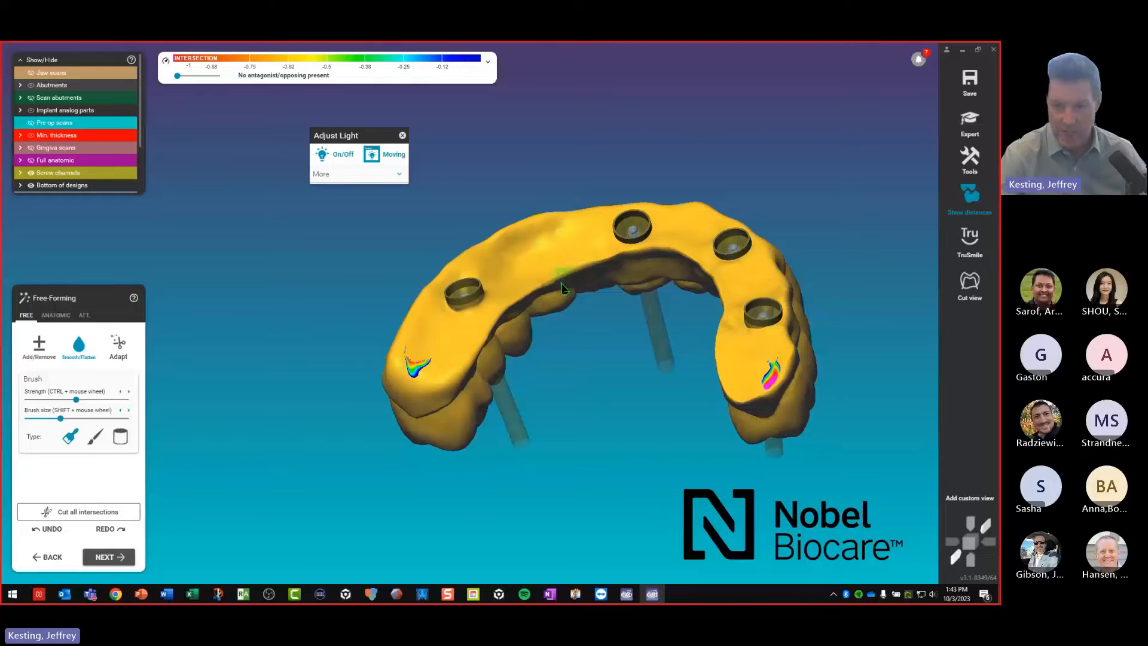
Smooth the palatal edge of the waxup's tissue side from the front round to the patient's distal end with the free Smooth/Flatten tool
mouse_move(498, 314)
left_mouse_down()
mouse_move(454, 385)
mouse_move(530, 278)
mouse_move(523, 291)
mouse_move(611, 262)
mouse_move(527, 295)
left_mouse_up()
right_click_drag(492, 319, 572, 382)
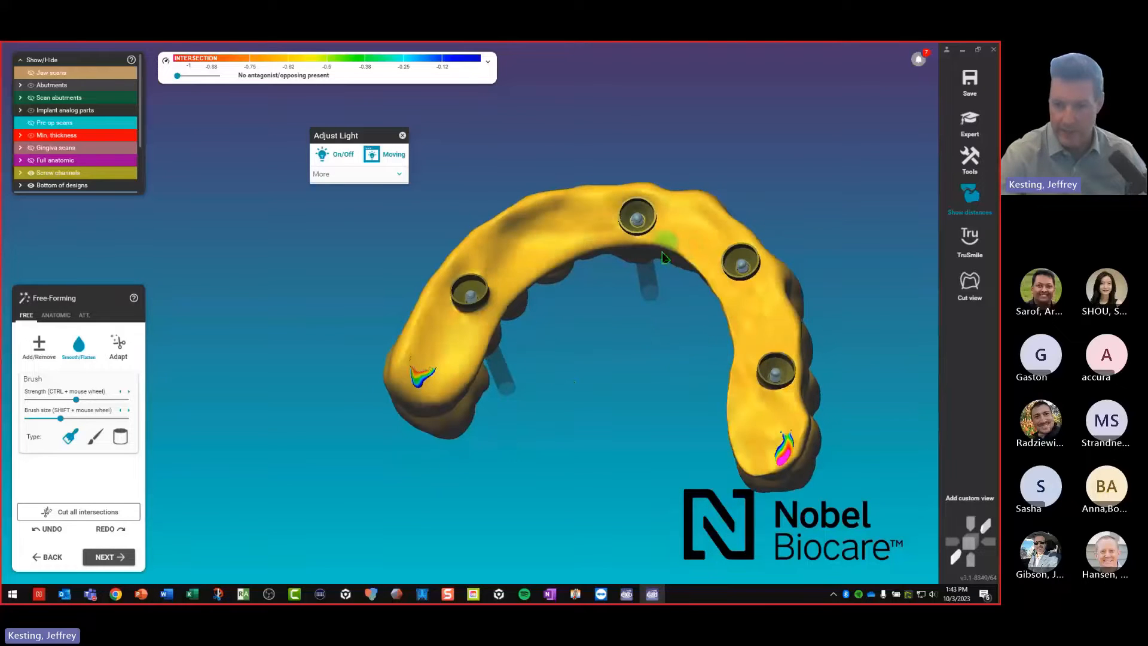
mouse_move(663, 246)
left_mouse_down()
mouse_move(719, 309)
mouse_move(711, 298)
left_mouse_up()
mouse_move(740, 340)
left_mouse_down()
mouse_move(744, 465)
mouse_move(771, 460)
mouse_move(804, 418)
mouse_move(782, 470)
mouse_move(754, 471)
left_mouse_up()
Show the jaw scans and add material over the gingival edge at the front implant sites with a larger, stronger free Add/Remove brush
right_click_drag(625, 384, 527, 407)
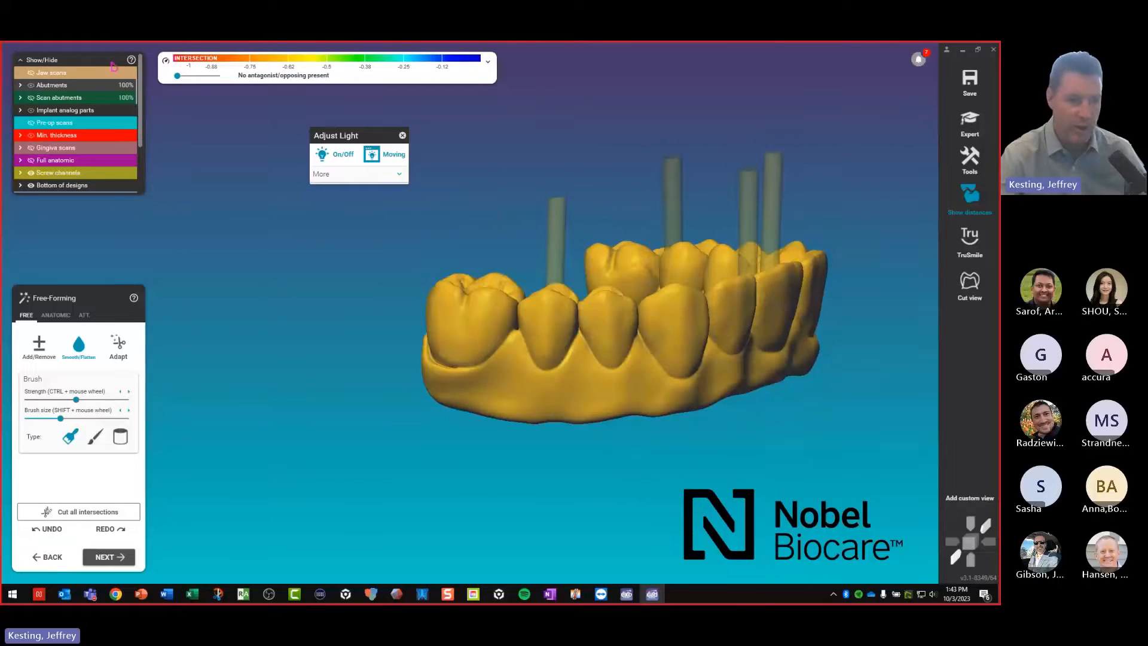
left_click(32, 73)
right_click_drag(299, 302, 430, 310)
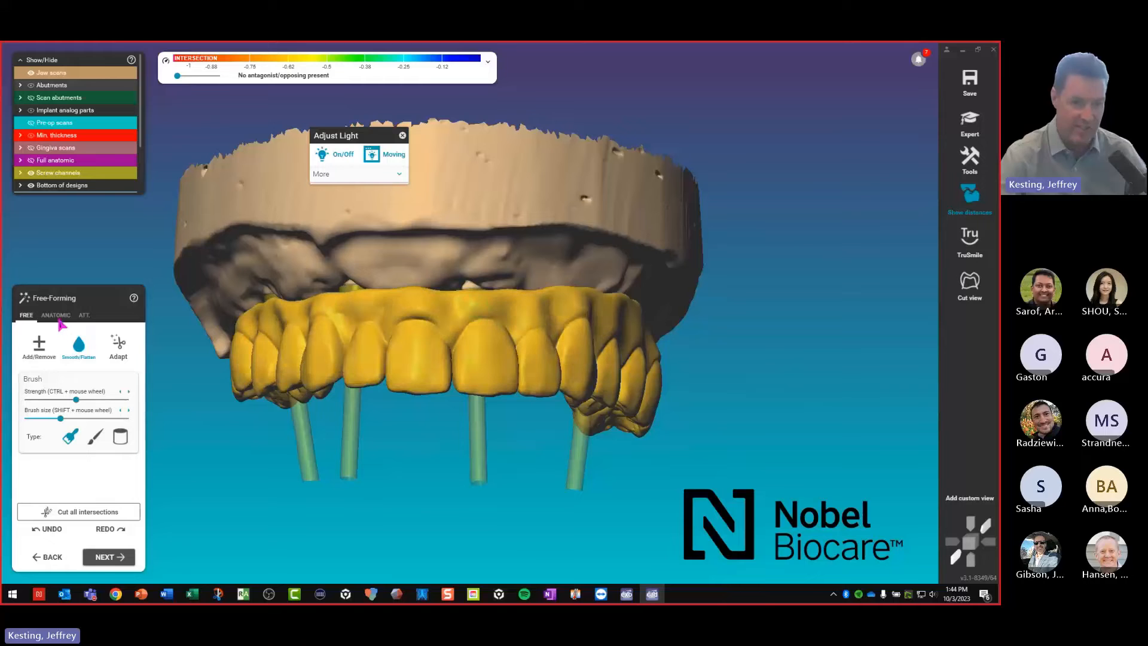
left_click(52, 315)
left_click(26, 315)
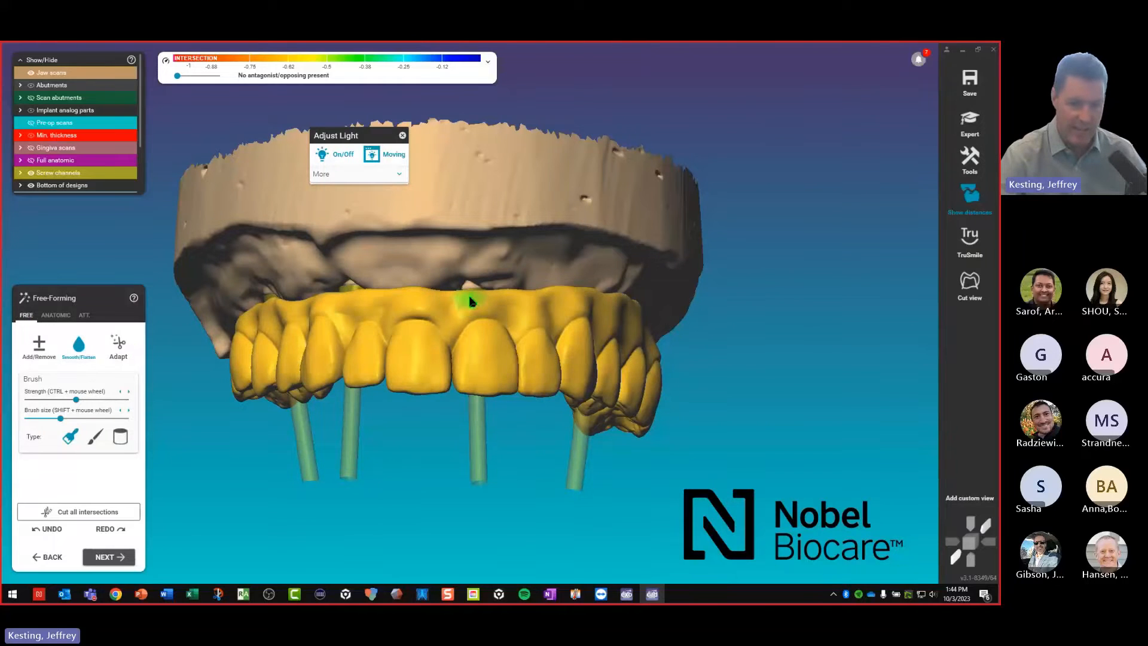
left_click(39, 345)
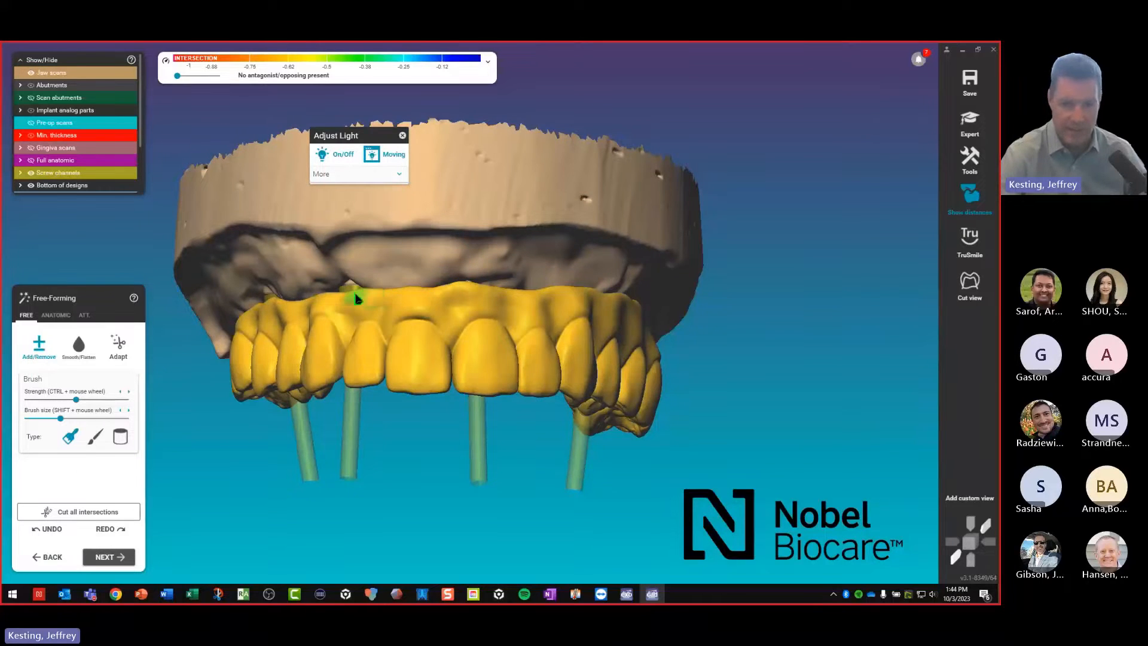
left_click_drag(61, 417, 98, 399)
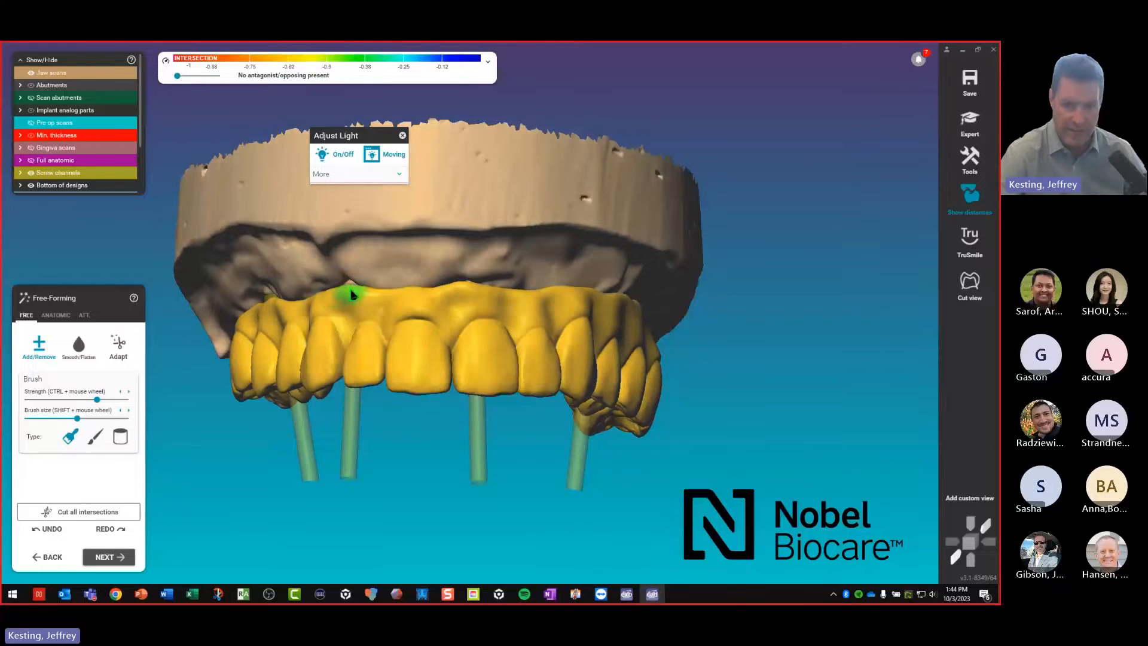
right_click_drag(534, 335, 519, 345)
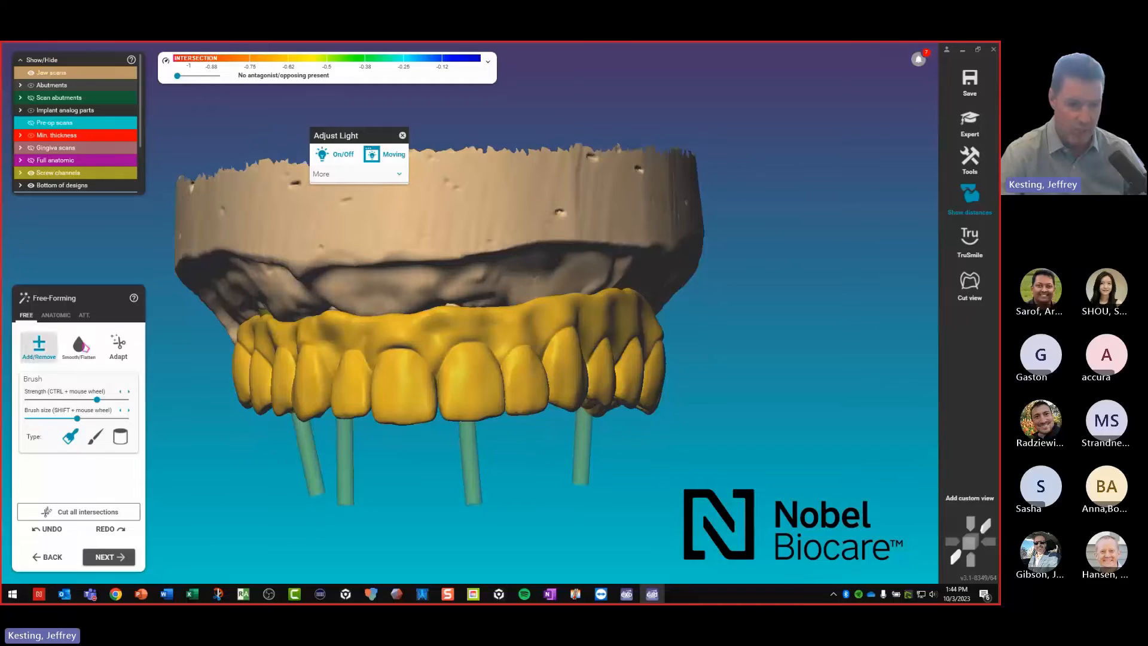
Smooth the facial gingiva above the front teeth with the free Smooth/Flatten tool and open the anatomic free-forming presets
left_click(55, 315)
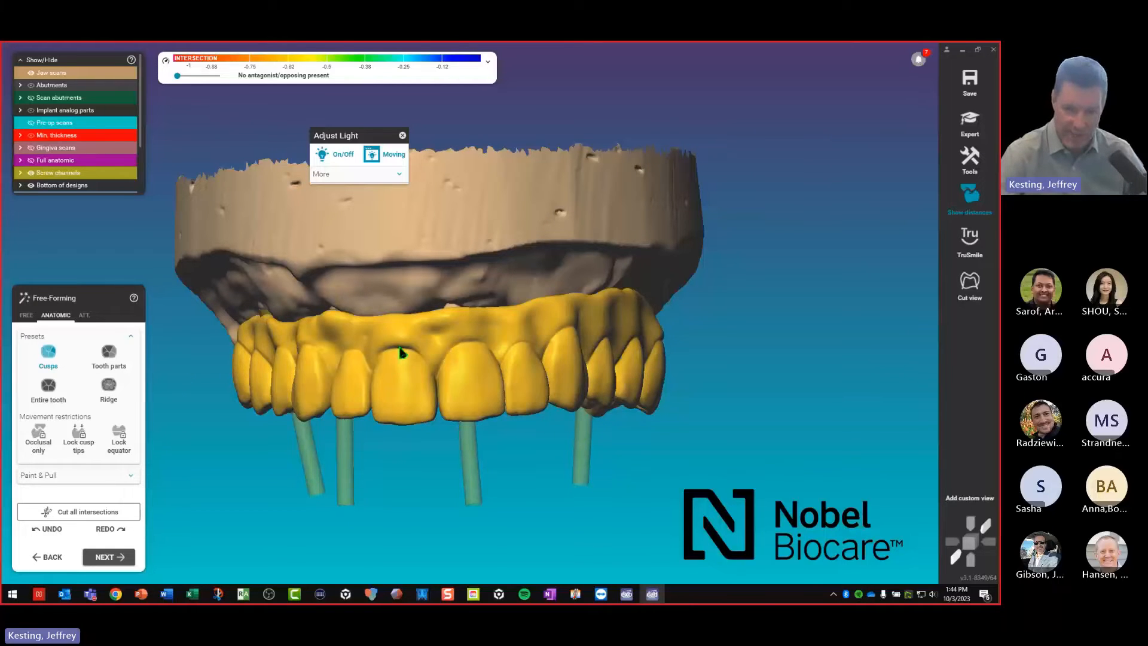
left_click(26, 315)
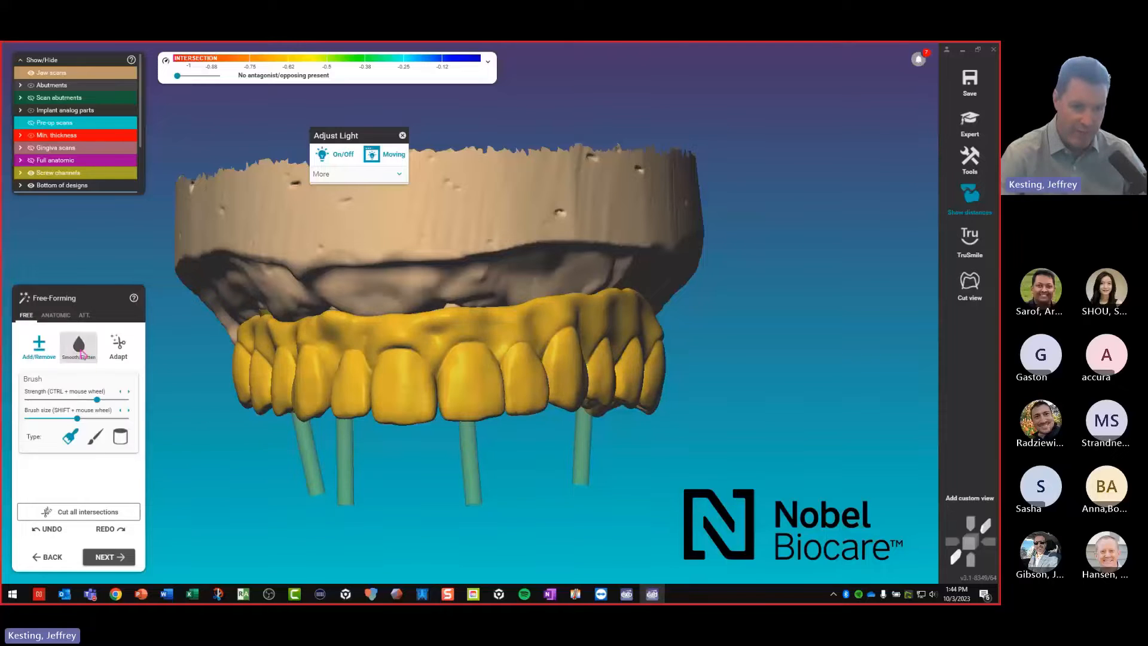
left_click(78, 345)
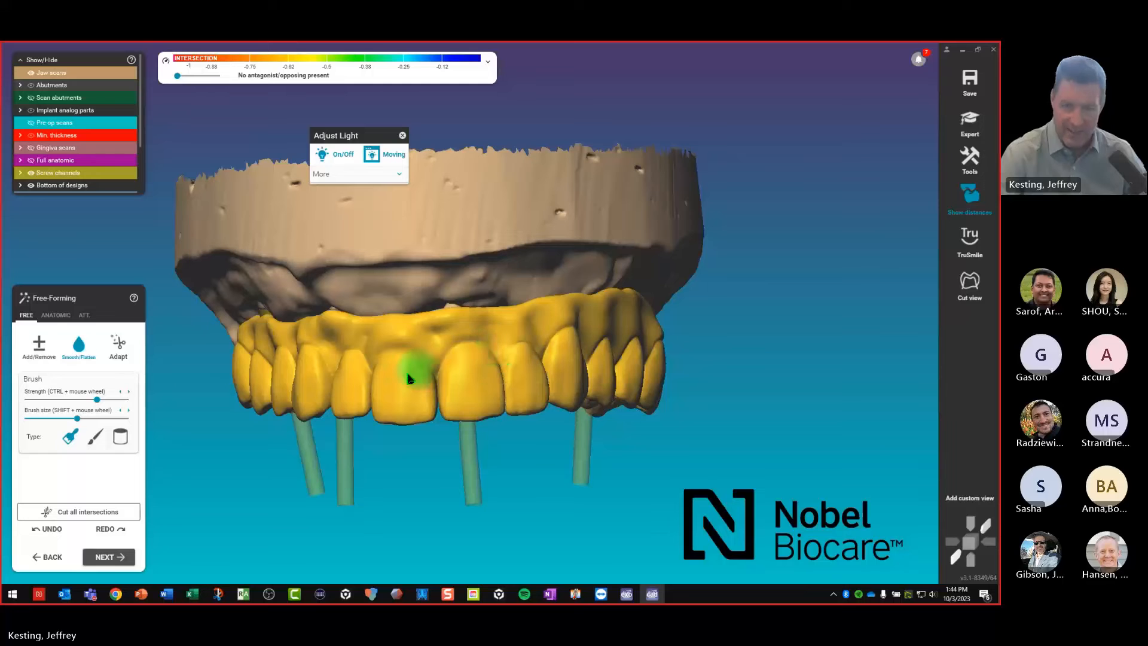
left_click(55, 315)
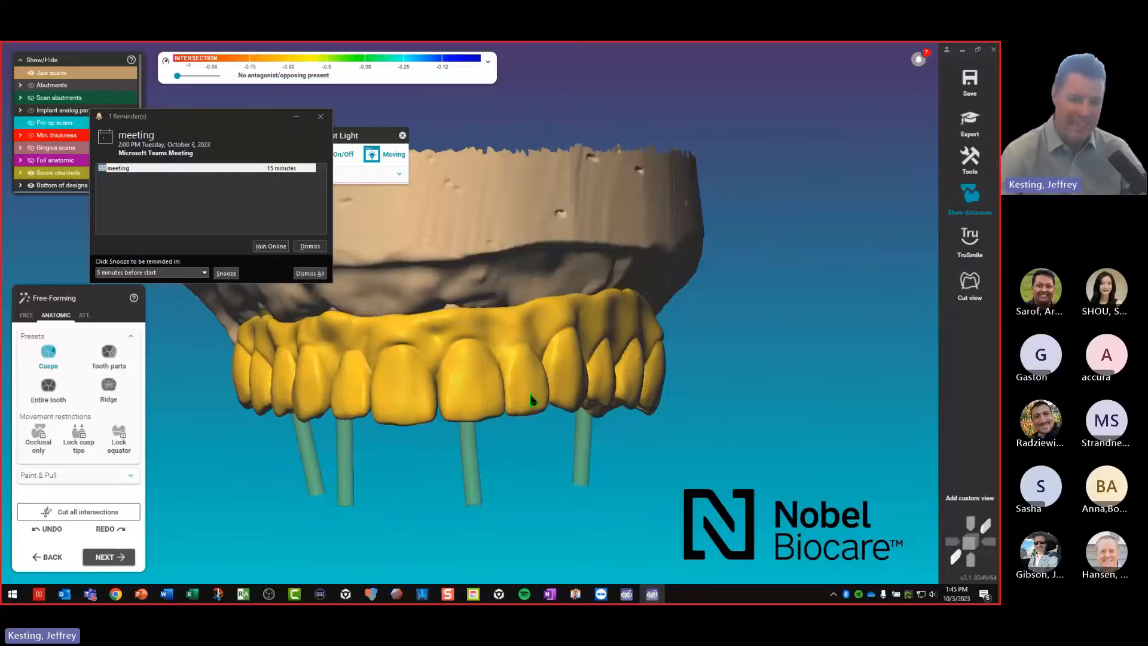
Dismiss all meeting reminders and smooth the waxup's facial gingiva on the patient's right with the free Smooth/Flatten tool
right_click_drag(530, 400, 578, 399)
left_click(311, 273)
right_click_drag(308, 319, 428, 394)
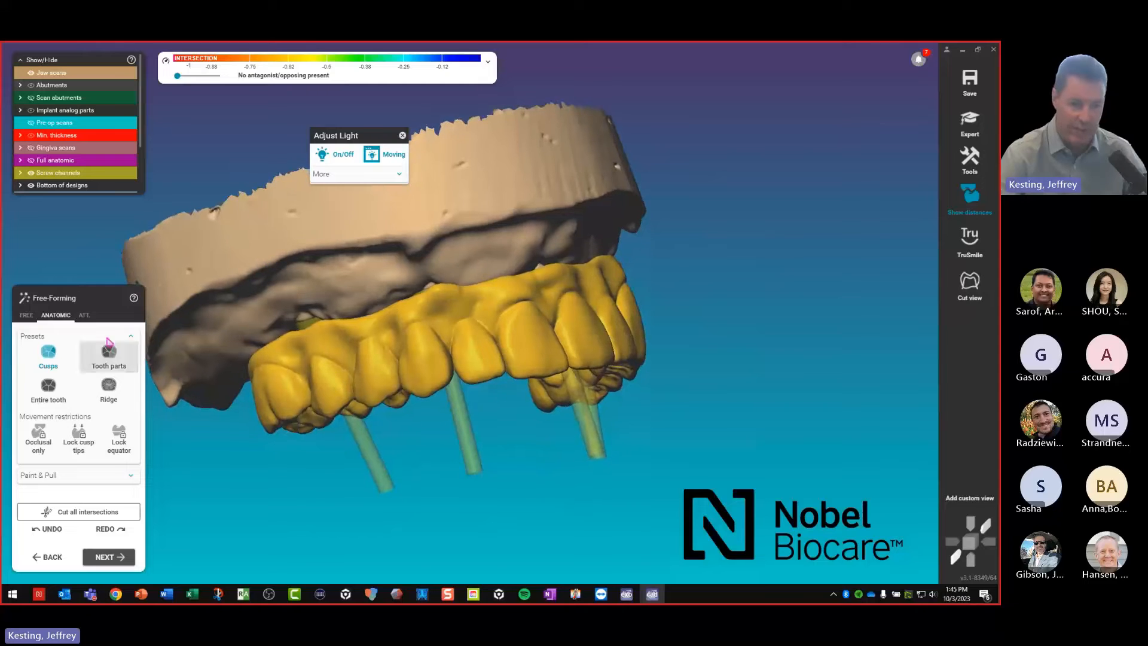
left_click(27, 315)
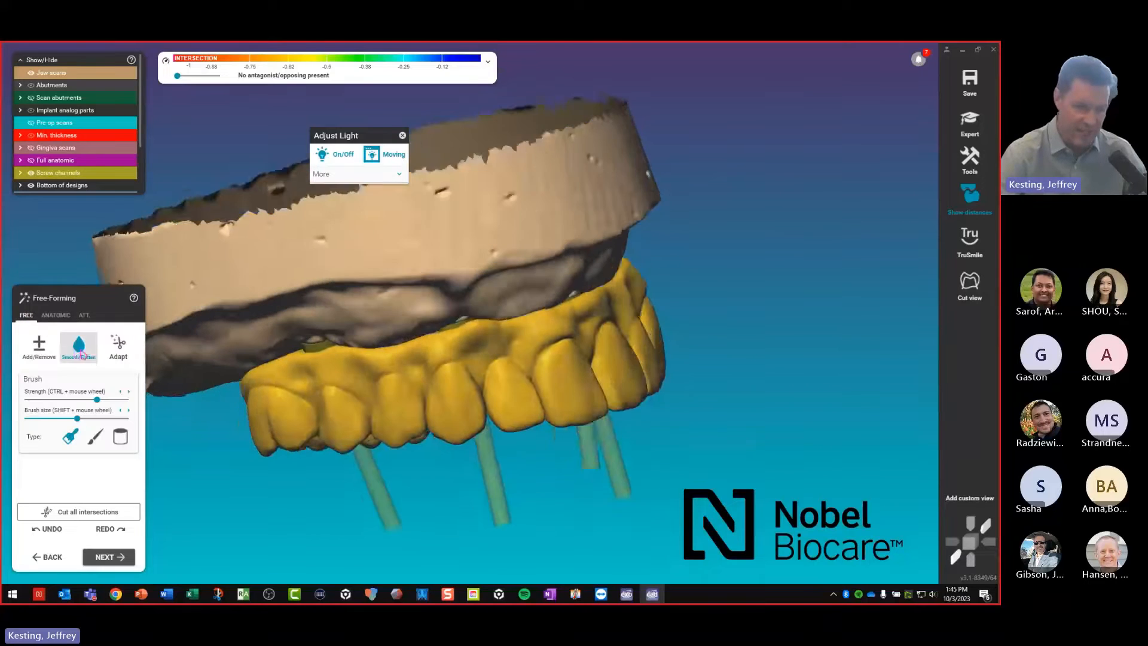
mouse_move(462, 367)
left_mouse_down()
mouse_move(487, 348)
mouse_move(500, 346)
mouse_move(479, 355)
mouse_move(523, 351)
left_mouse_up()
right_click_drag(556, 351, 521, 349)
left_click_drag(381, 348, 512, 326)
mouse_move(487, 346)
right_mouse_down()
mouse_move(470, 368)
mouse_move(501, 401)
mouse_move(455, 373)
right_mouse_up()
scroll(501, 402, "down", 2)
mouse_move(526, 353)
right_mouse_down()
mouse_move(624, 378)
mouse_move(474, 364)
mouse_move(422, 397)
mouse_move(538, 394)
mouse_move(478, 410)
right_mouse_up()
scroll(624, 378, "down", 3)
Finish free-forming, keep the default screw hole design, and merge and save the restoration
left_click(108, 557)
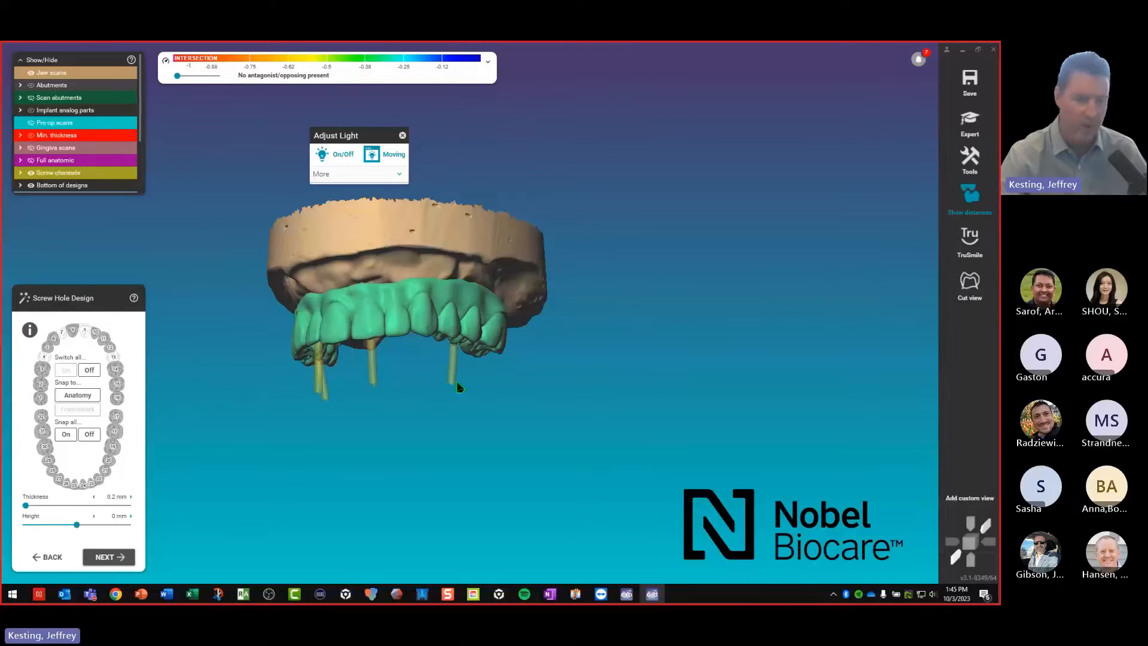
right_click_drag(152, 533, 122, 558)
left_click(118, 558)
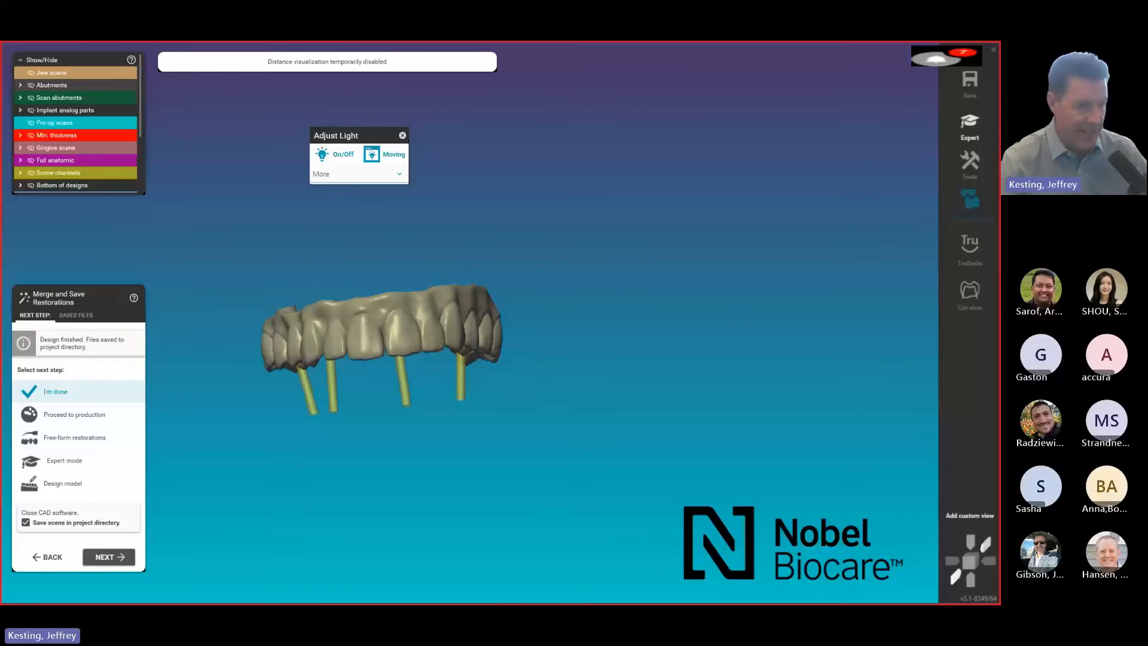
Inspect the merged restoration from the occlusal side and finish the design, overwriting the existing scene file in the project directory
right_click(240, 357)
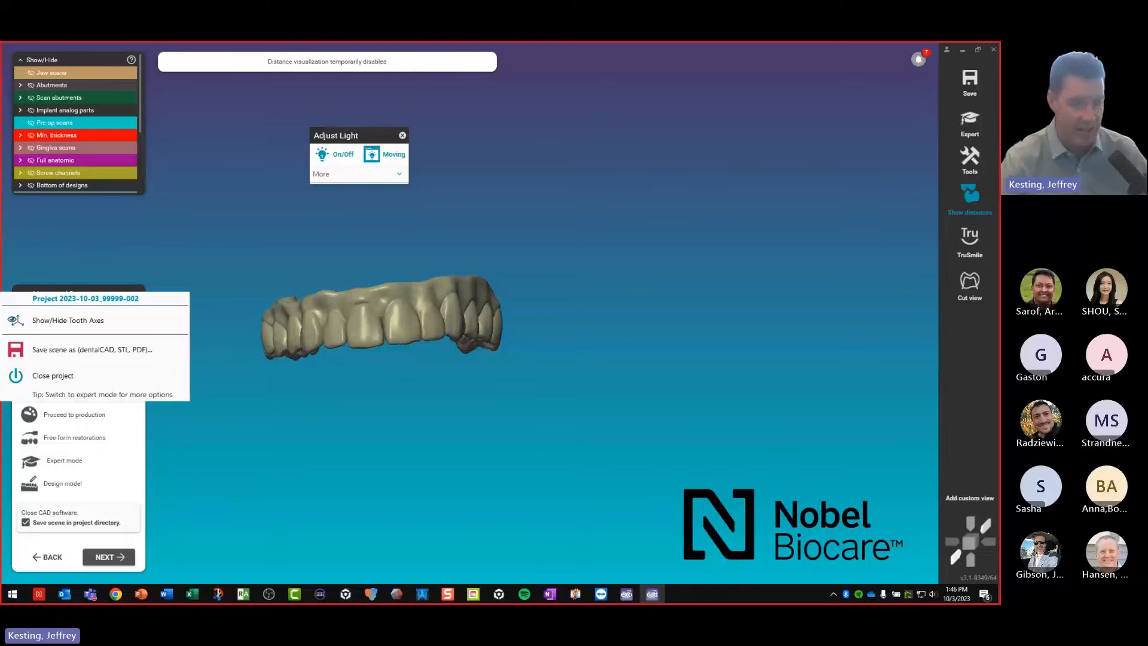
left_click(245, 451)
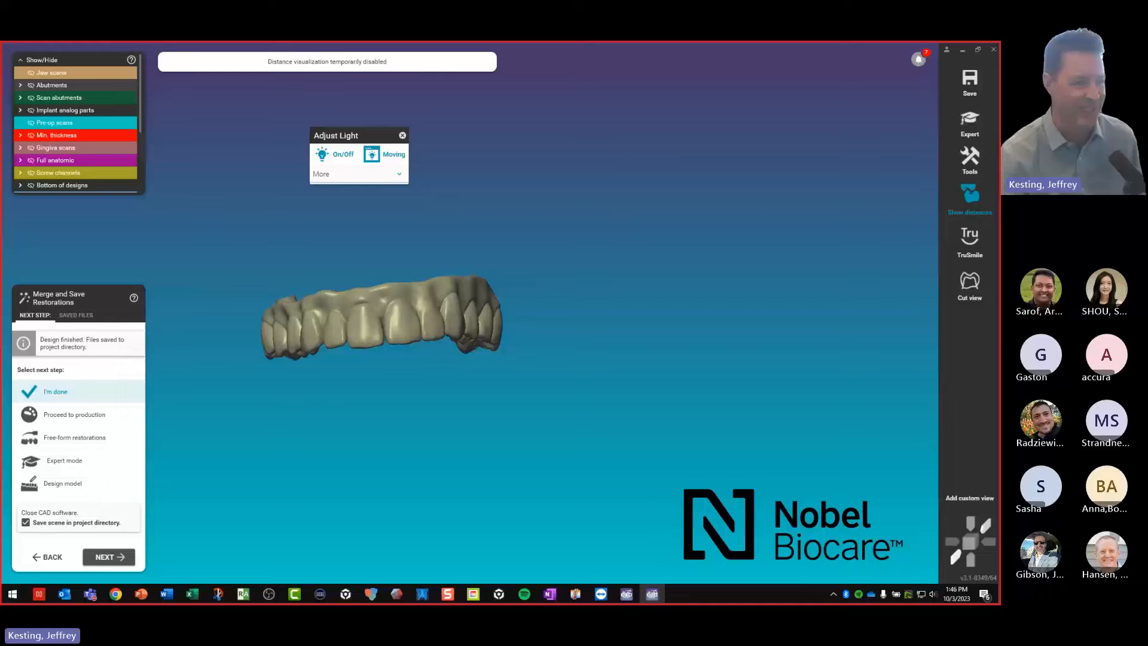
right_click_drag(487, 366, 496, 423)
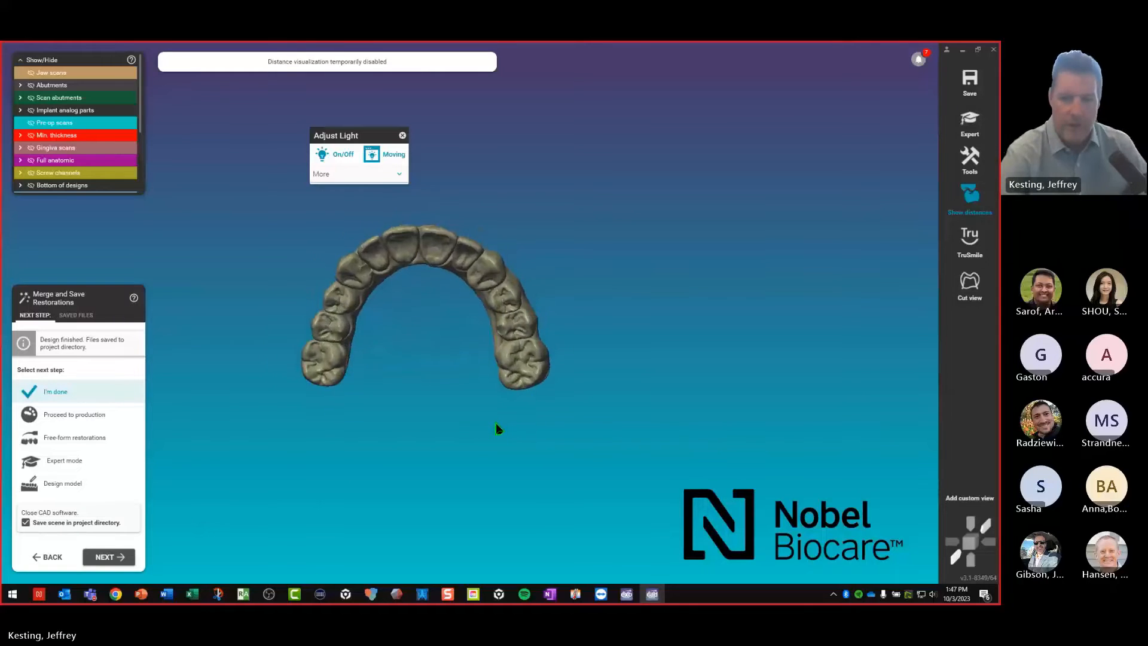
scroll(496, 423, "up", 4)
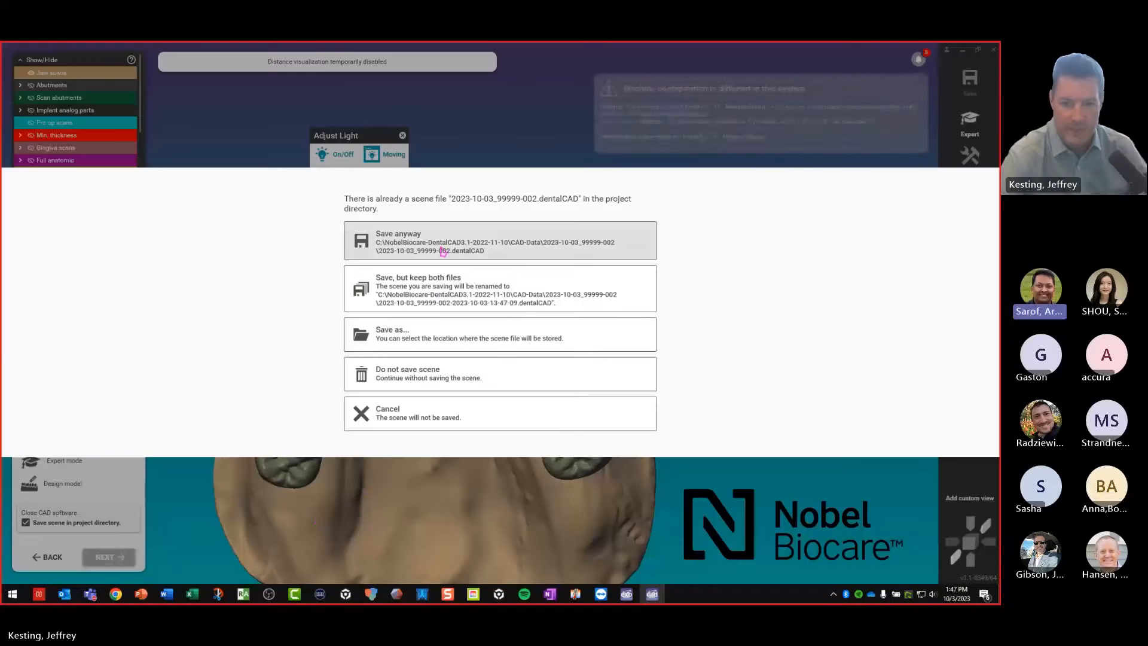
left_click(437, 245)
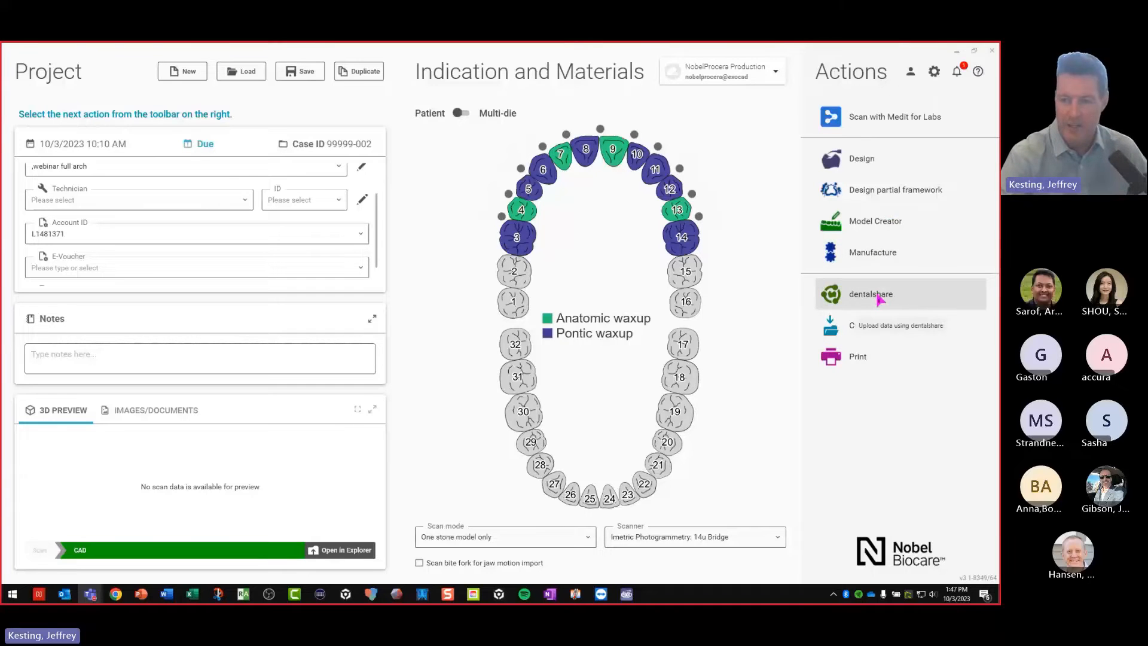
Review the dentalshare upload options for the Production service with NobelProcera Production as recipient, and leave without sending
left_click(894, 298)
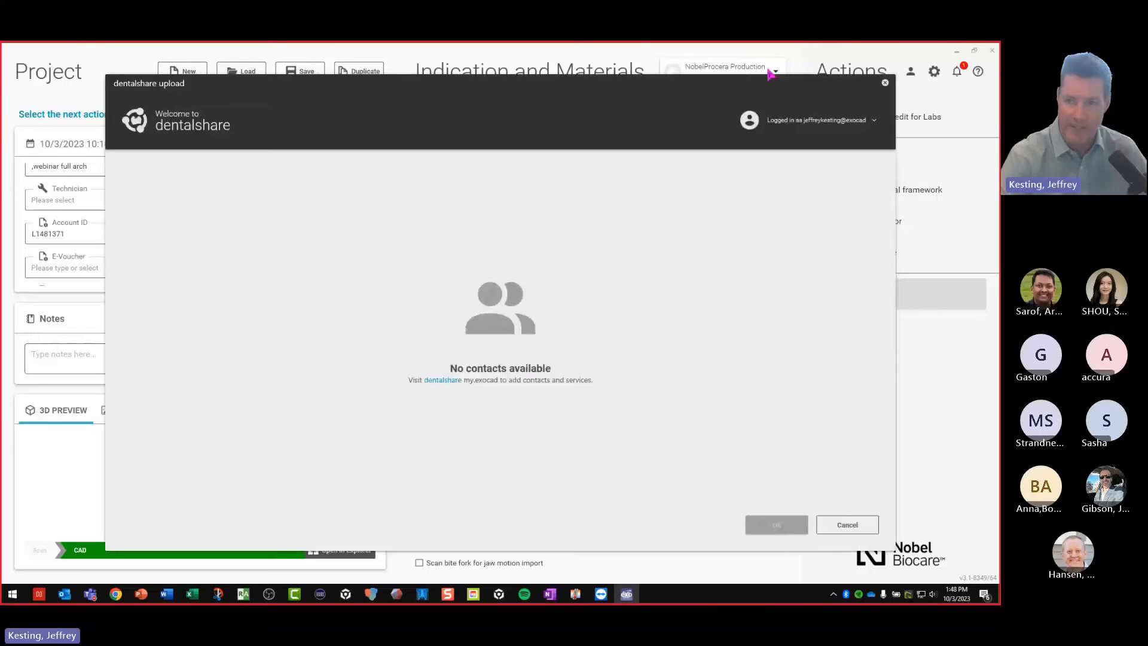
left_click(215, 221)
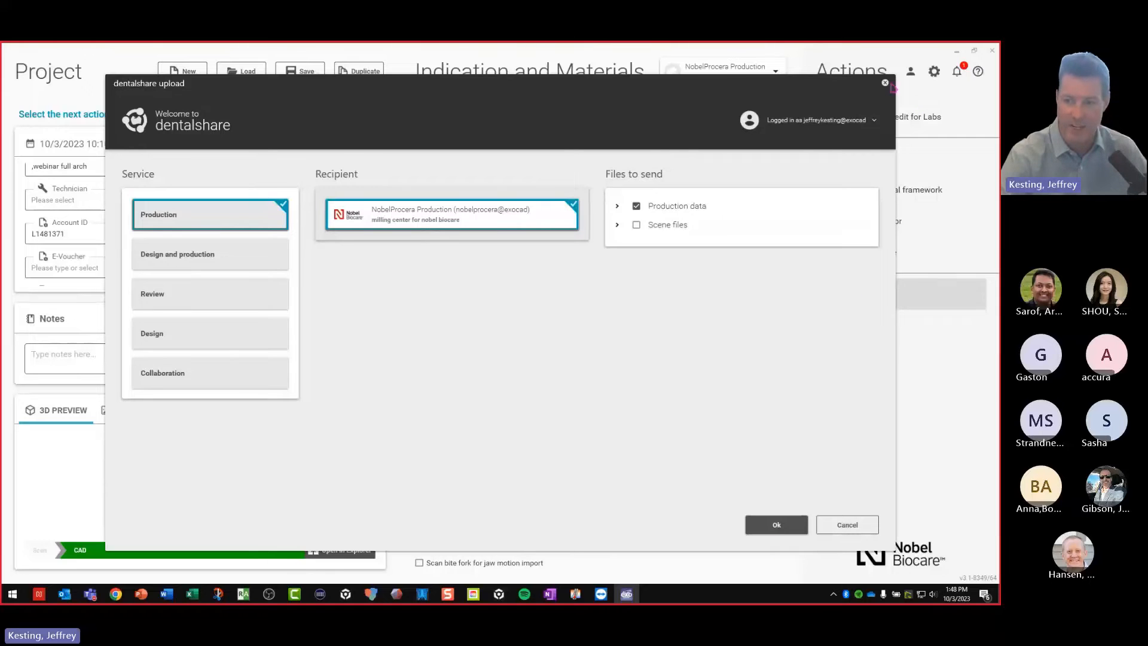
left_click(849, 527)
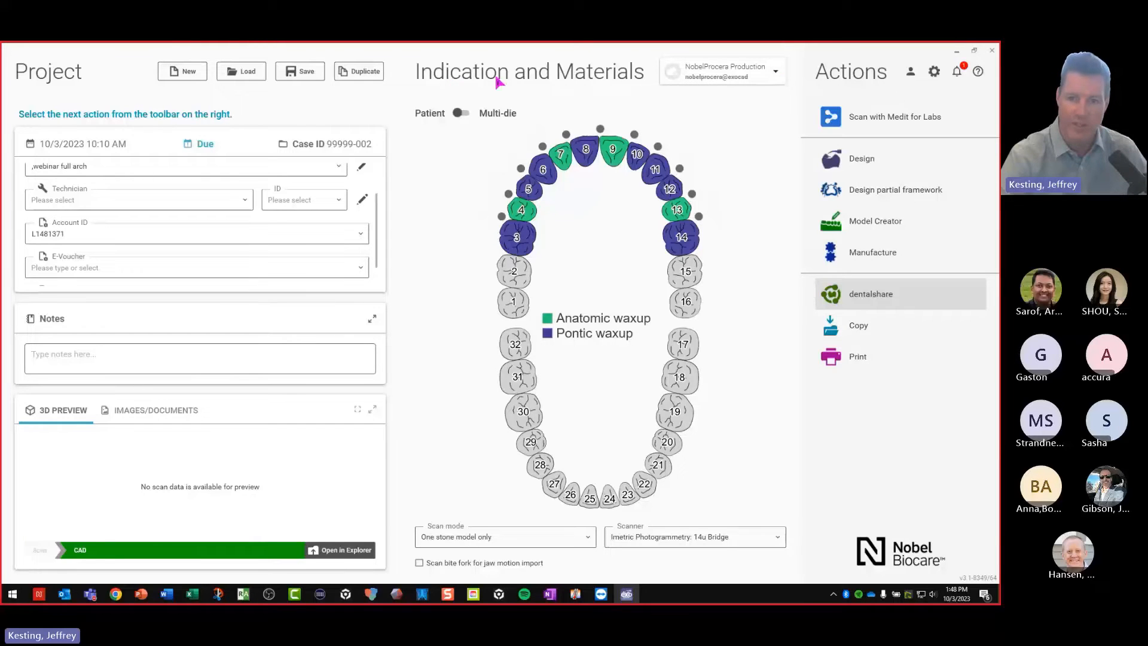
Select the dentalshare material configuration NobelProcera Production and make it the one always used for new cases
left_click(776, 73)
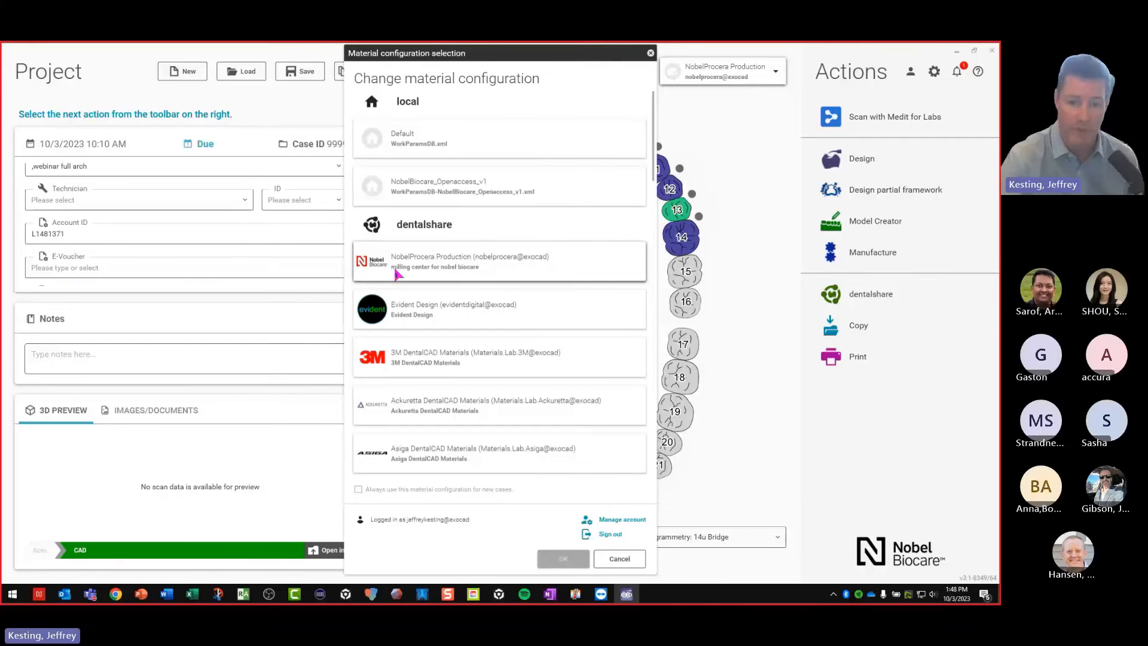
left_click(422, 265)
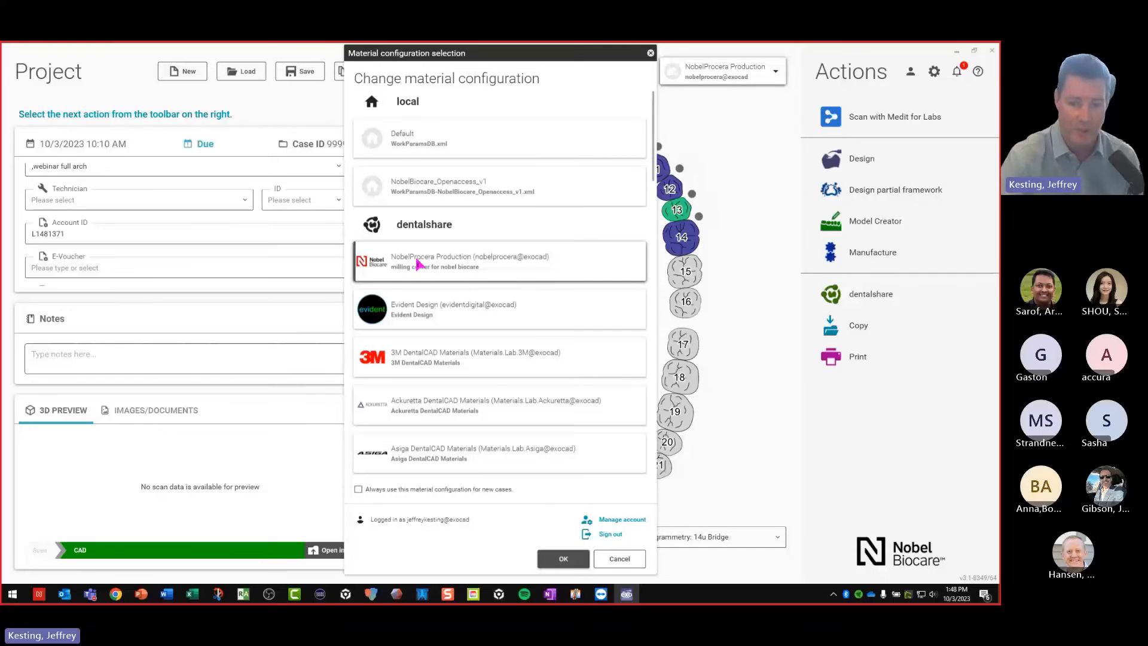
left_click(372, 490)
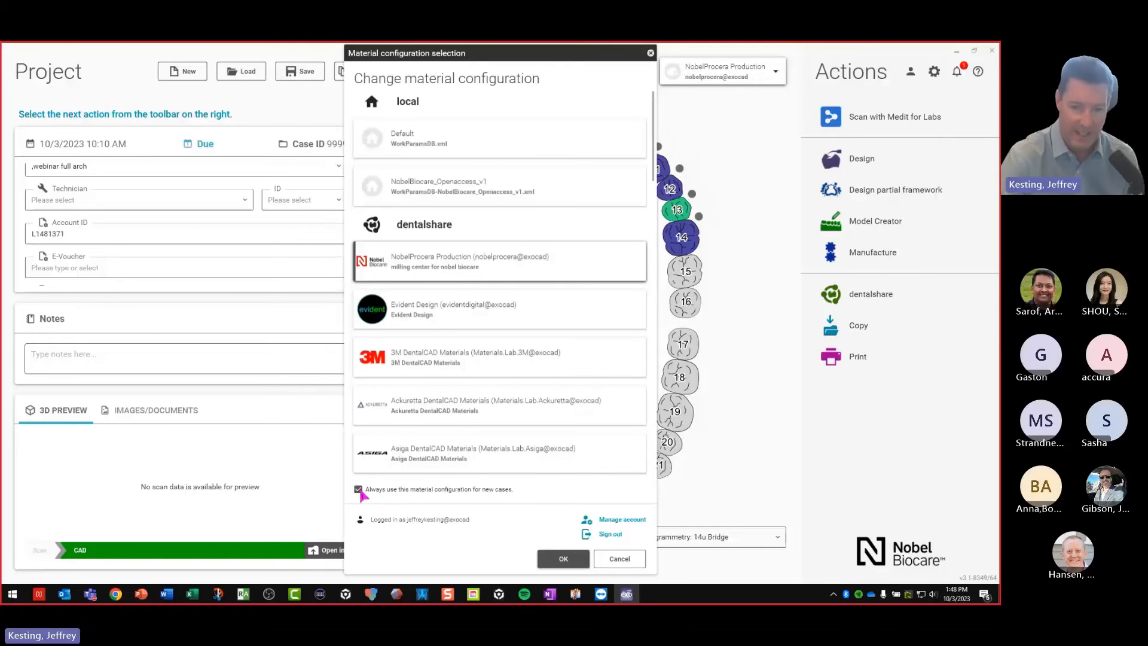
left_click(559, 560)
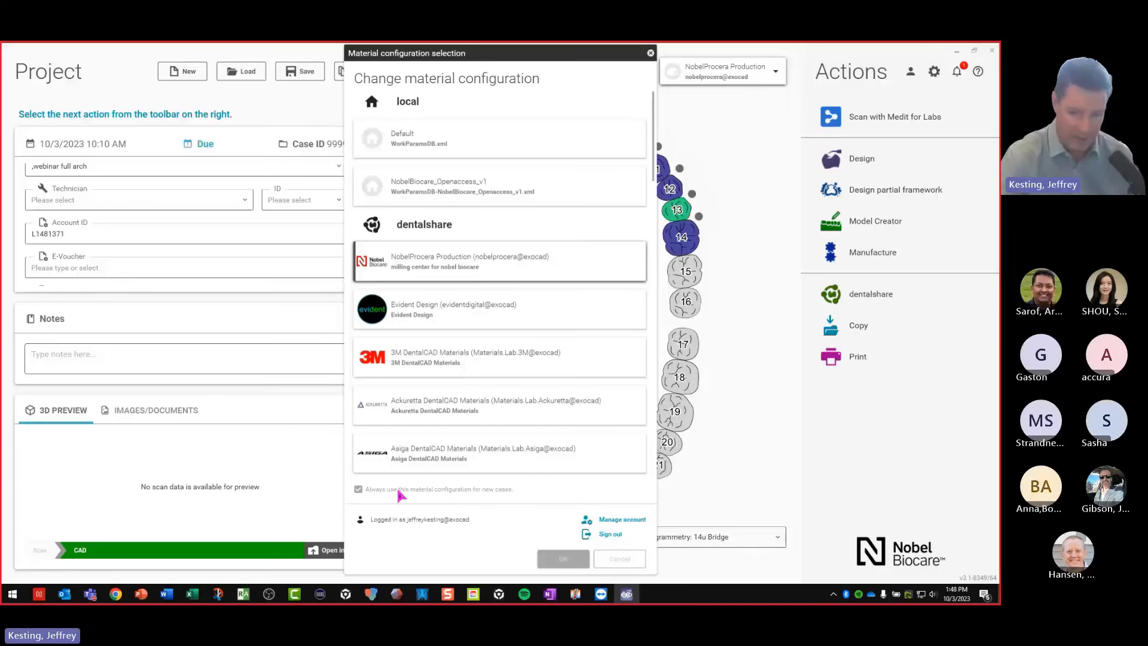